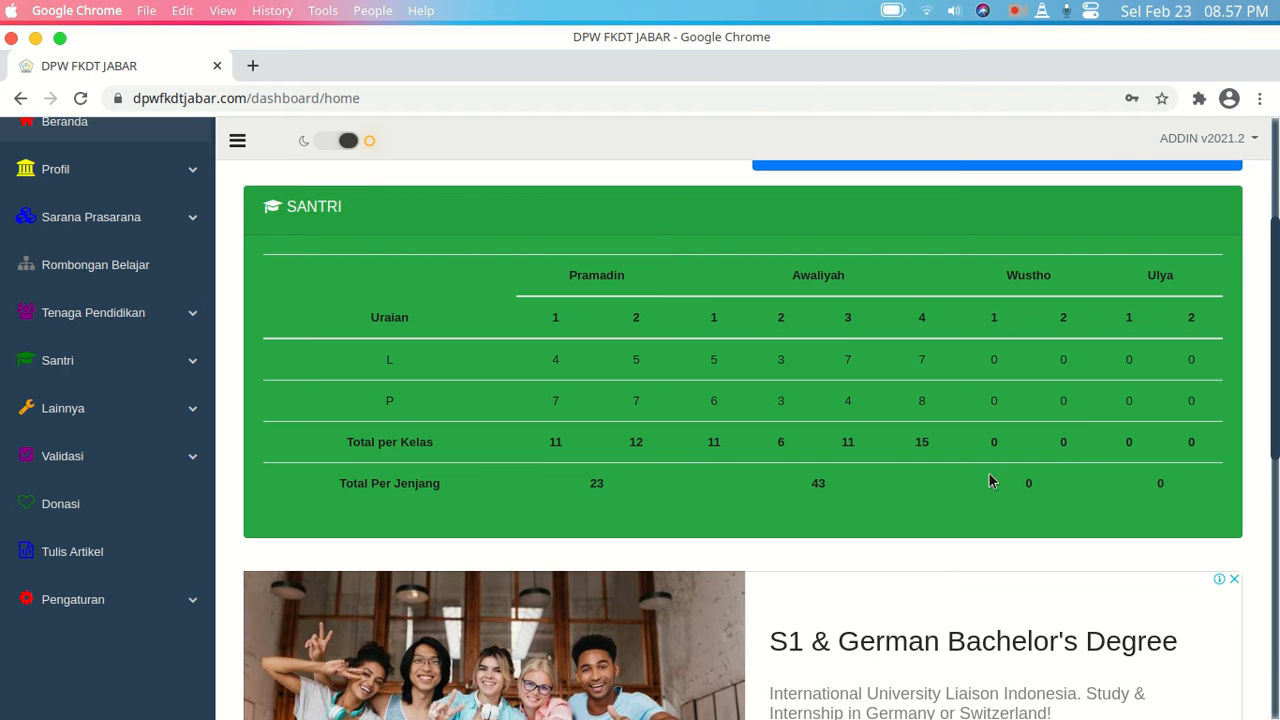
Look over the dashboard summary and open the Kepala Madrasah profile page, dismissing the ad and the translation prompt
scroll(1011, 547, up, 3)
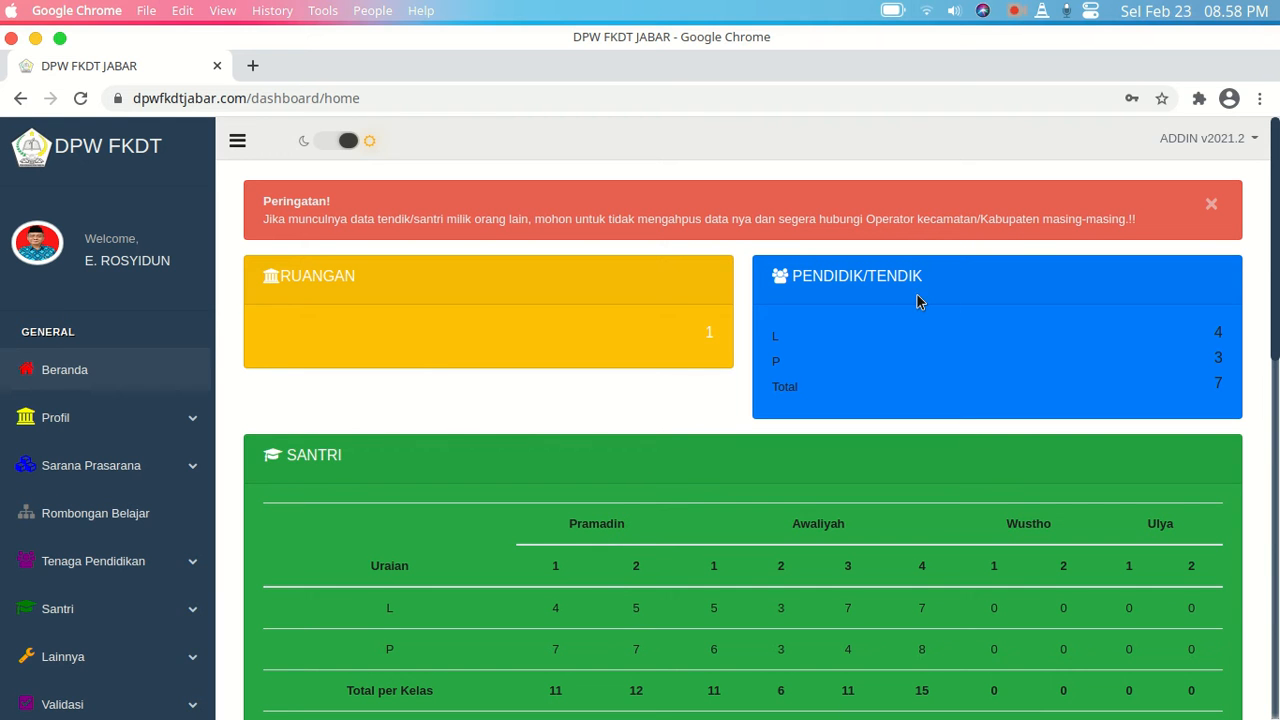
scroll(916, 293, down, 2)
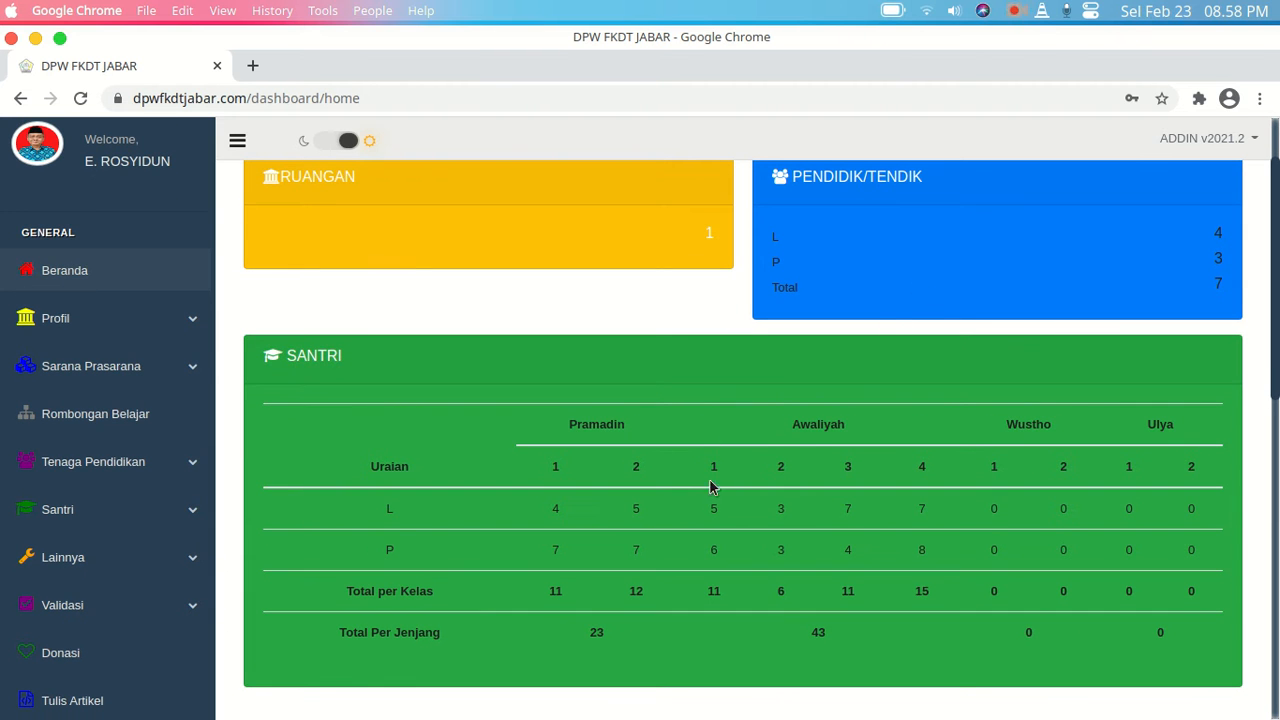
scroll(778, 437, up, 1)
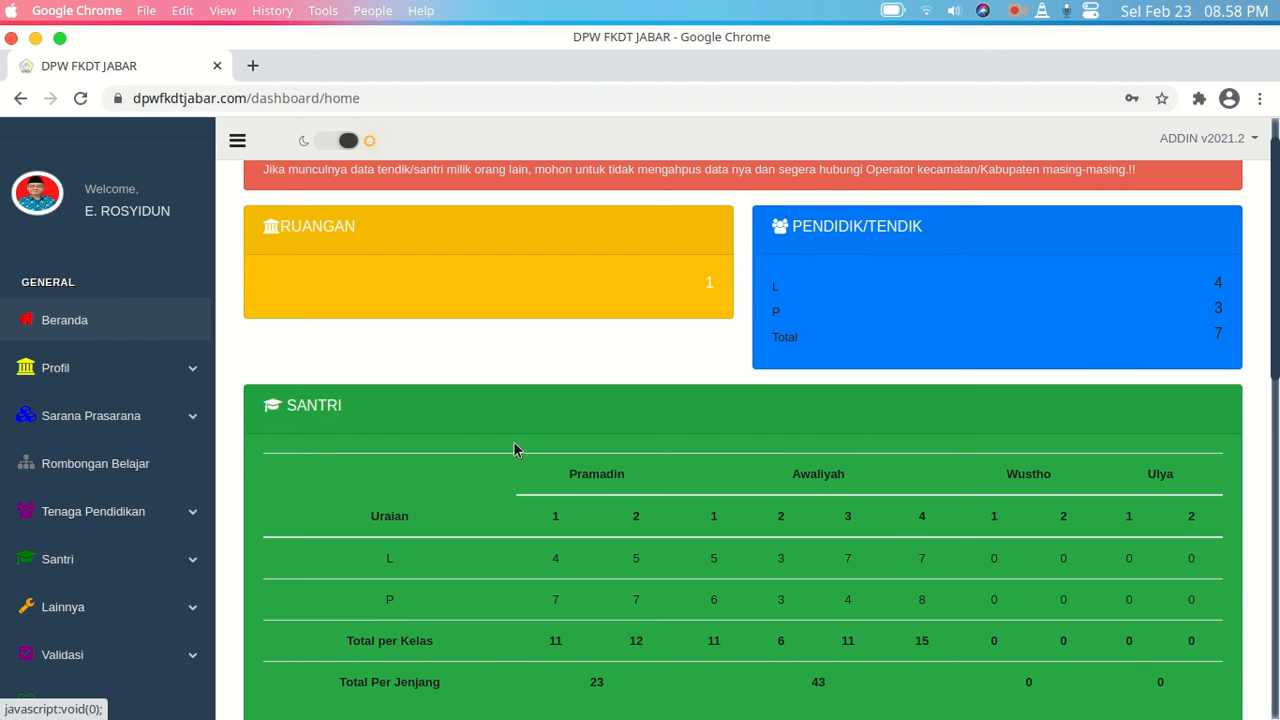
click(108, 376)
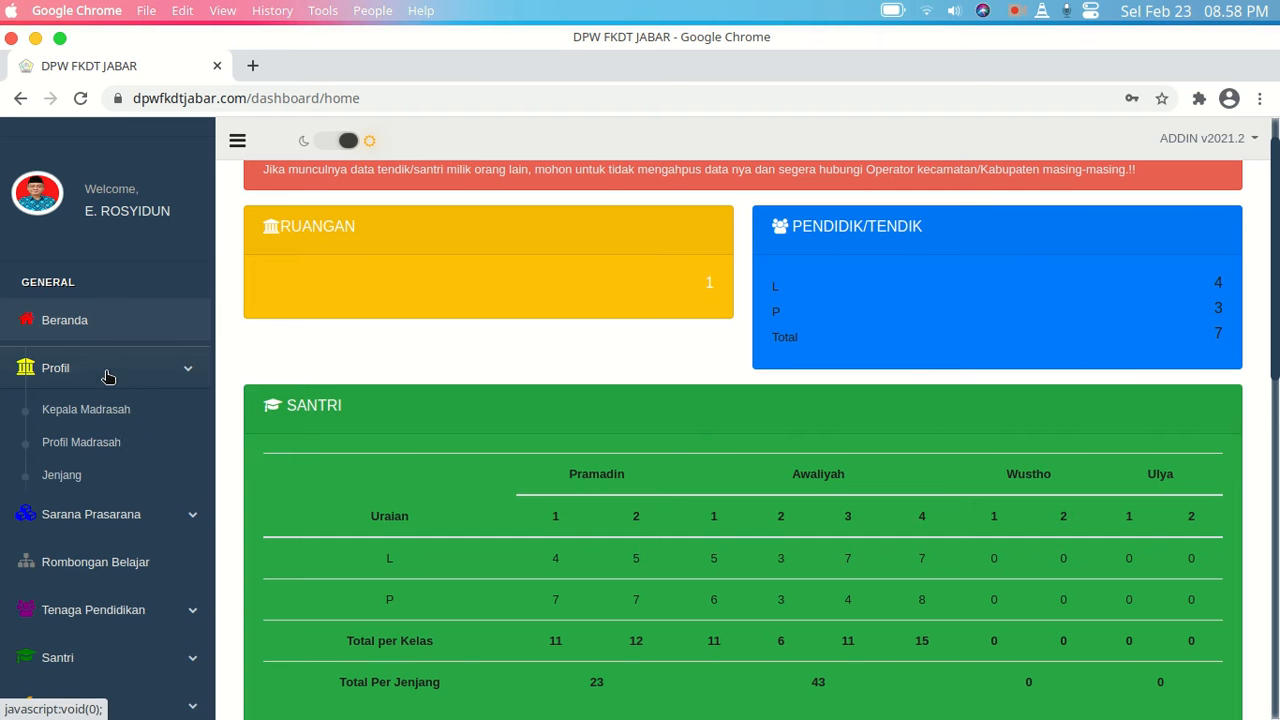
click(124, 421)
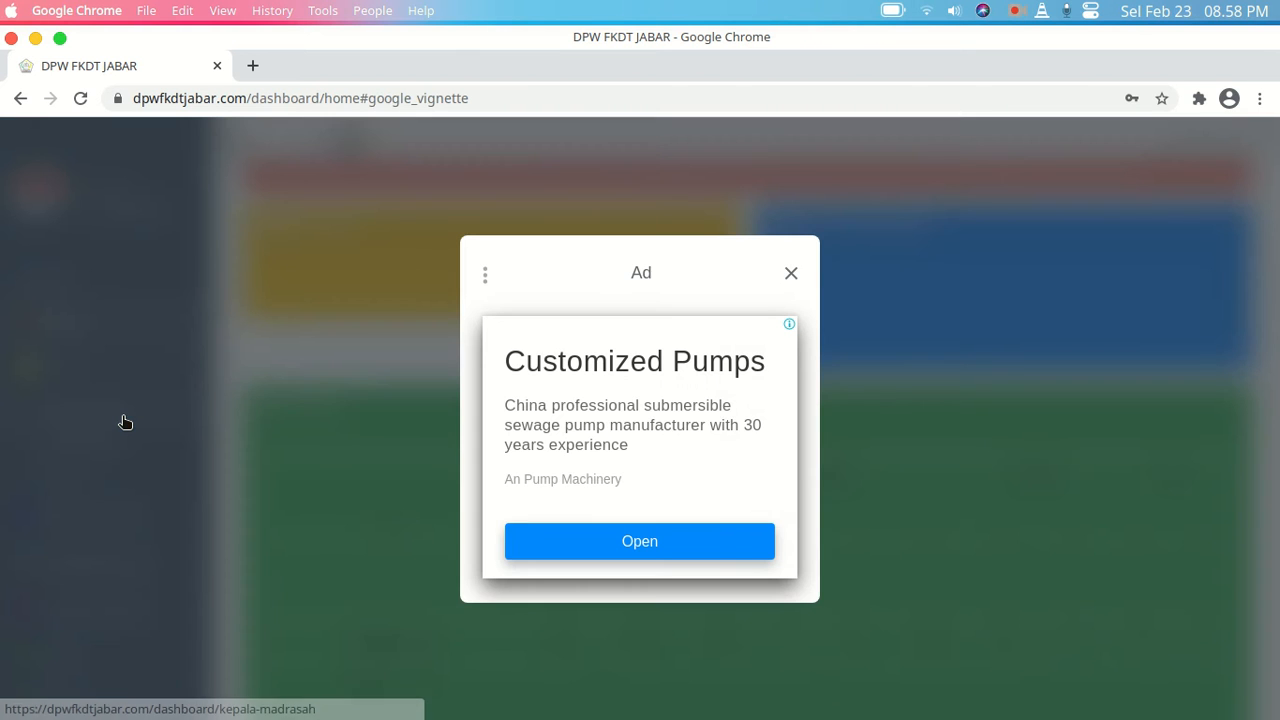
click(791, 274)
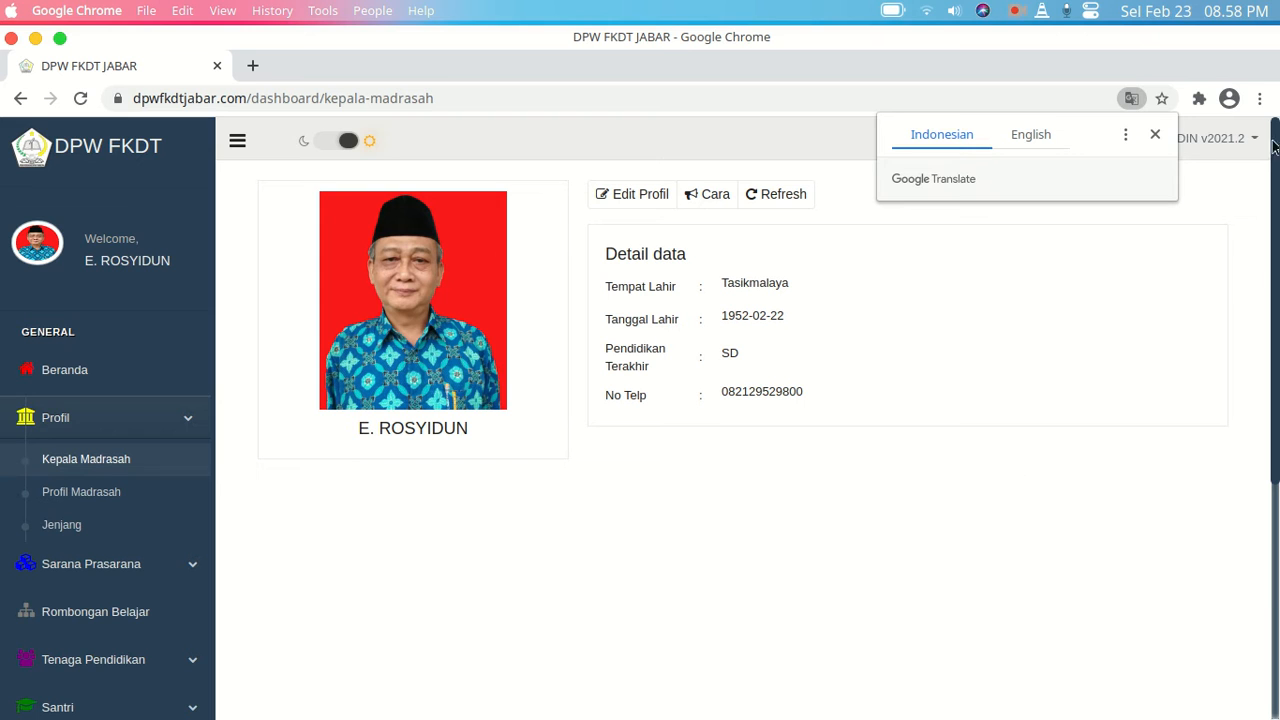
click(1156, 135)
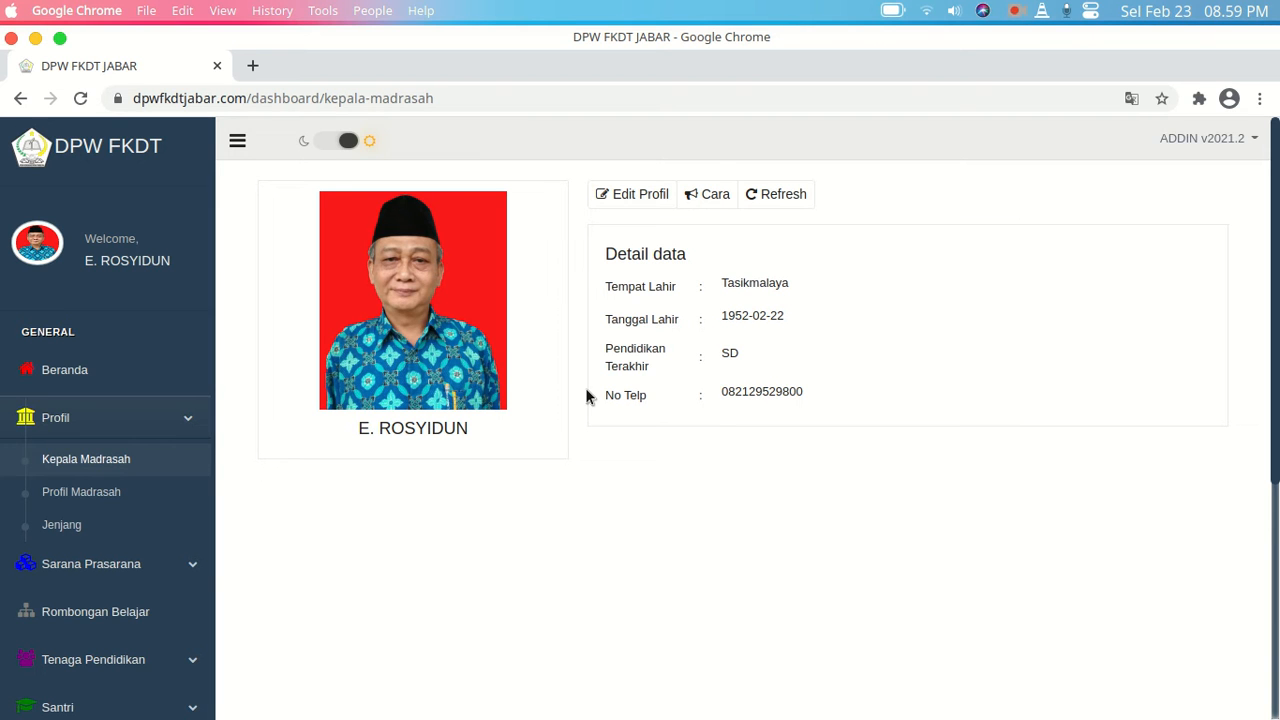
Review the fields of the madrasah head's profile edit form down to the profile photo, and close it without saving
click(641, 200)
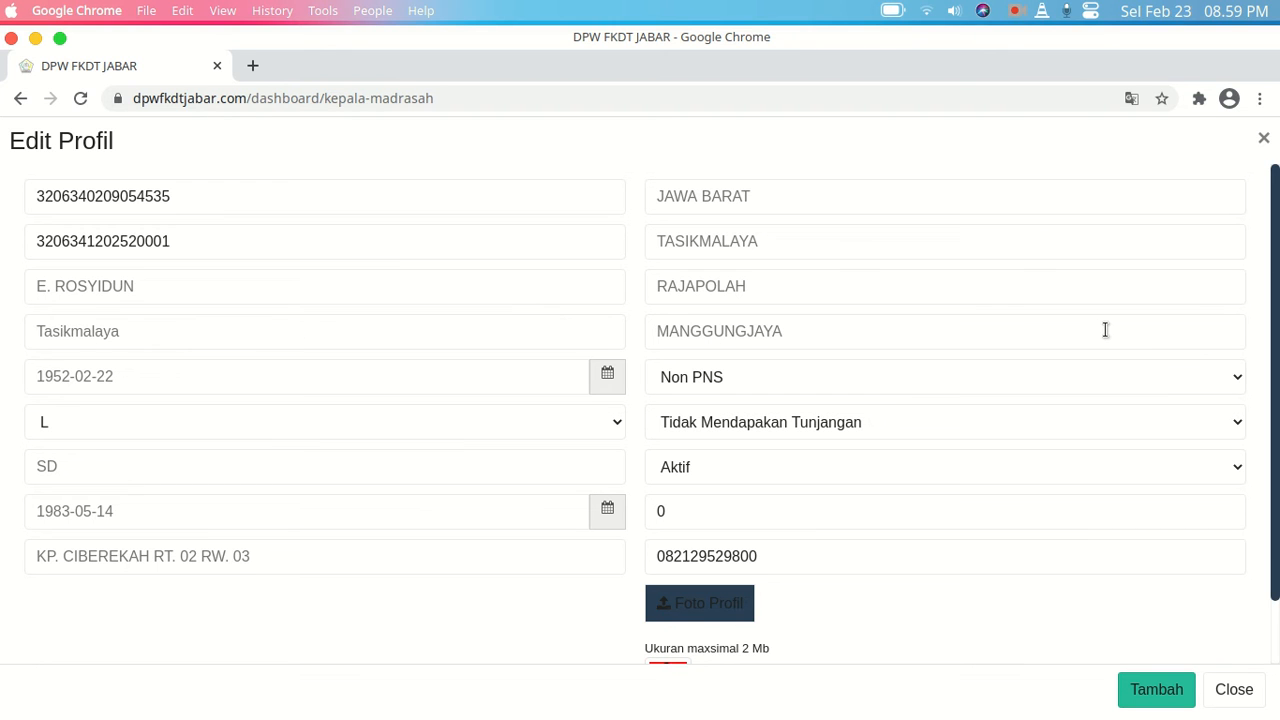
scroll(1120, 306, down, 2)
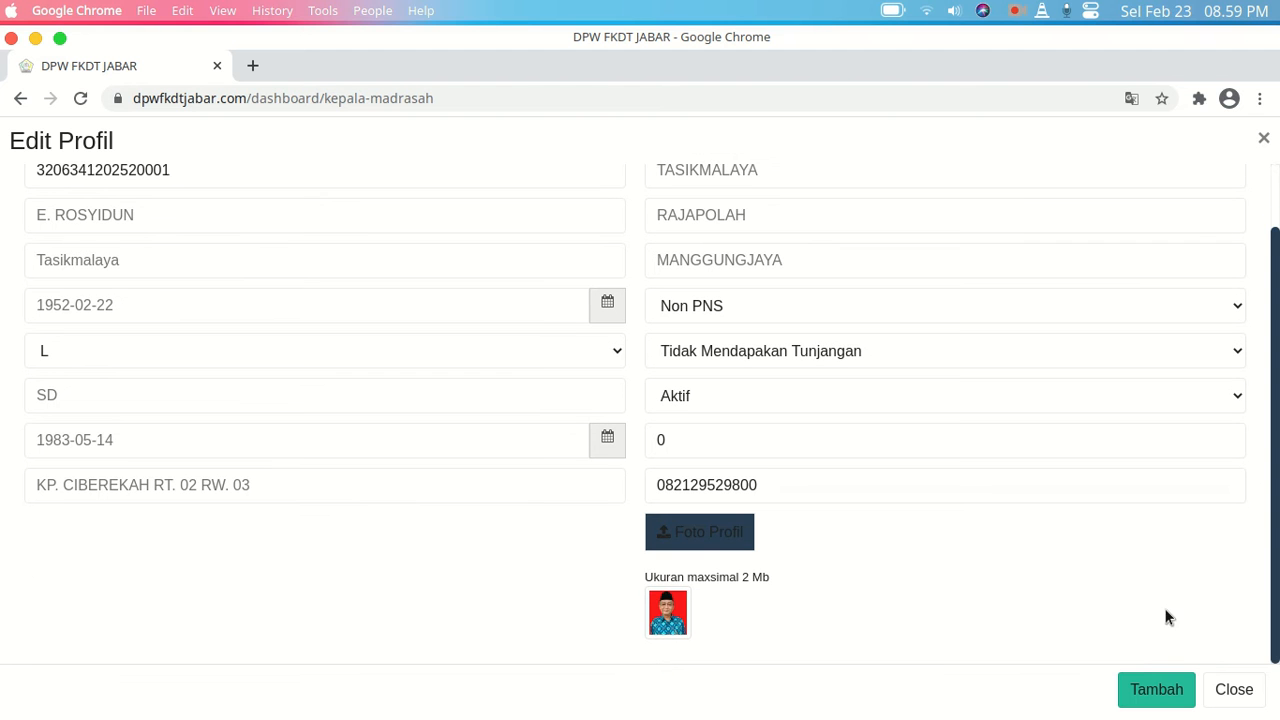
click(1241, 693)
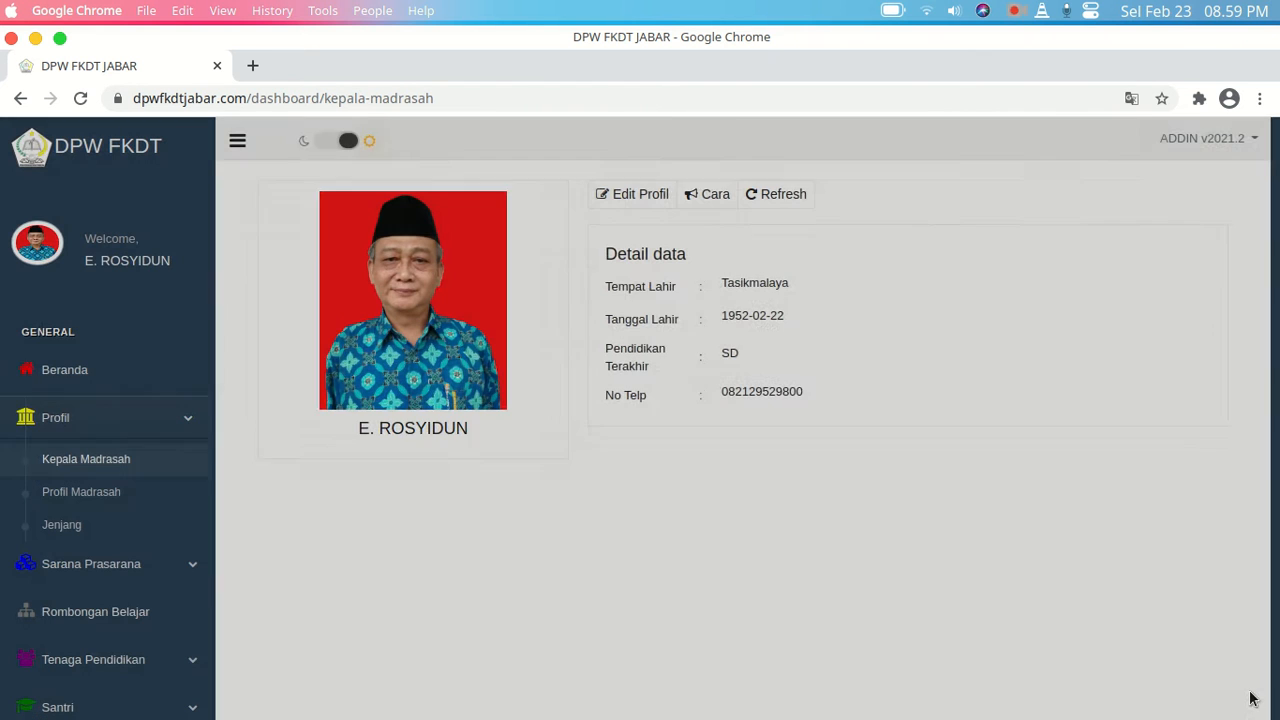
Open the Profil Madrasah page and examine its legality, bank account and accreditation sections
click(98, 495)
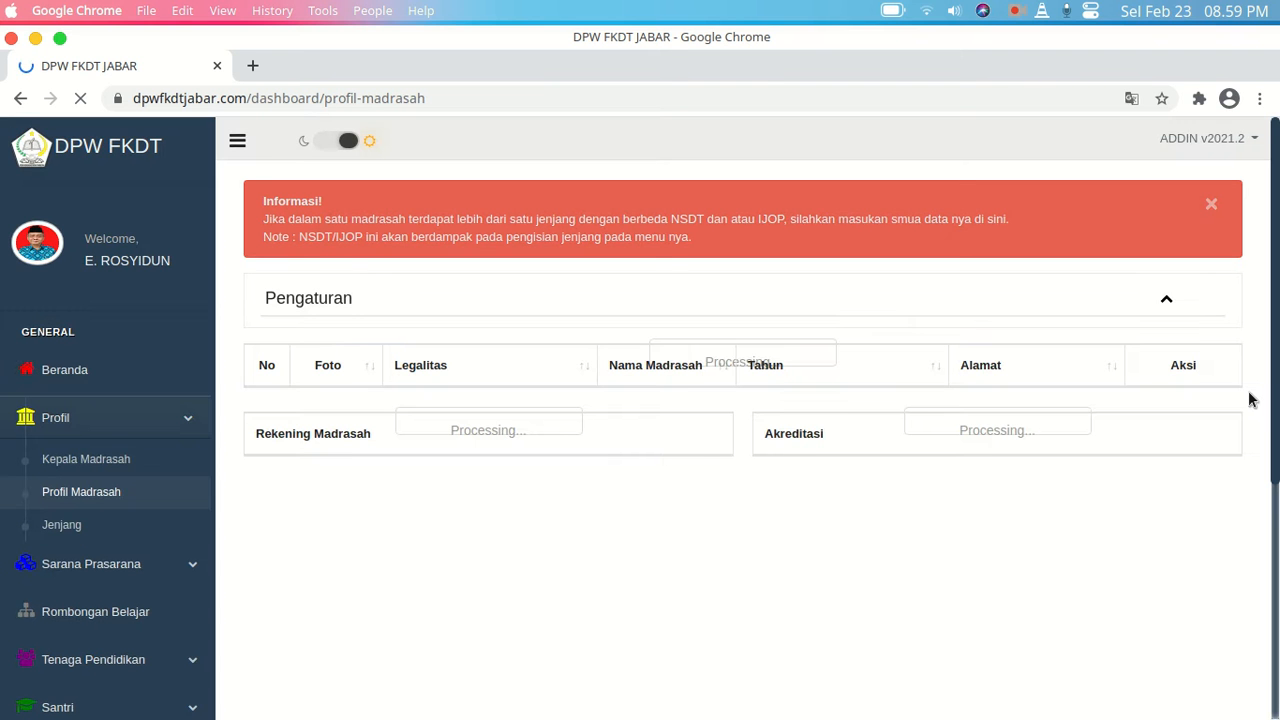
scroll(1237, 475, down, 6)
scroll(1242, 467, up, 3)
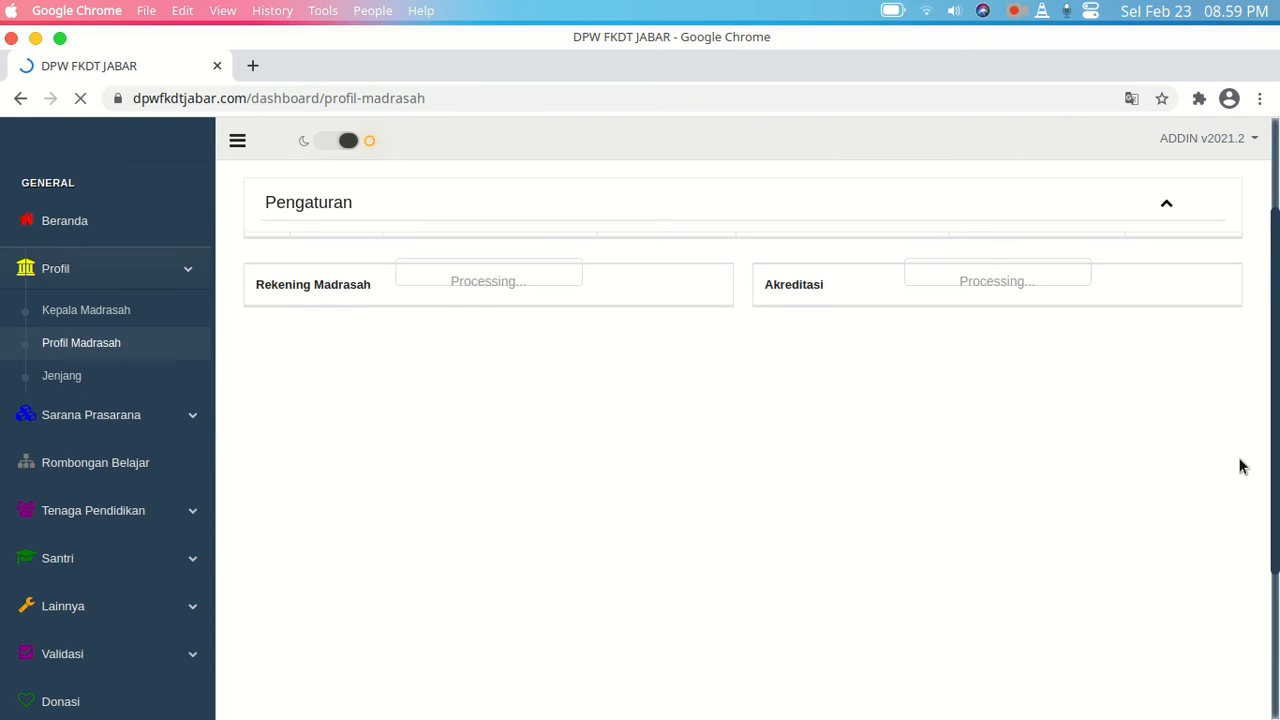
scroll(1240, 466, up, 3)
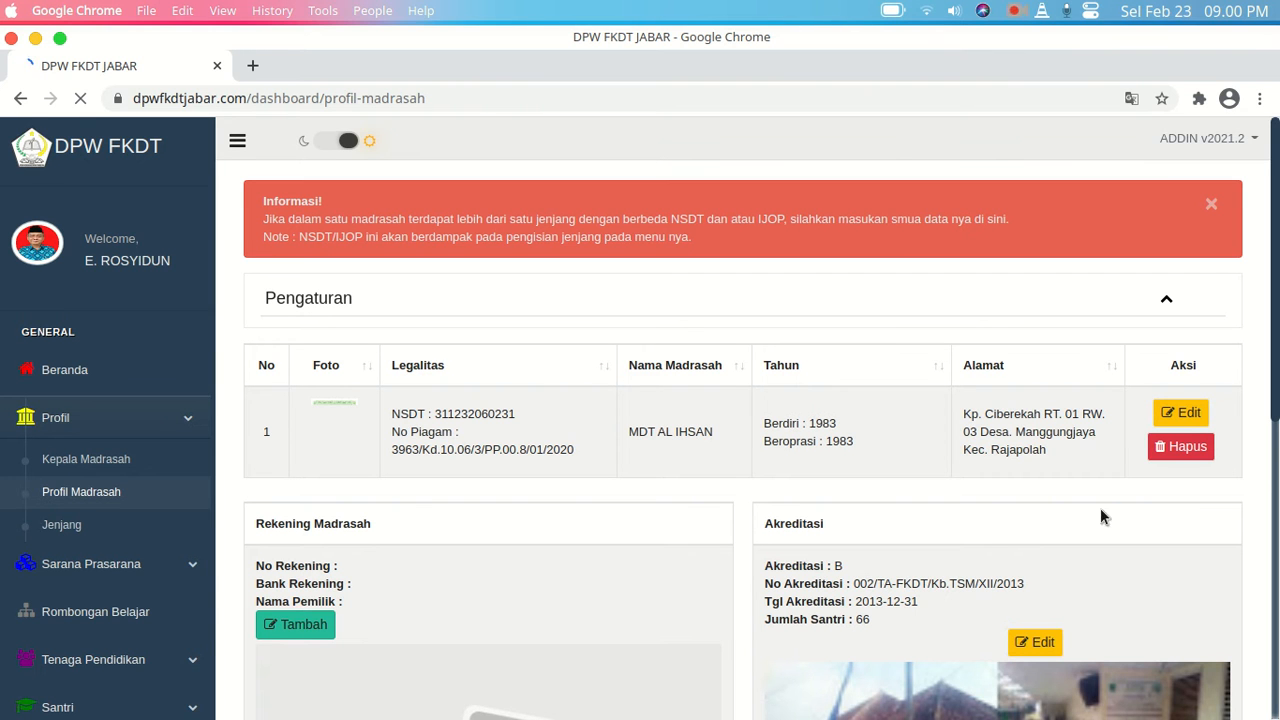
scroll(422, 462, down, 3)
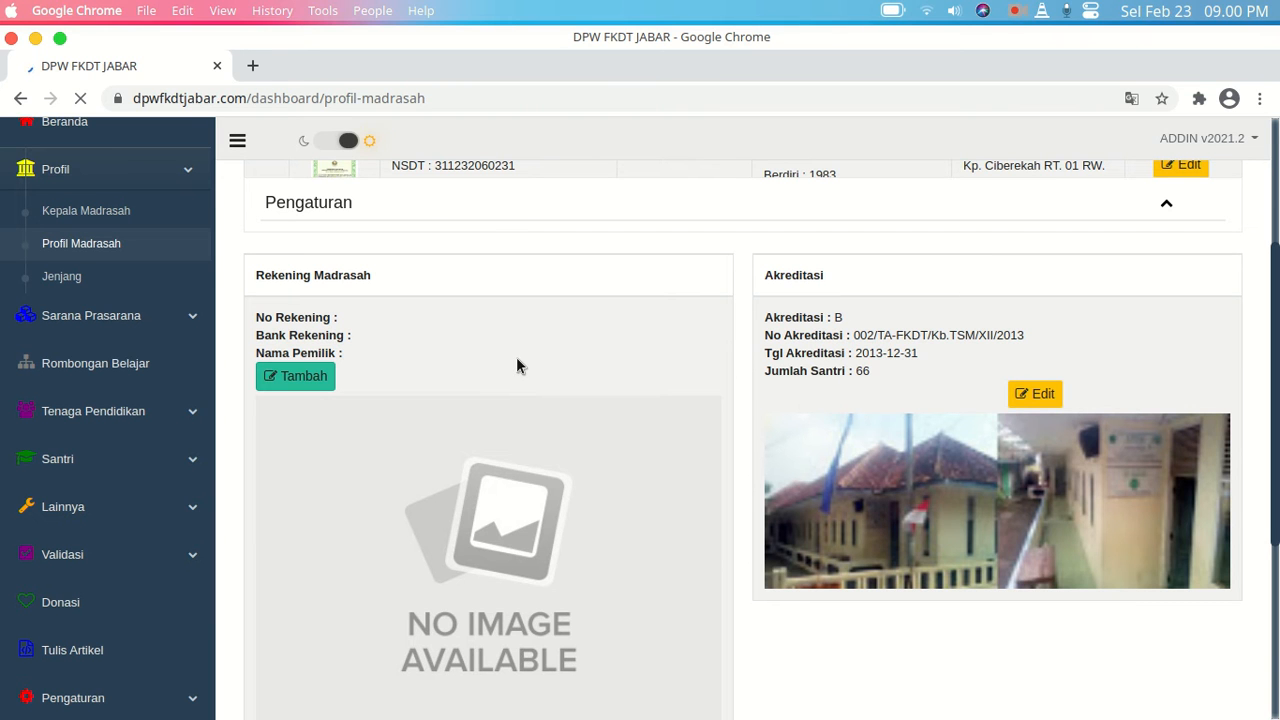
Fill in a new madrasah bank account form with an account number, bank name ABC and account holder MDT AL-IHSAN
click(312, 382)
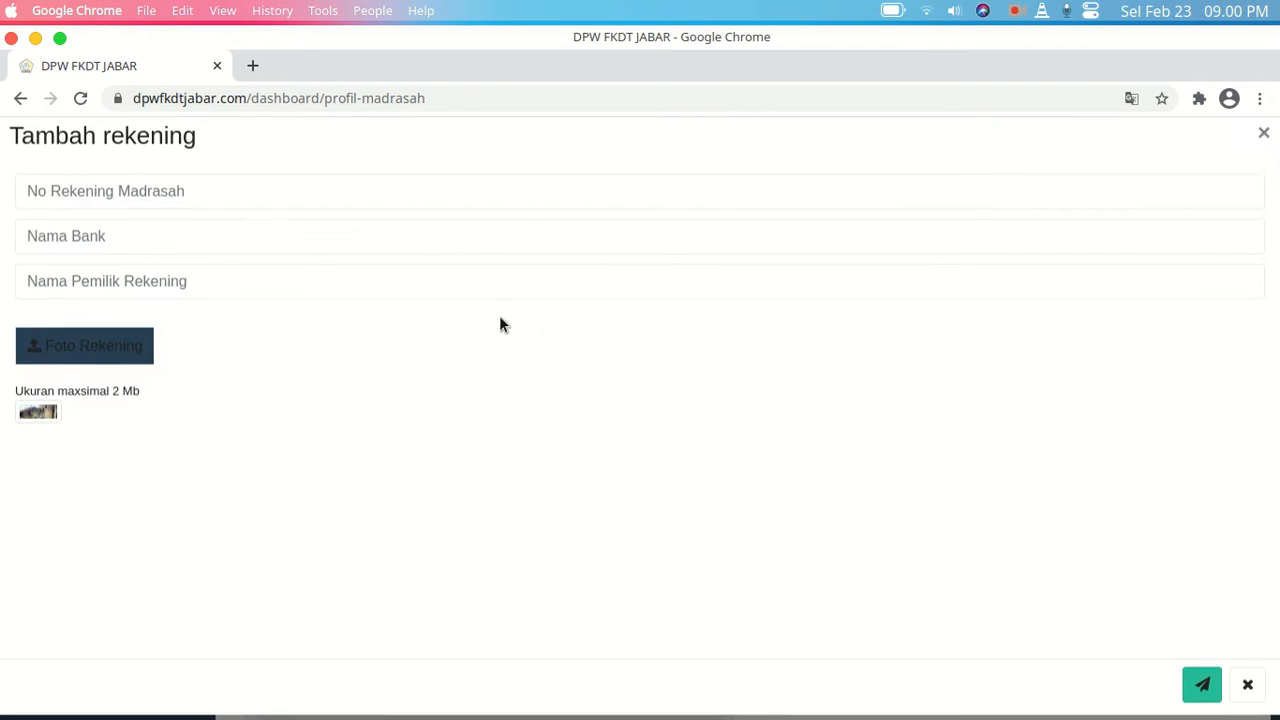
click(254, 200)
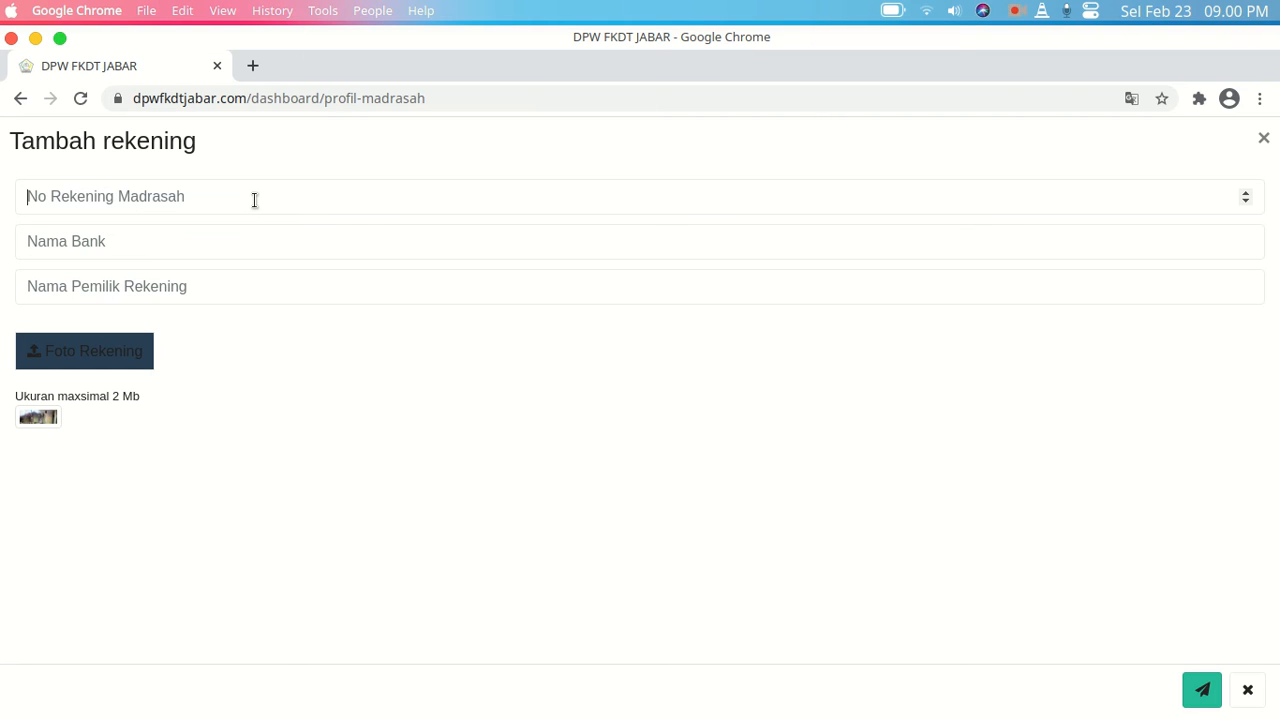
text(123)
click(229, 244)
key(Caps_Lock)
text(ABC)
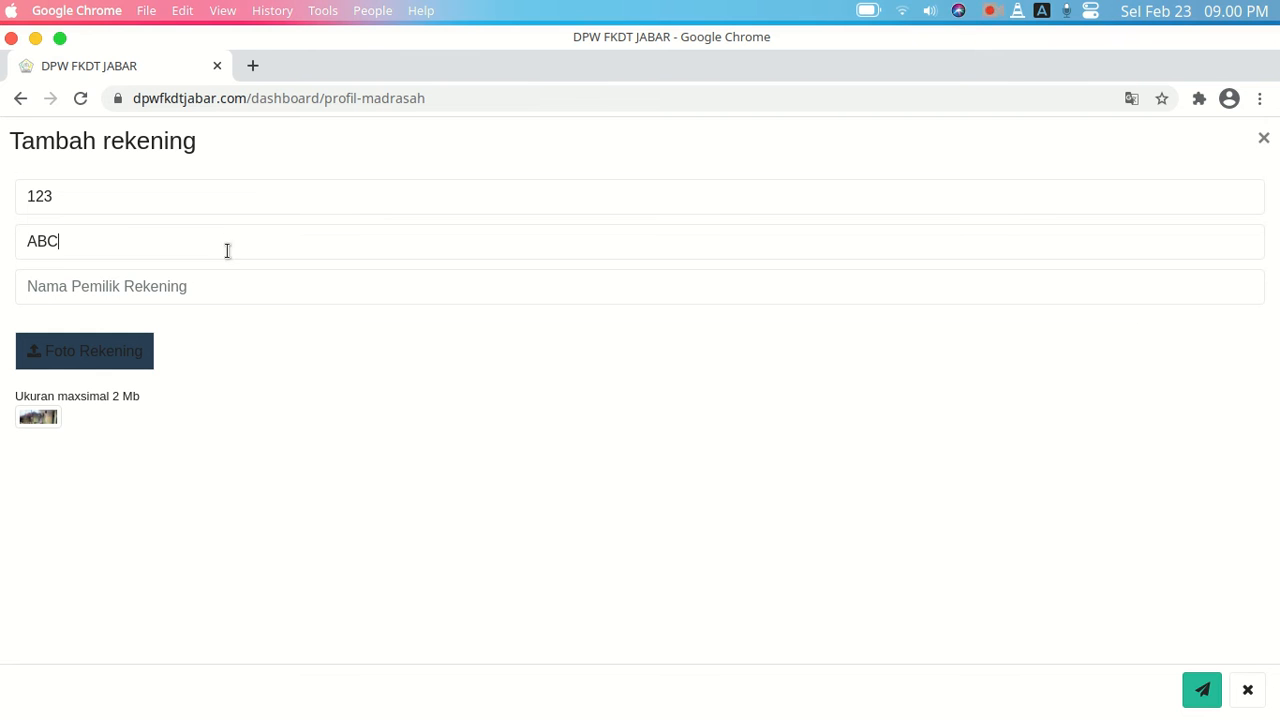
click(223, 287)
text(M)
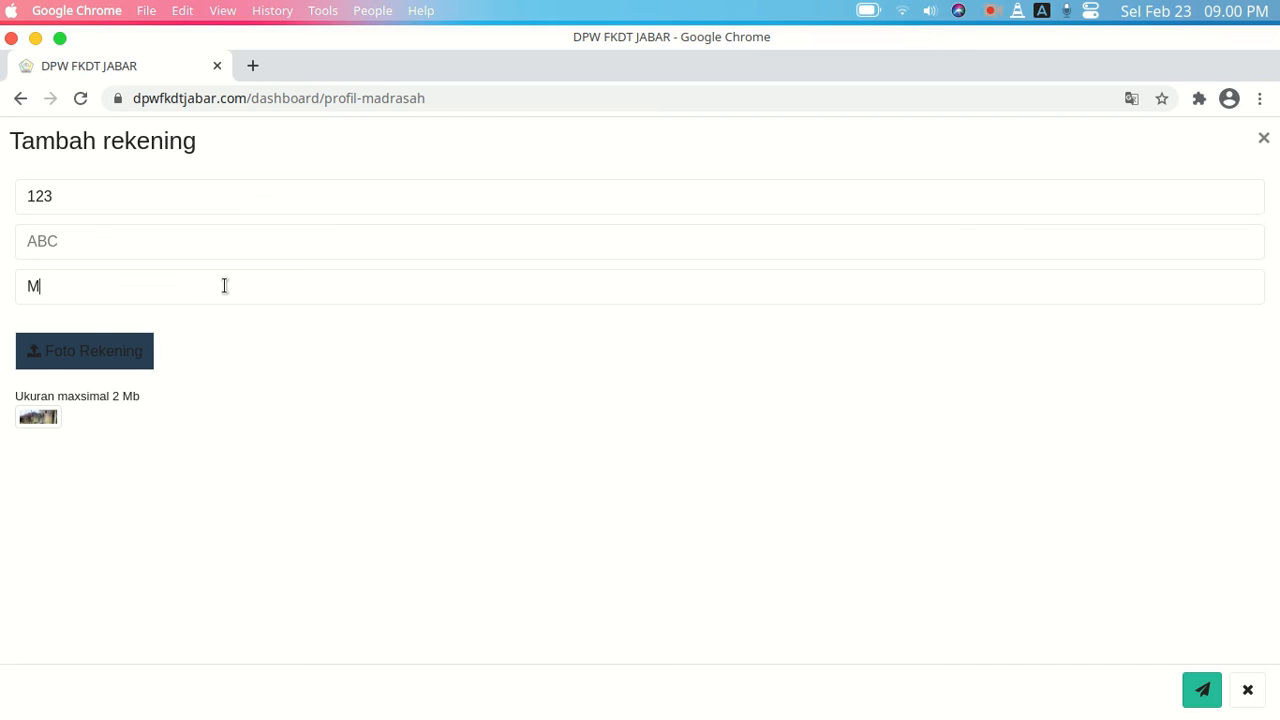
text(DT AL-IHSAN)
Bring up the file chooser for the account photo, cancel it and discard the new bank account entry
click(118, 365)
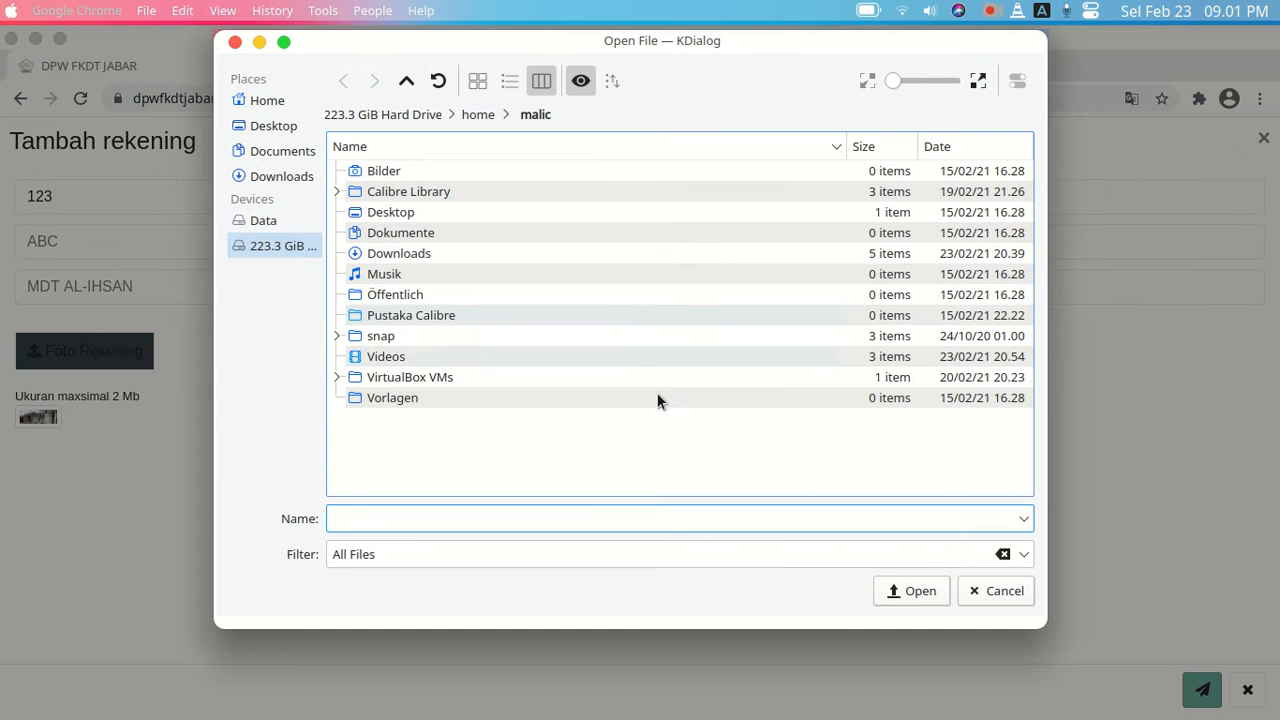
click(990, 590)
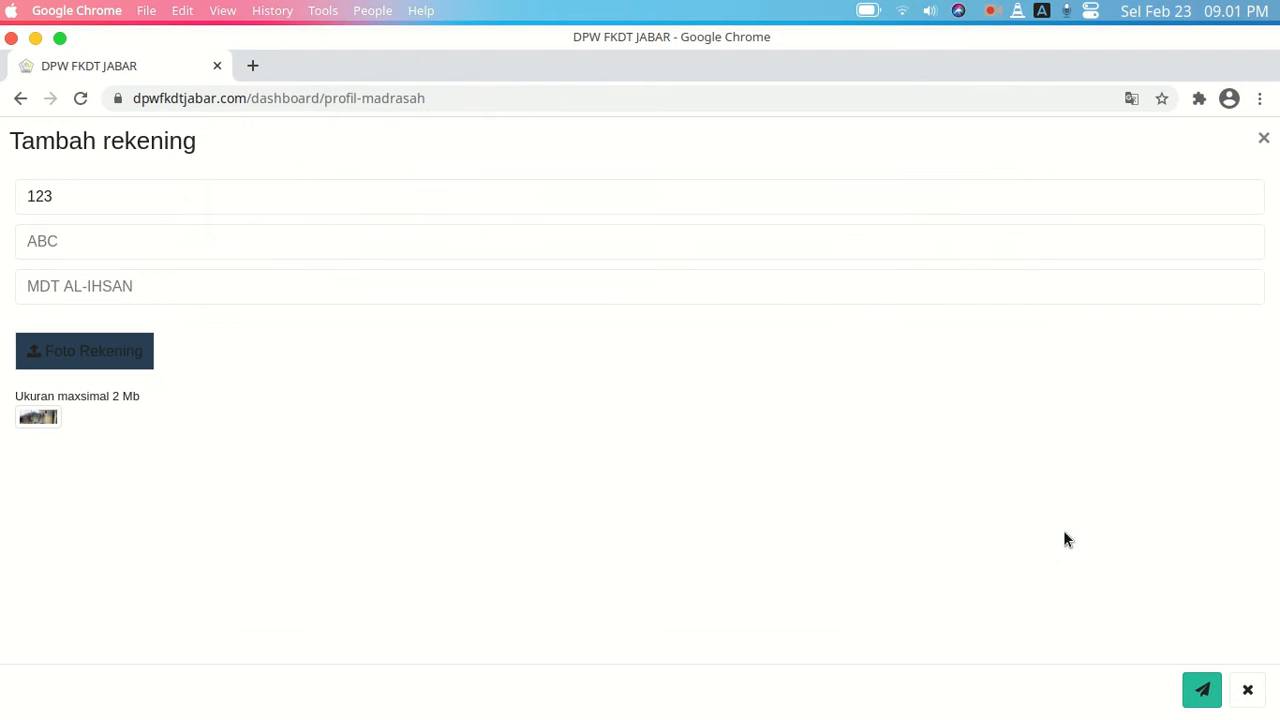
click(1248, 692)
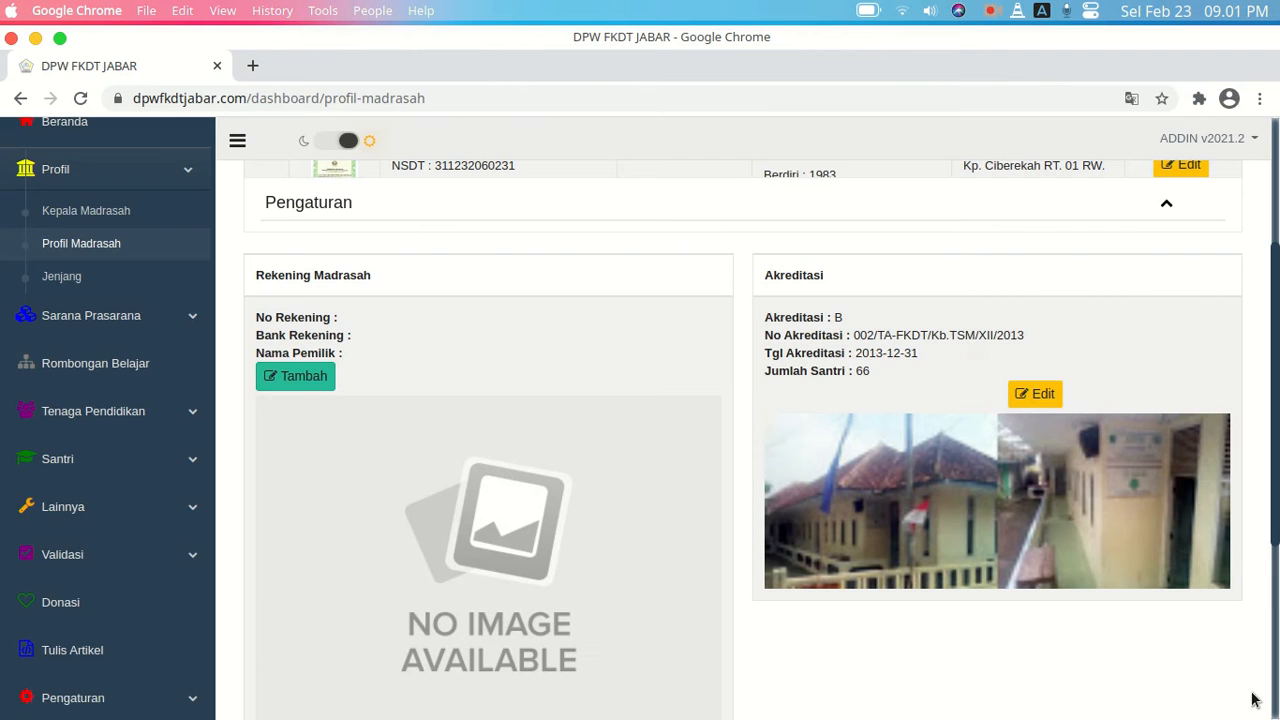
Open the Jenjang page under the madrasah profile and review the listed education levels
click(142, 284)
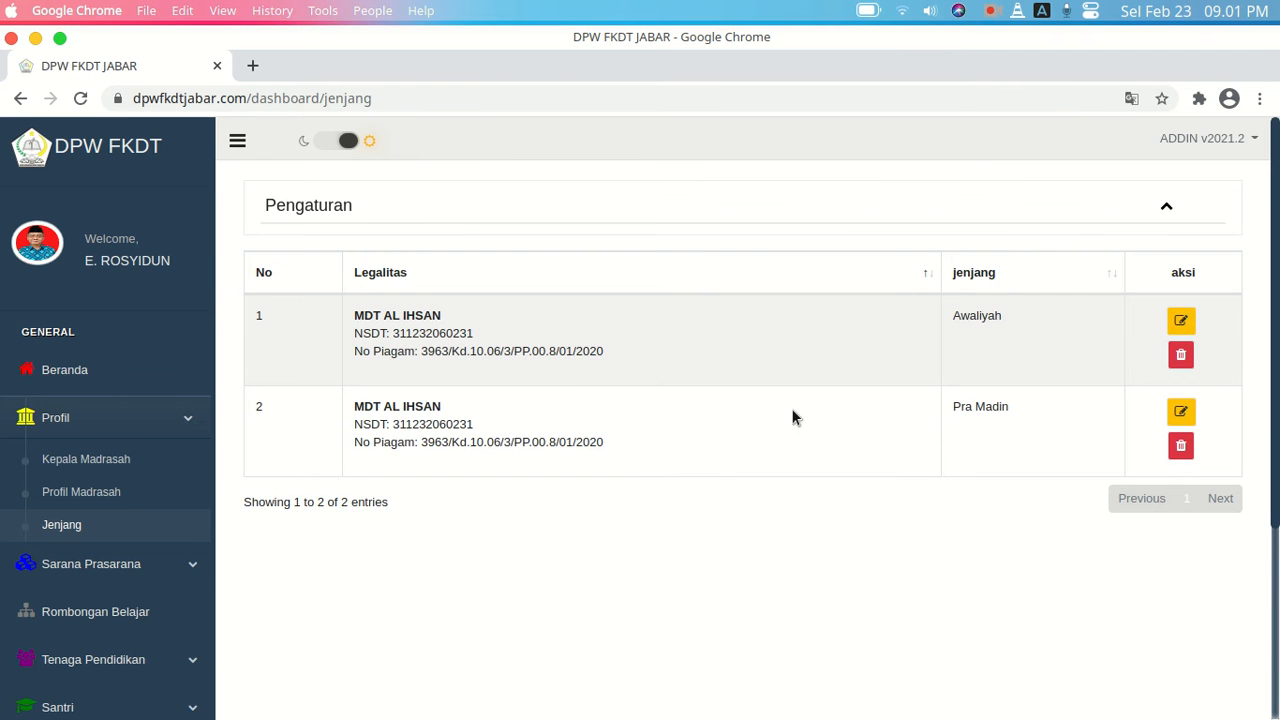
scroll(263, 500, down, 2)
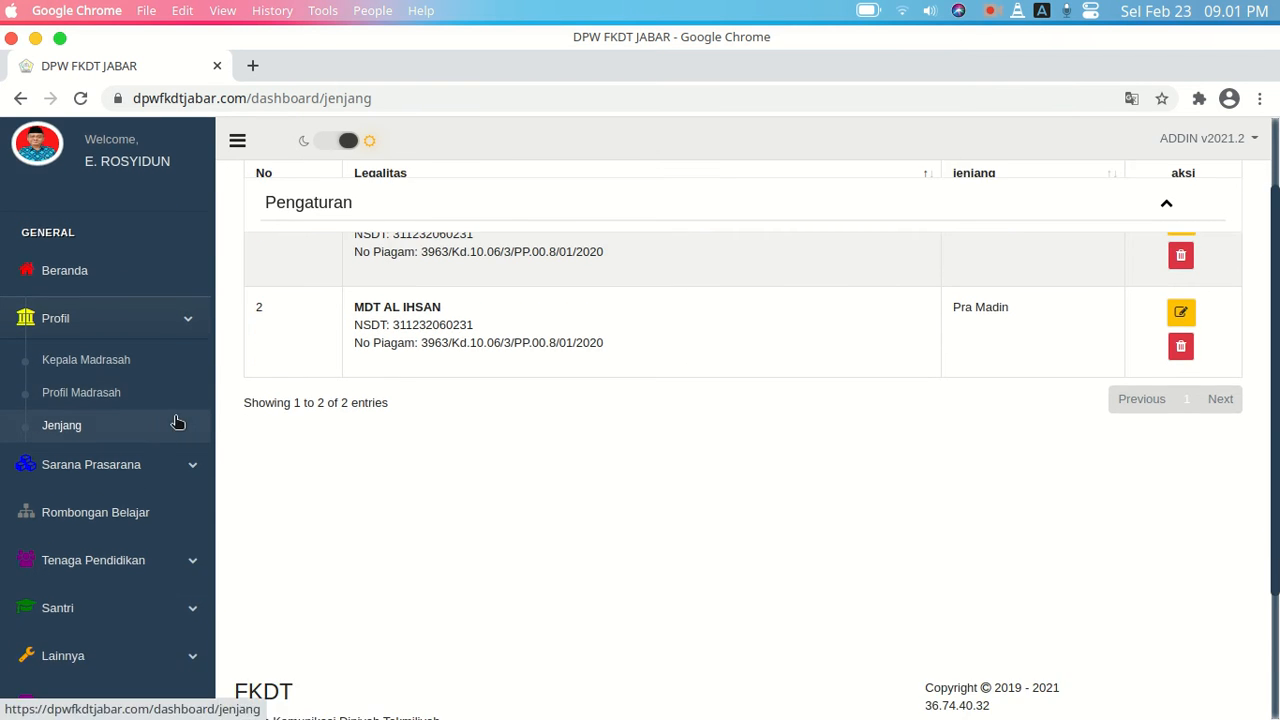
scroll(528, 290, up, 1)
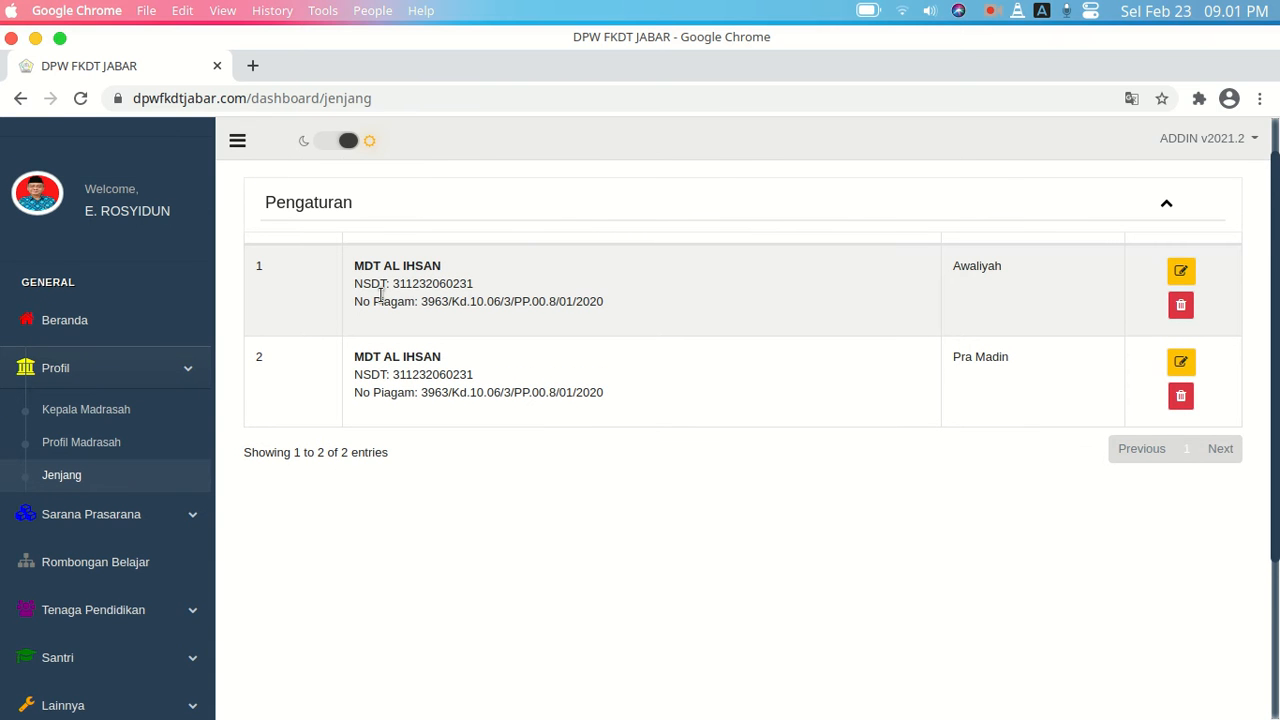
Open the Status Tanah page under Sarana Prasarana and review the land area and status record
scroll(344, 425, down, 2)
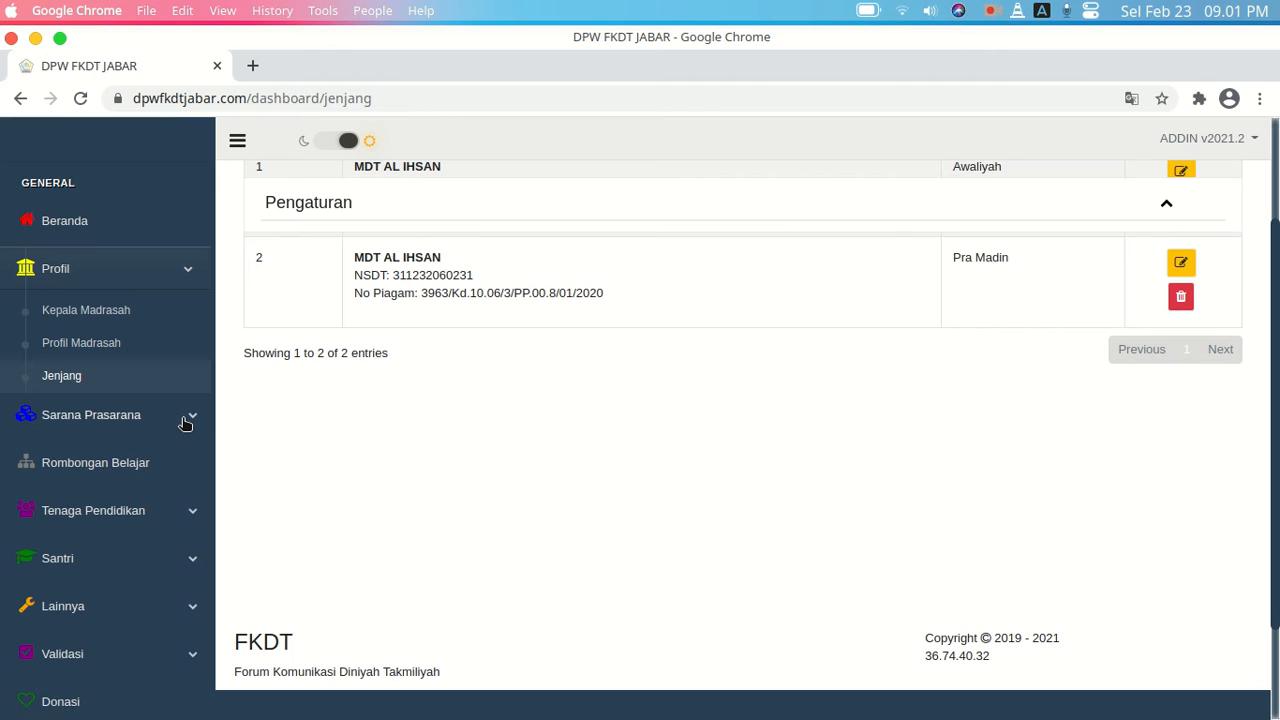
click(186, 423)
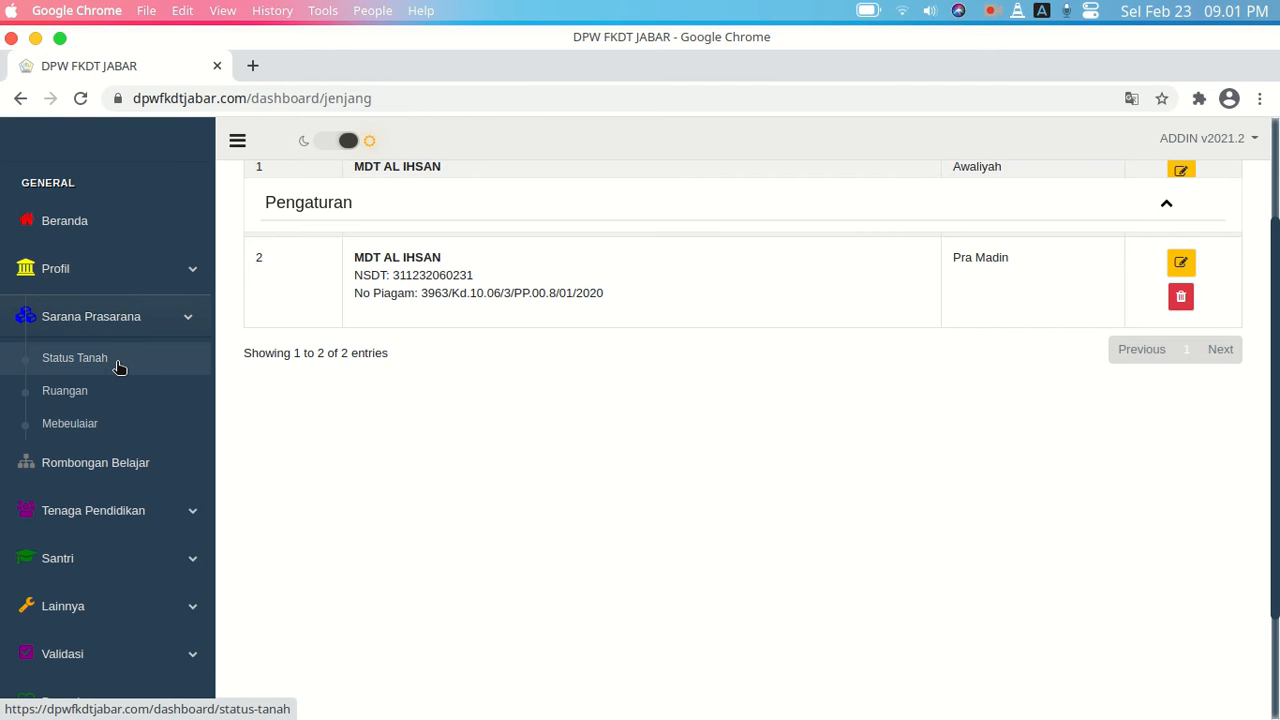
click(120, 366)
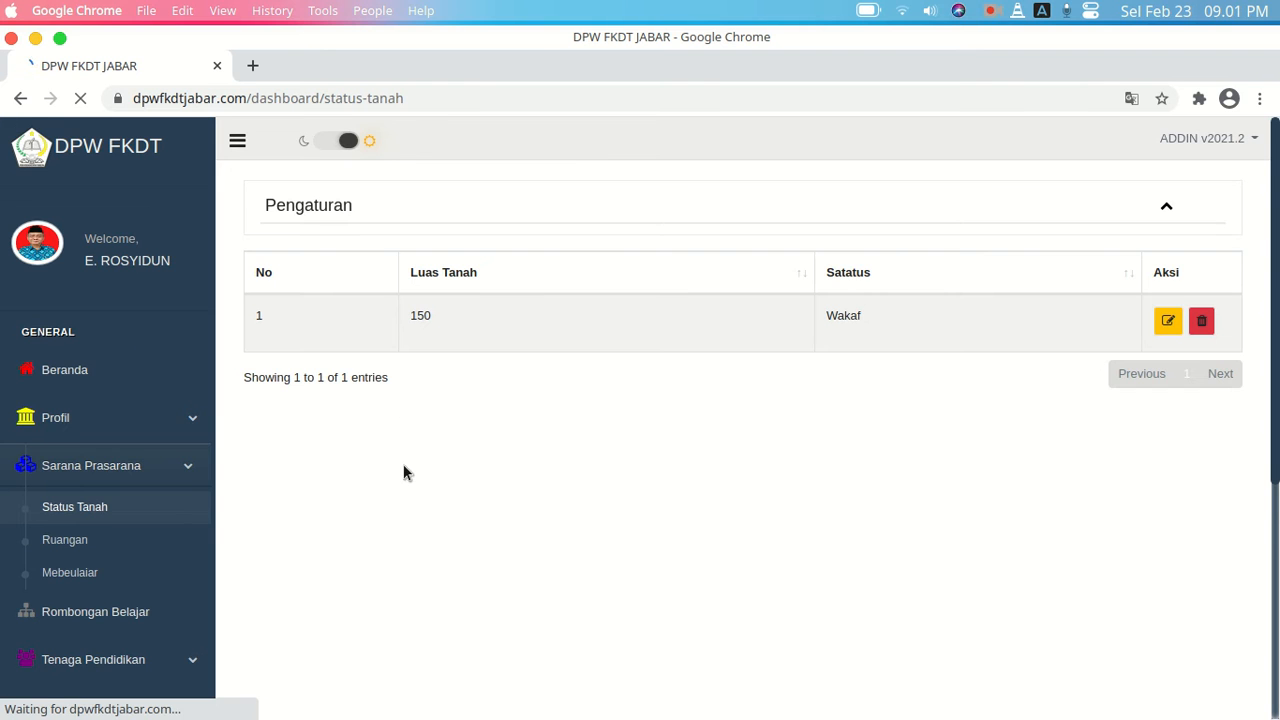
scroll(405, 473, down, 2)
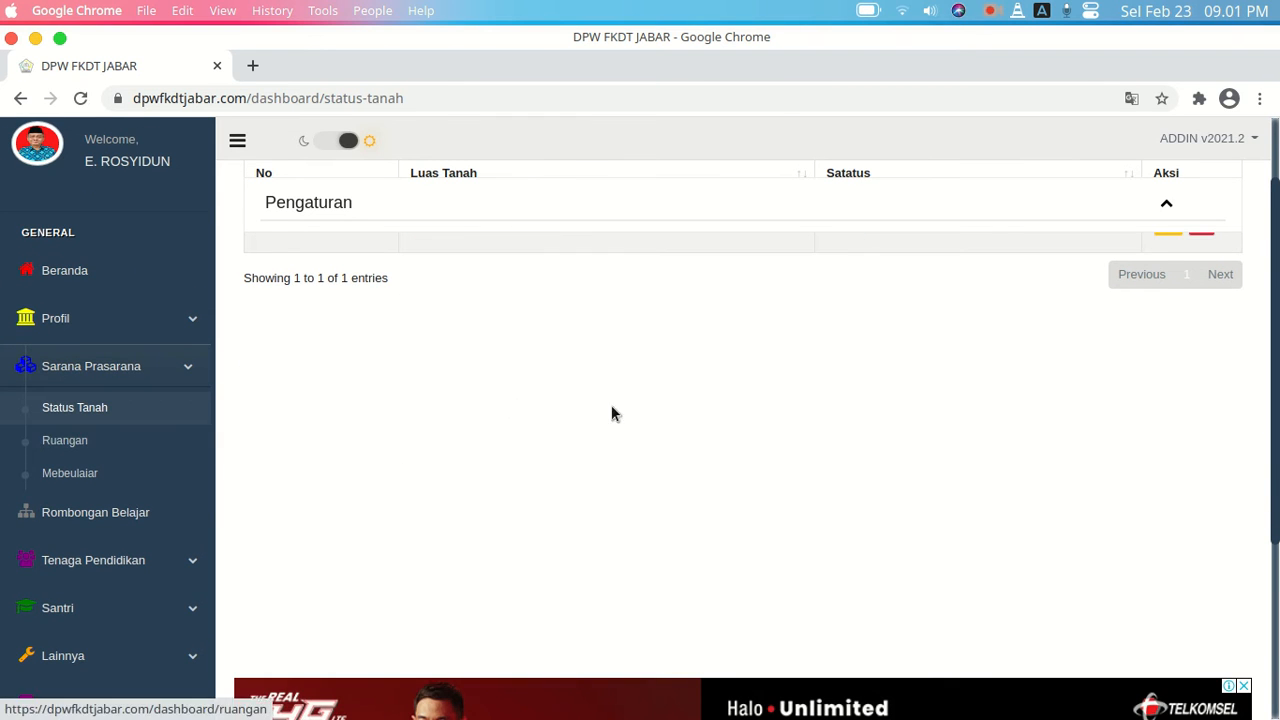
View the Ruangan building records and the Mebeulaiar furniture list under Sarana Prasarana
scroll(560, 385, up, 2)
click(102, 539)
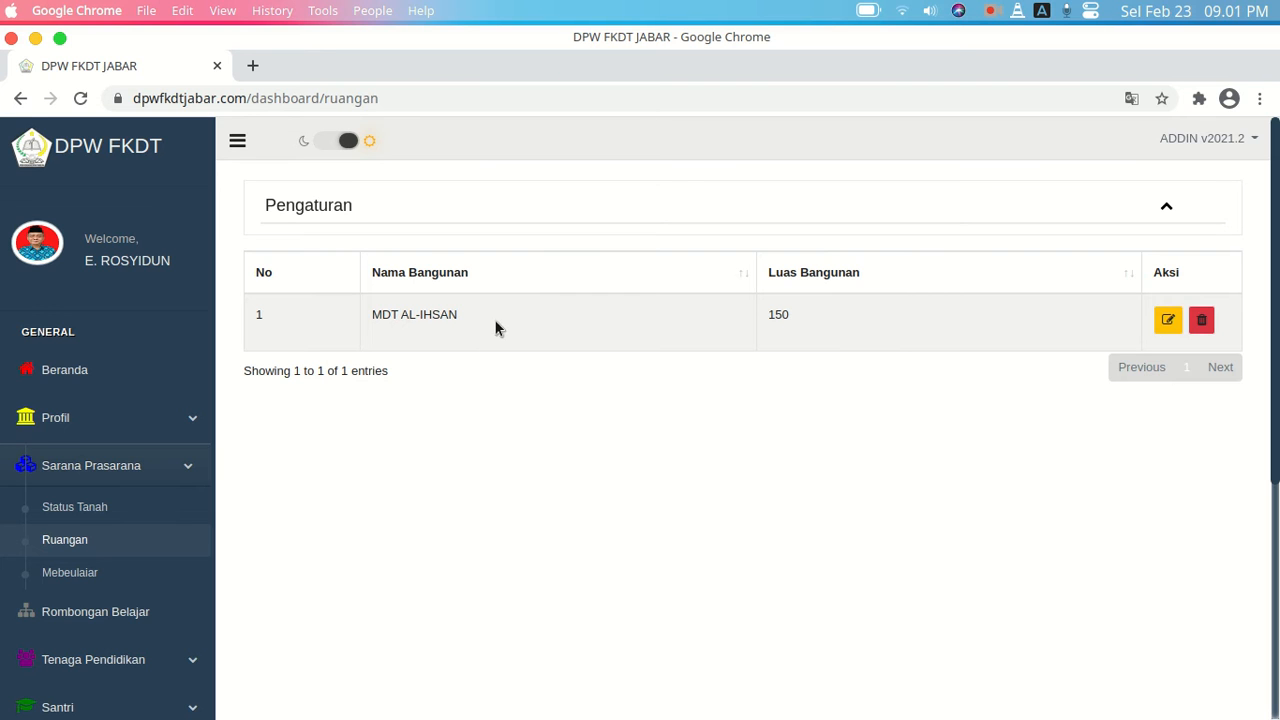
scroll(334, 478, down, 2)
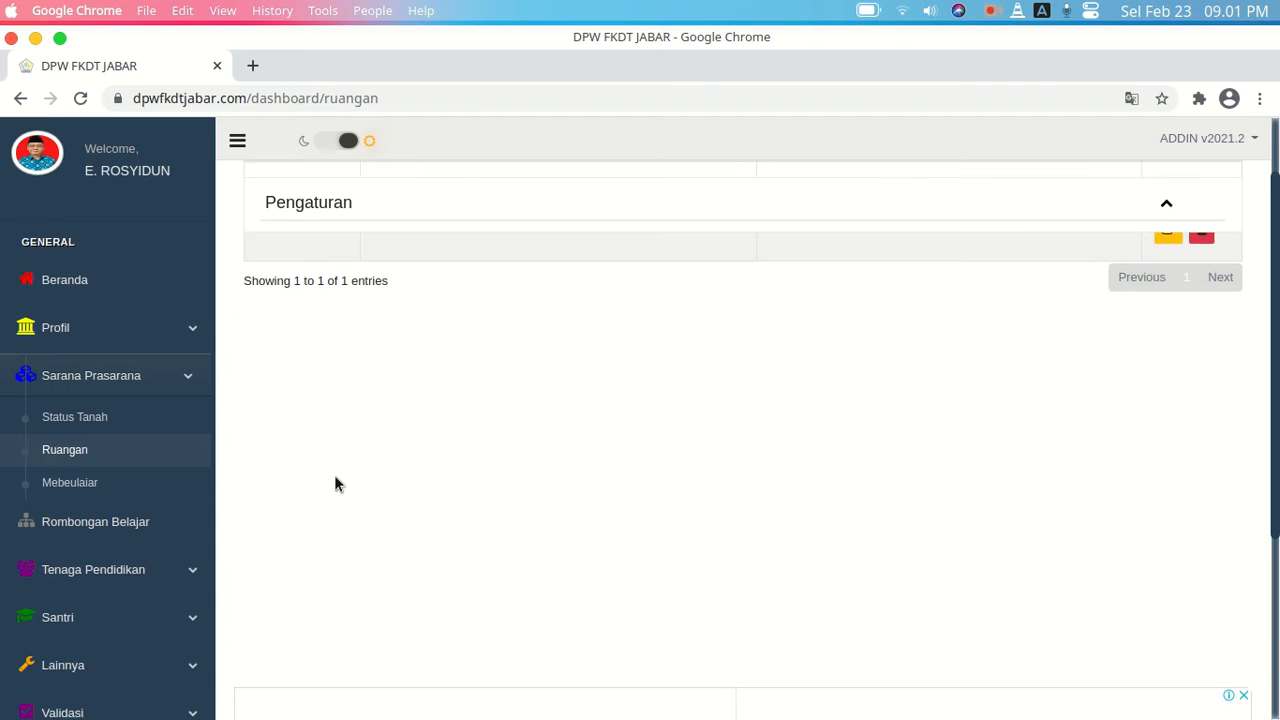
click(121, 476)
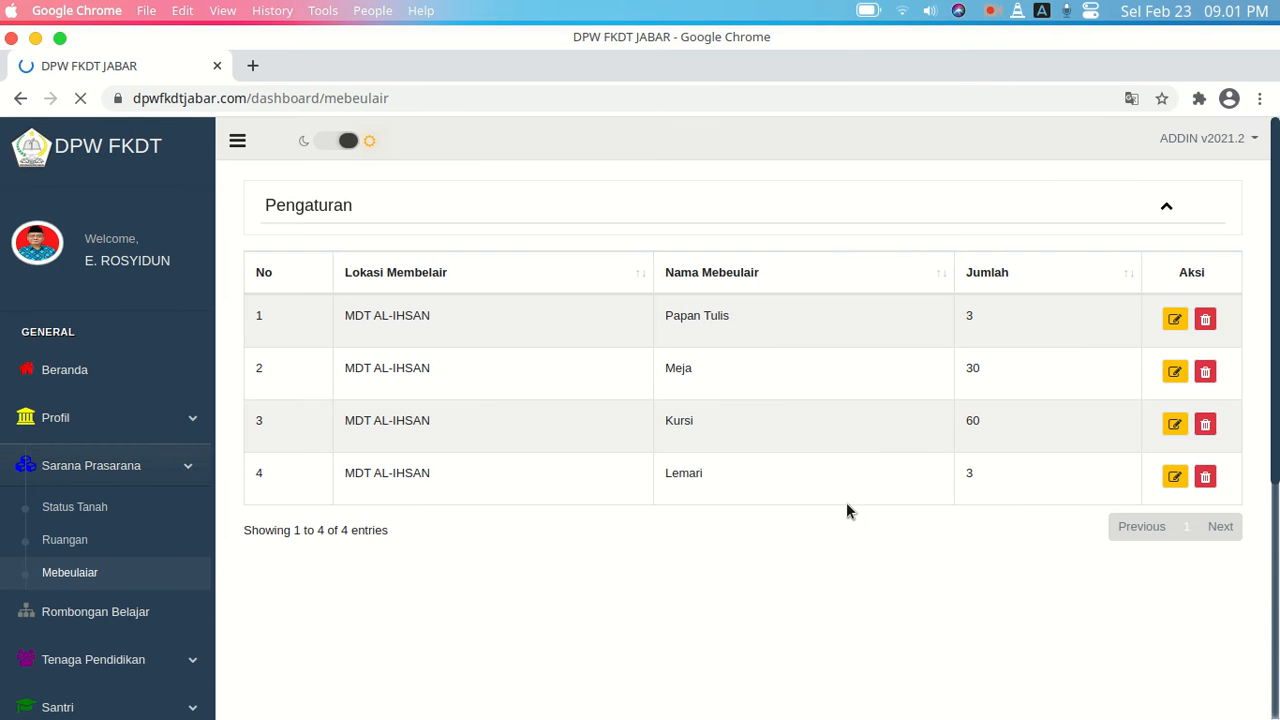
Open the Rombongan Belajar page and review the study groups with their levels and classes
scroll(846, 502, down, 4)
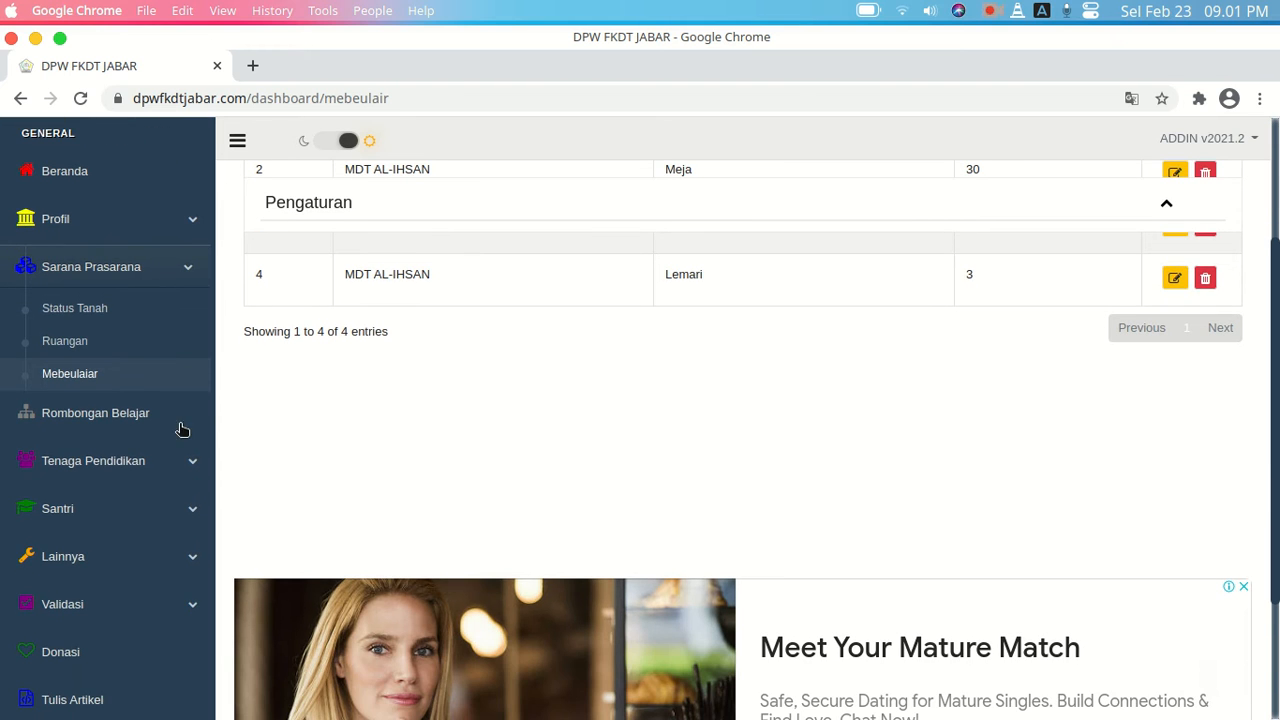
click(126, 418)
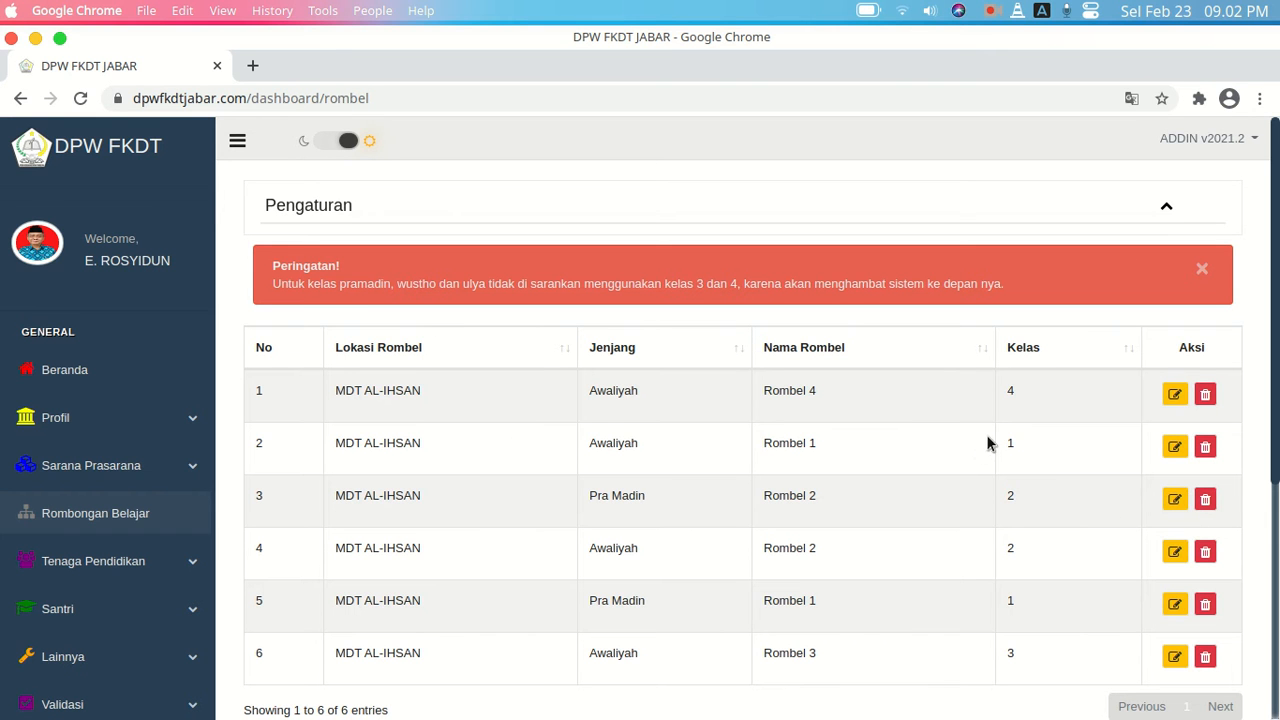
scroll(603, 404, down, 1)
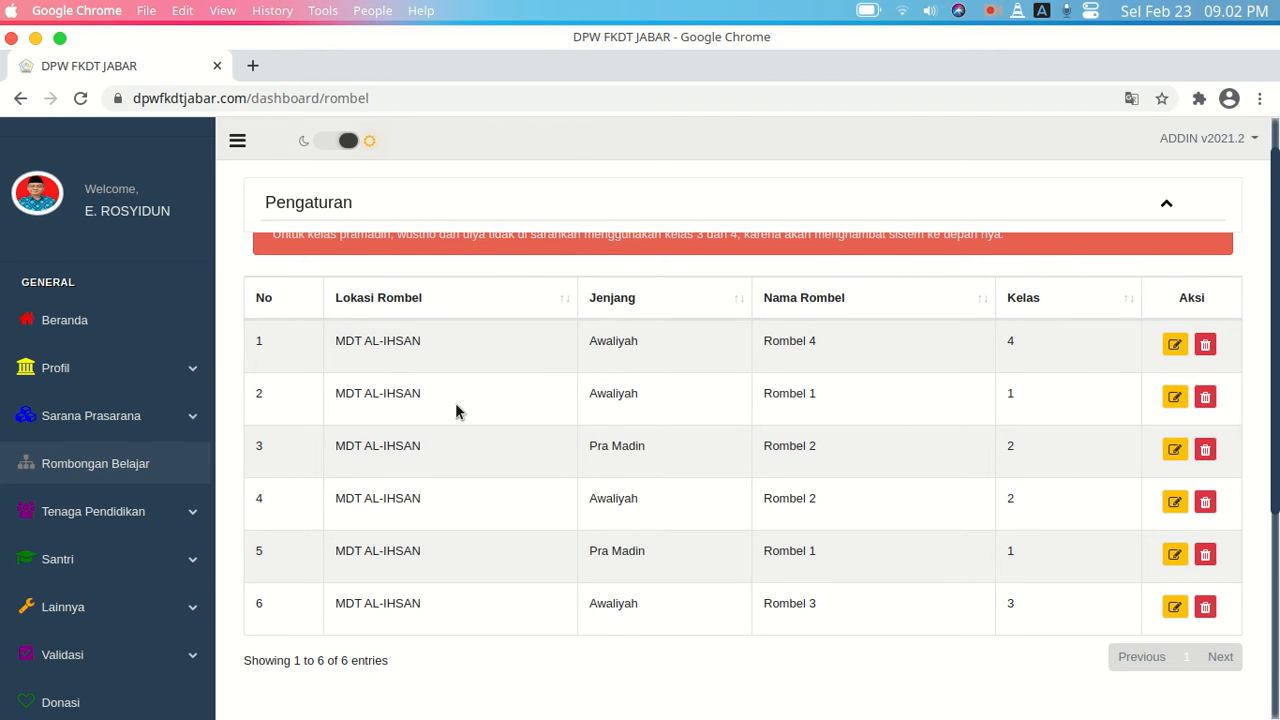
scroll(451, 399, up, 1)
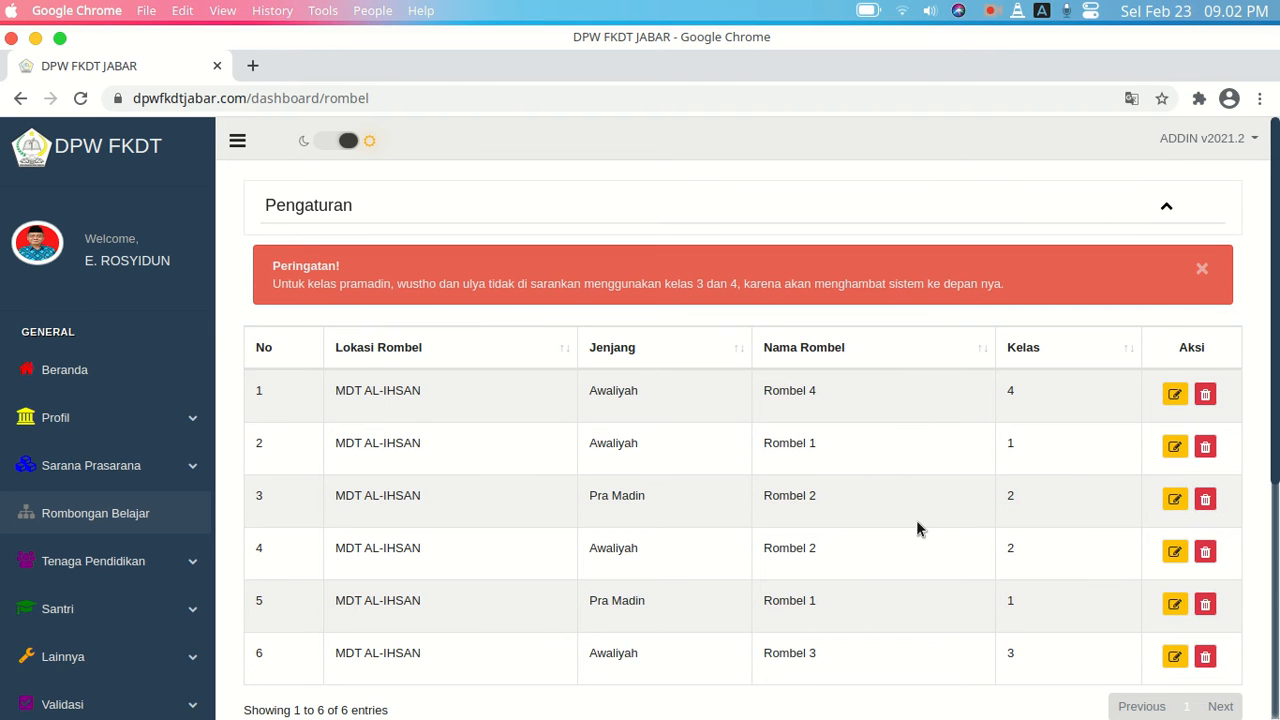
Open the Tendik Aktif page under Tenaga Pendidikan and review the list of active teaching staff
scroll(918, 528, down, 1)
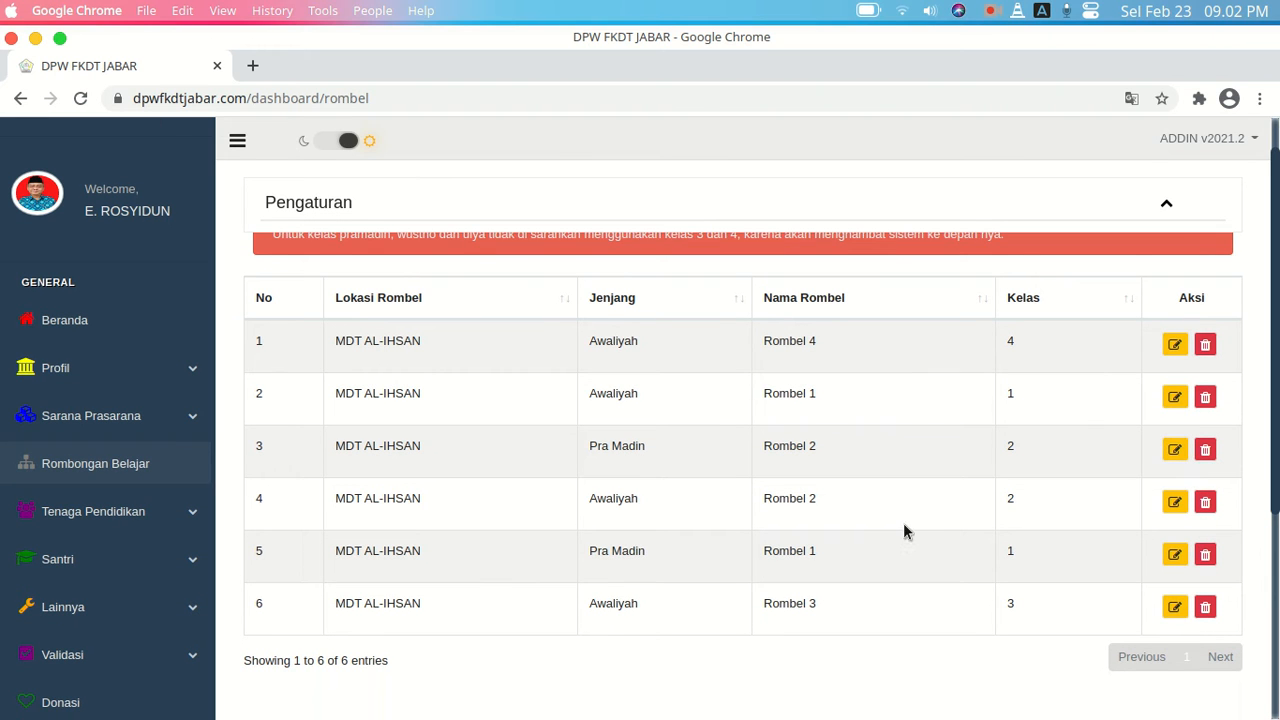
click(114, 519)
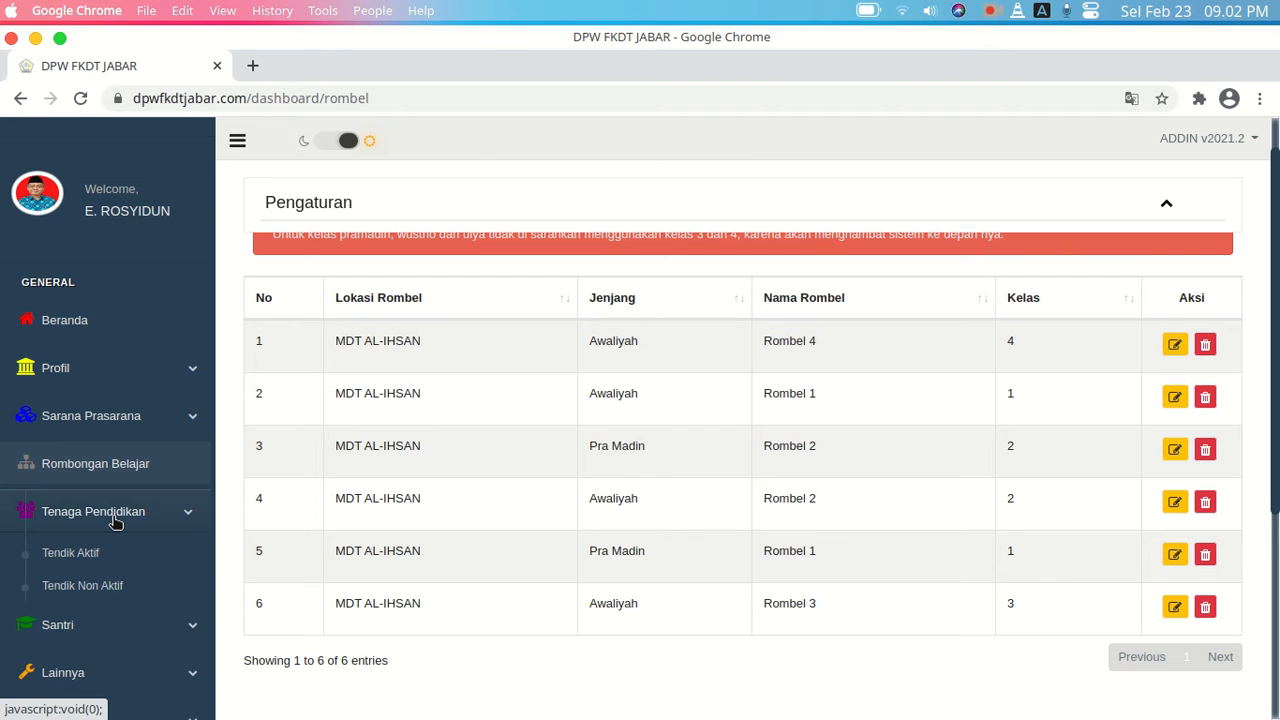
scroll(114, 519, down, 2)
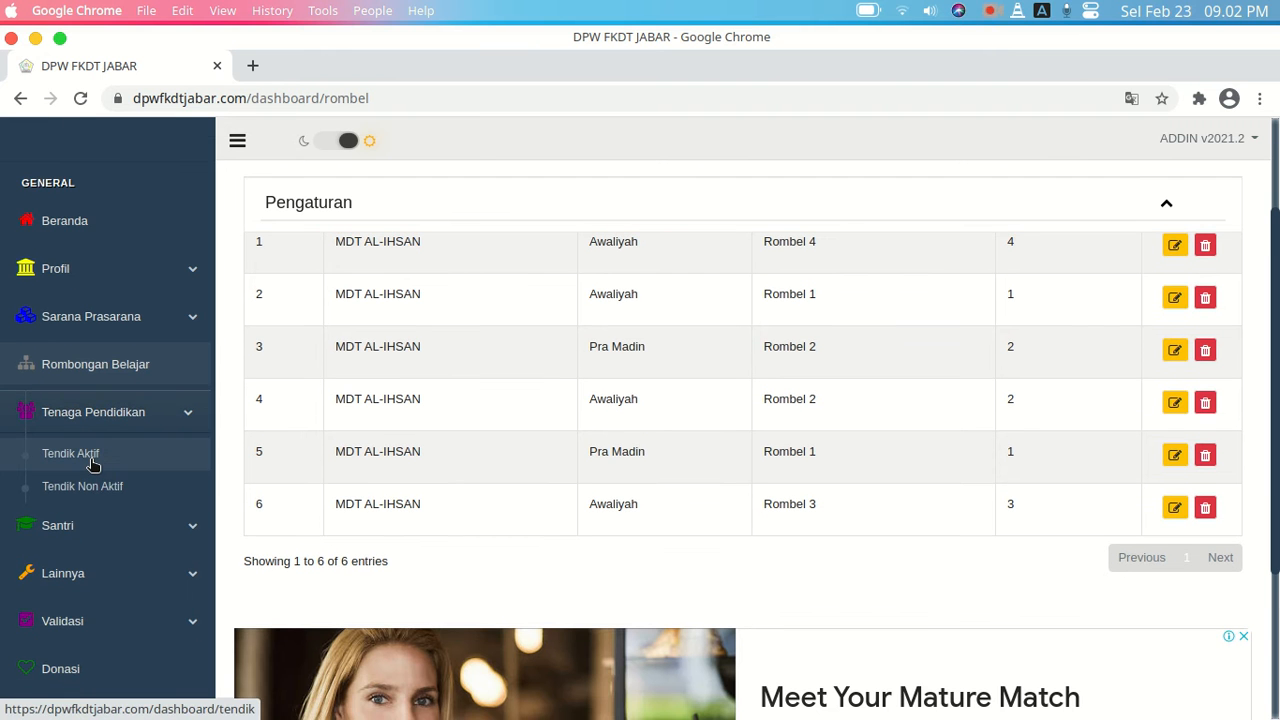
click(97, 458)
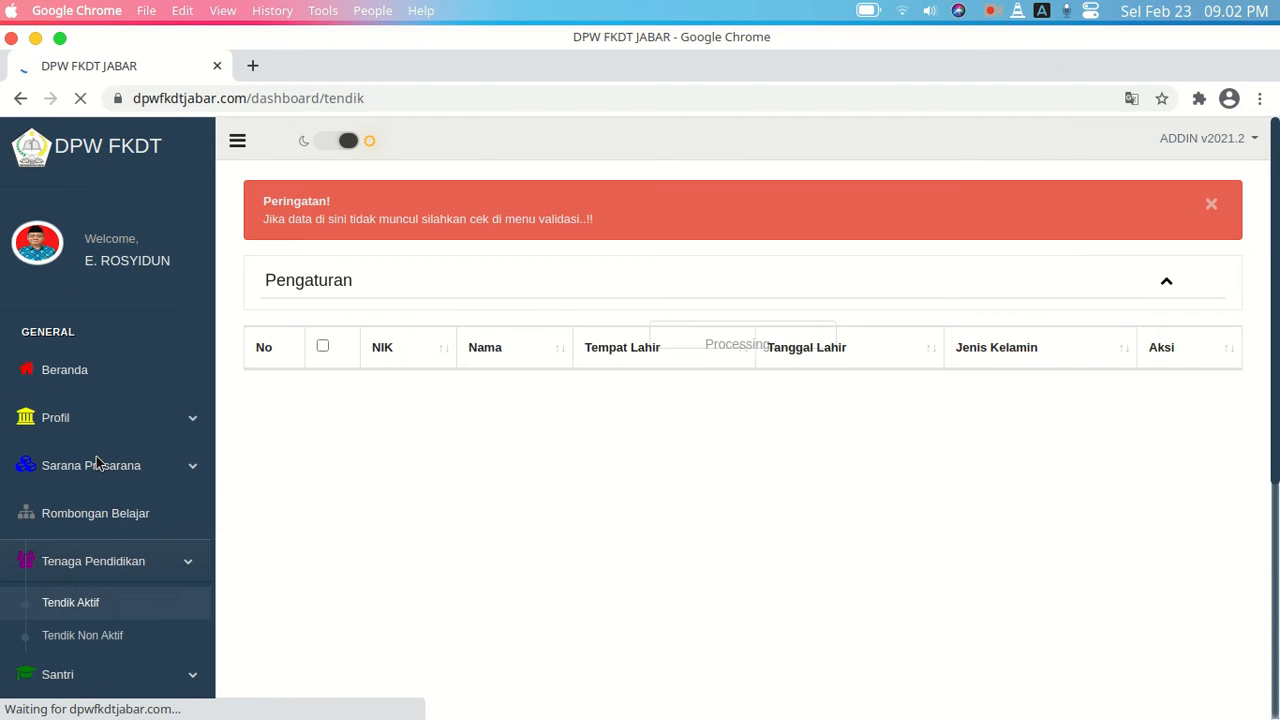
scroll(769, 571, down, 2)
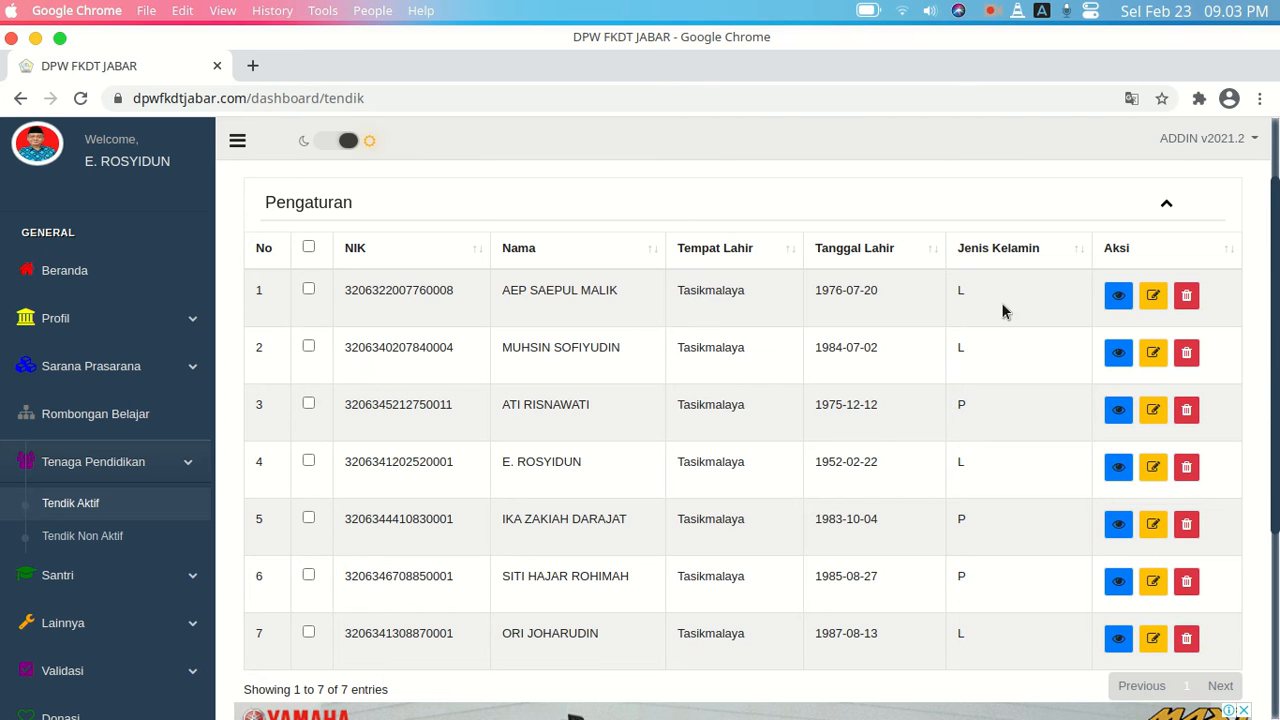
View the full detail record of the first staff member in the active list, read it through and close it
click(1119, 296)
scroll(1105, 350, down, 1)
scroll(1104, 348, down, 3)
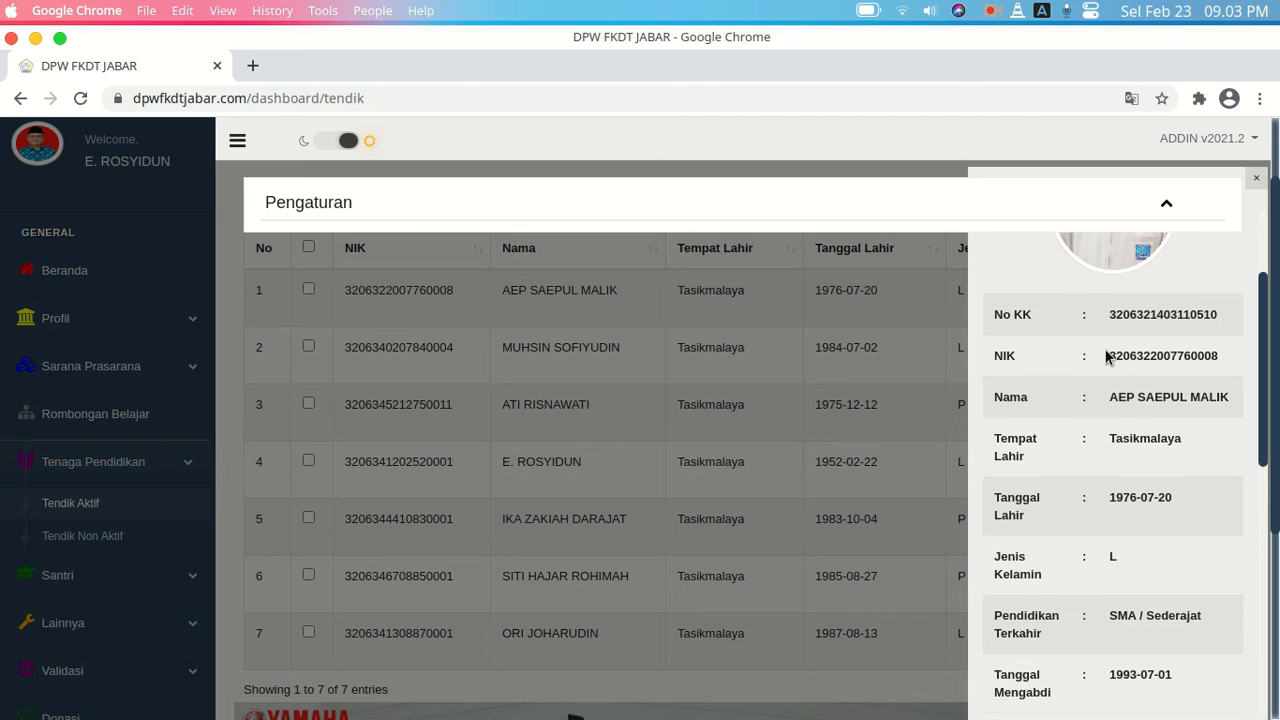
scroll(1104, 348, down, 3)
scroll(1104, 348, down, 6)
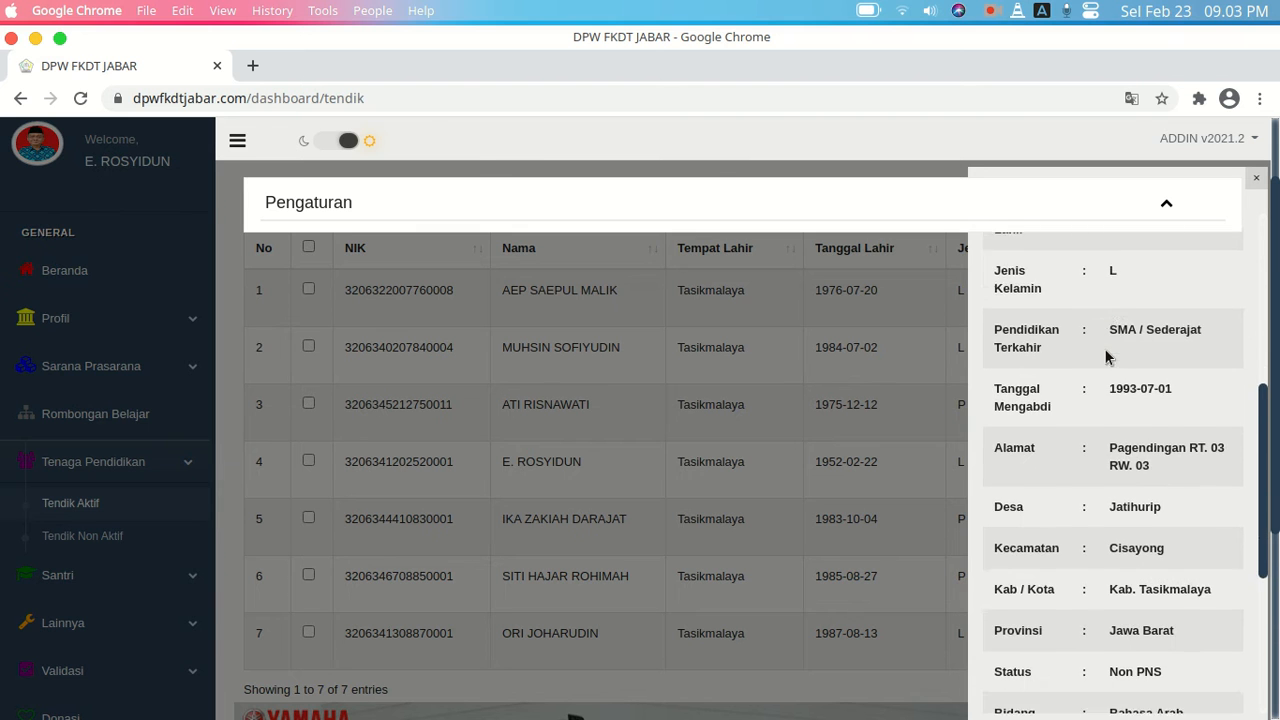
scroll(1104, 348, down, 5)
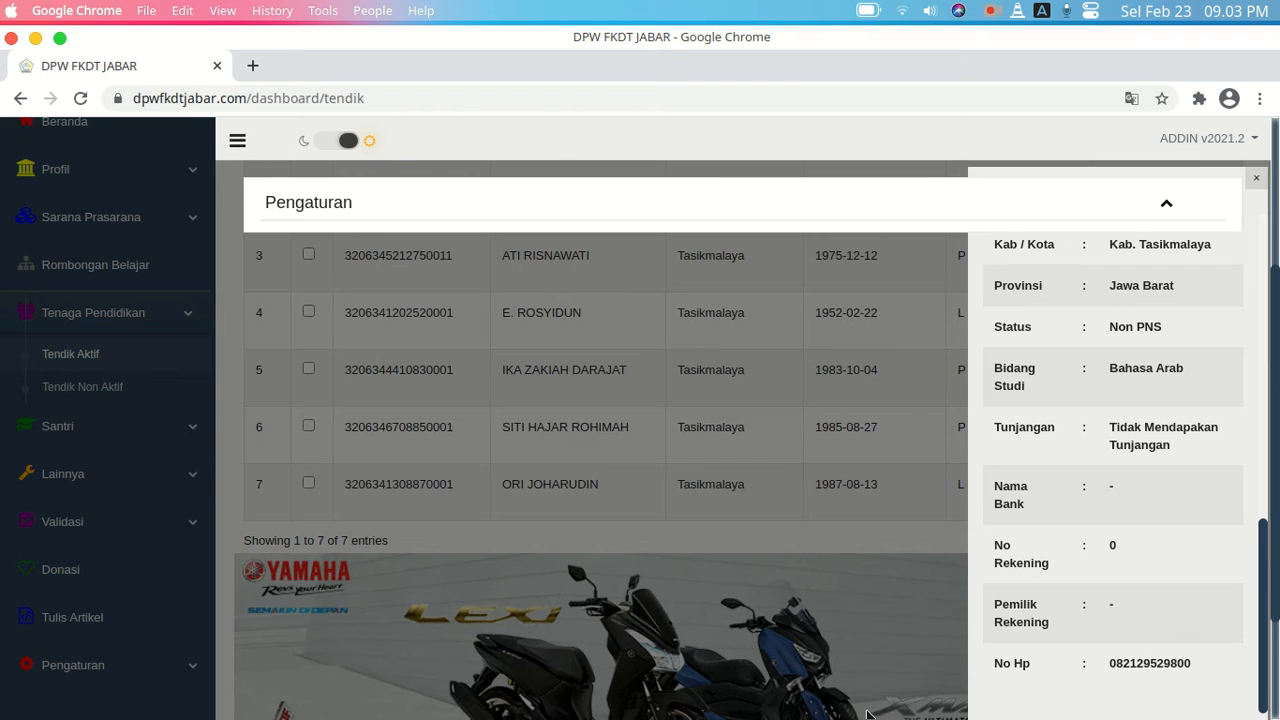
click(859, 531)
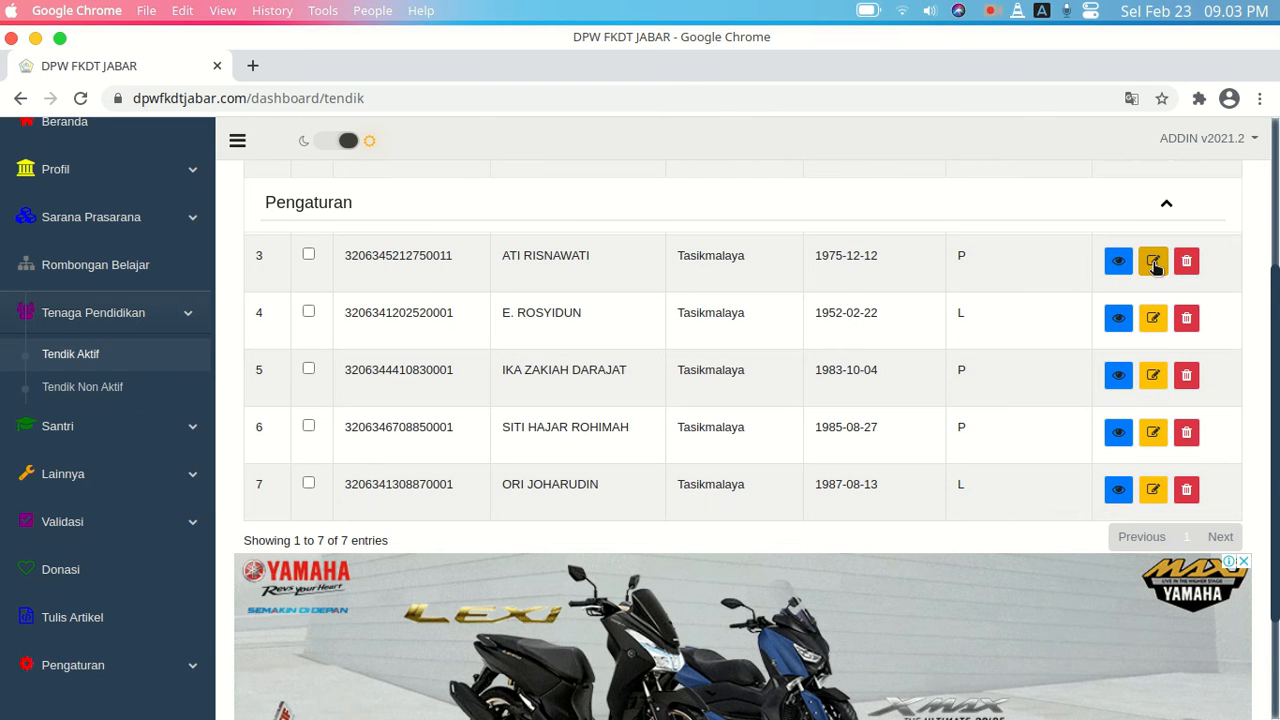
Open the Edit Tendik form for the third staff member, review its fields and photo upload, and close it without saving
click(1154, 262)
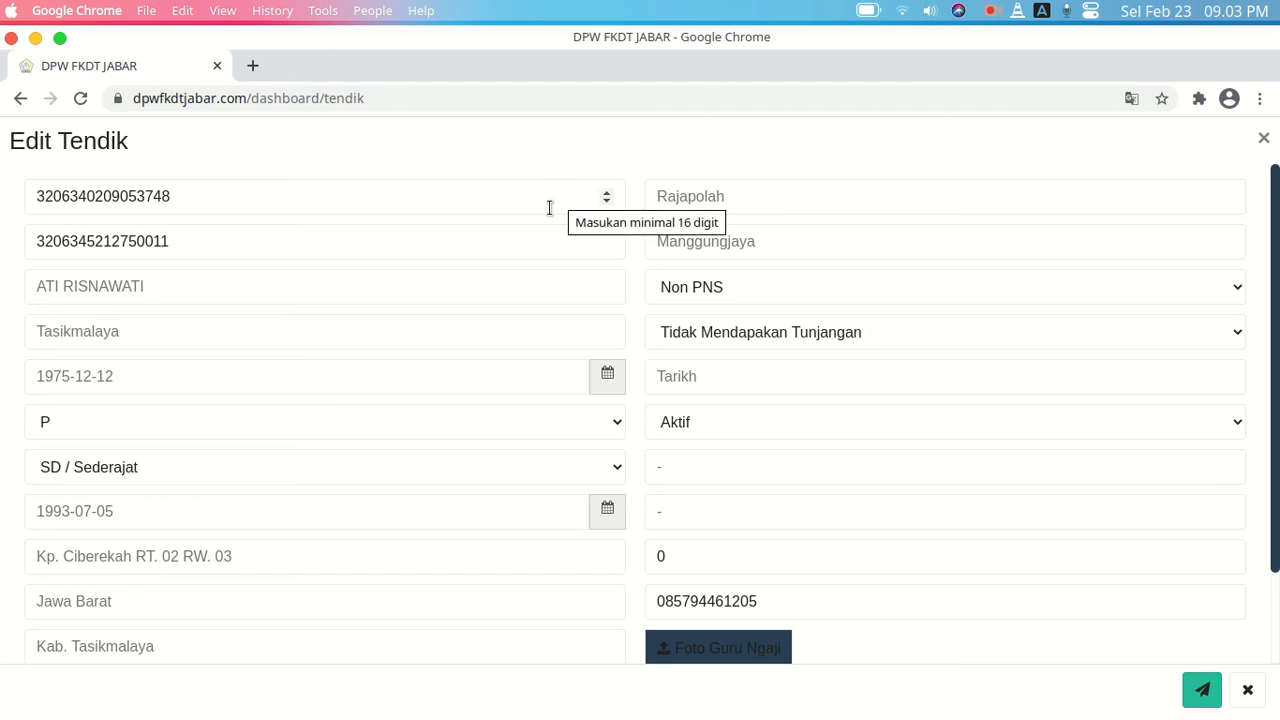
scroll(896, 618, down, 3)
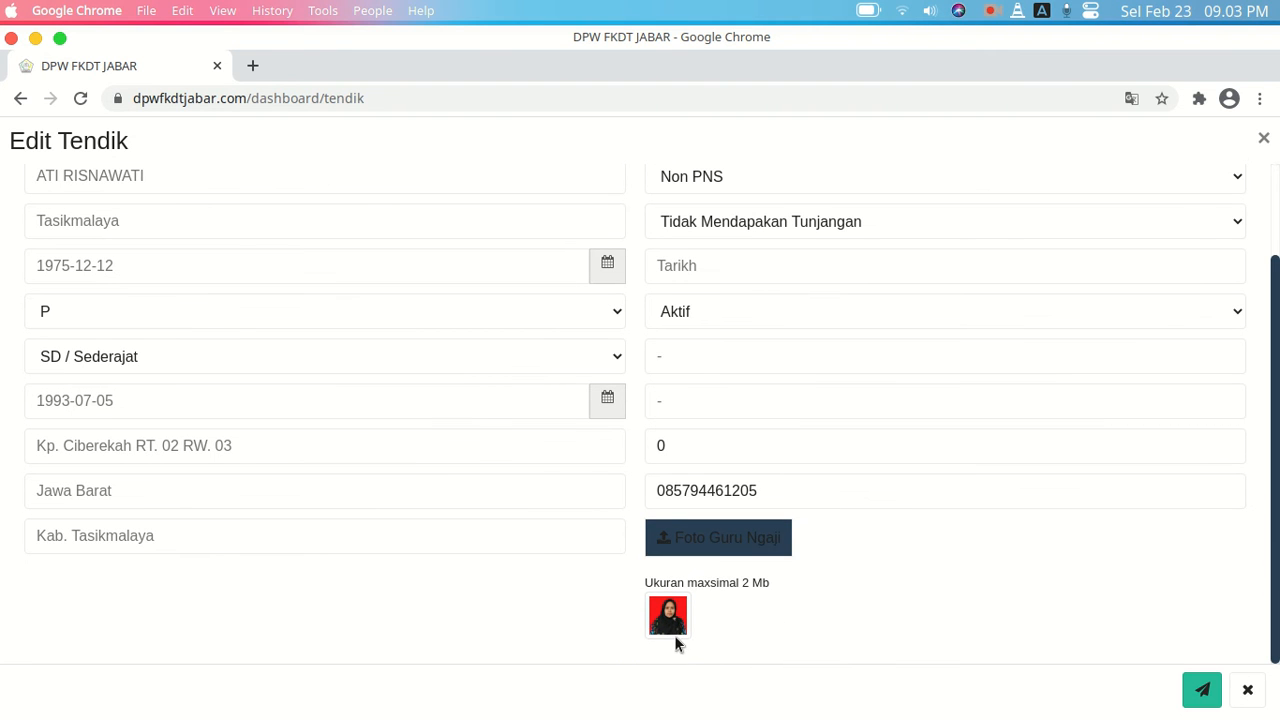
click(1248, 692)
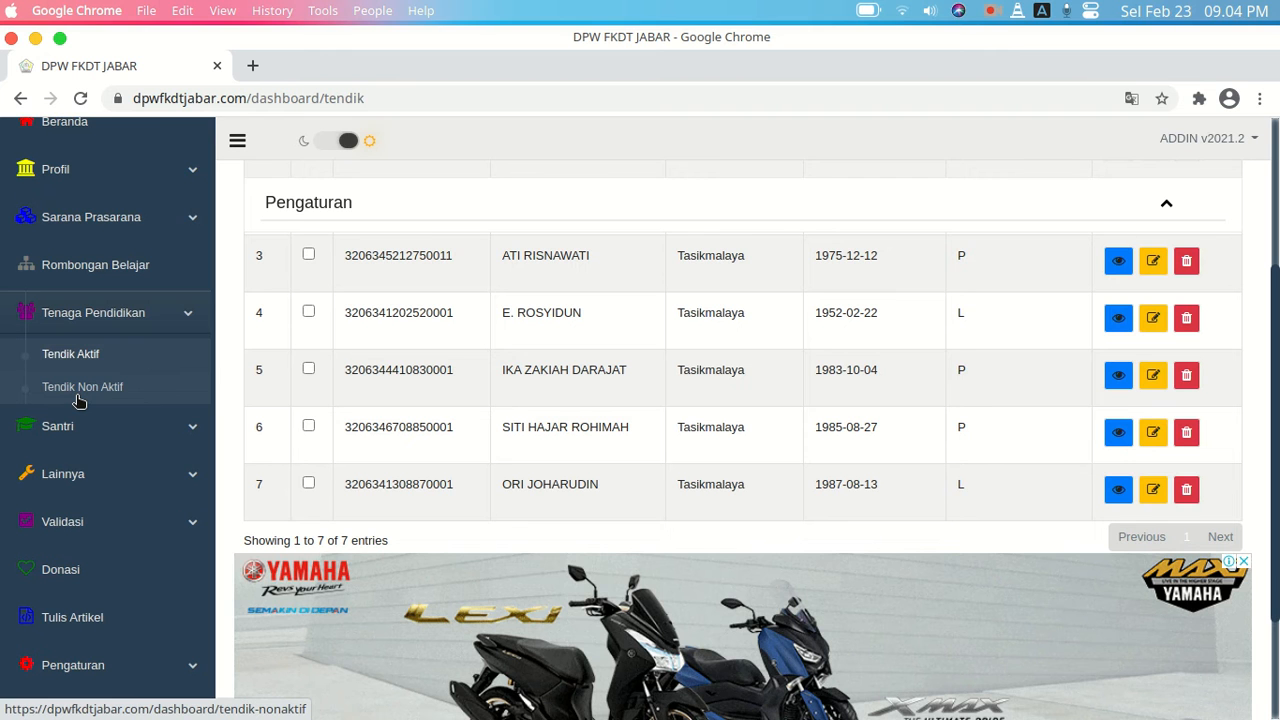
Open the Tendik Non Aktif page under Tenaga Pendidikan and review the inactive staff table
click(79, 396)
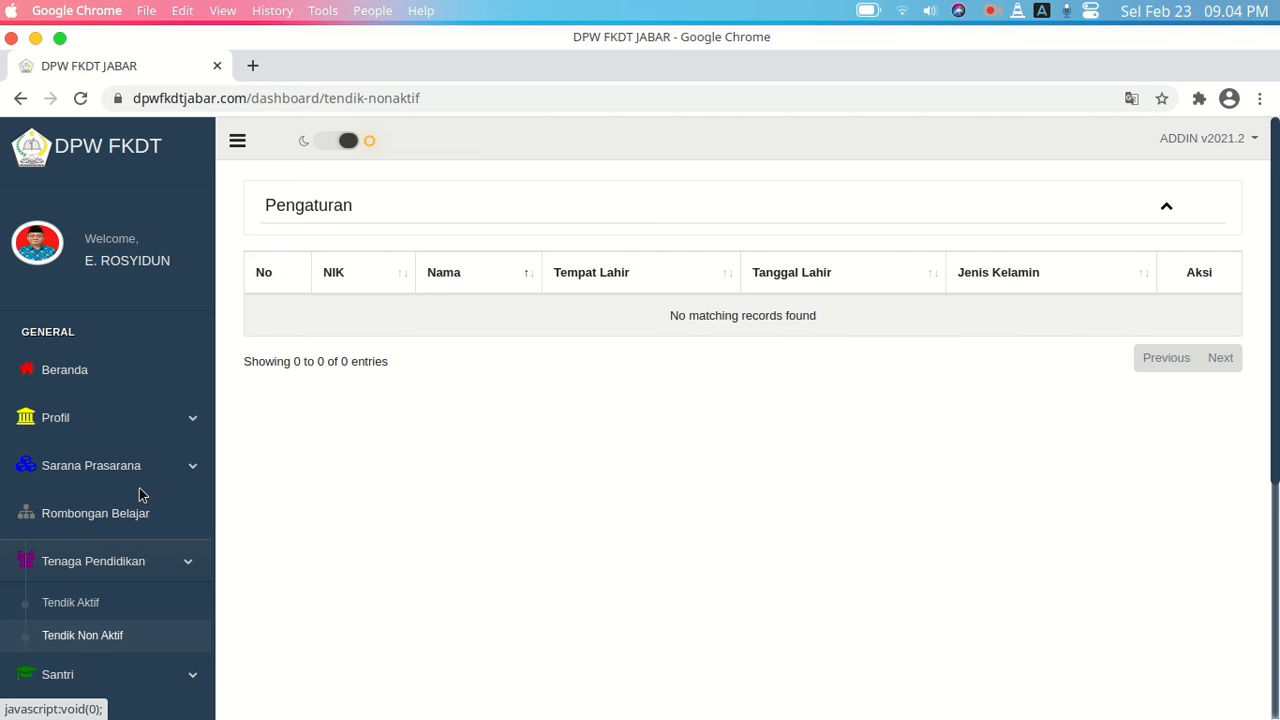
scroll(140, 491, down, 2)
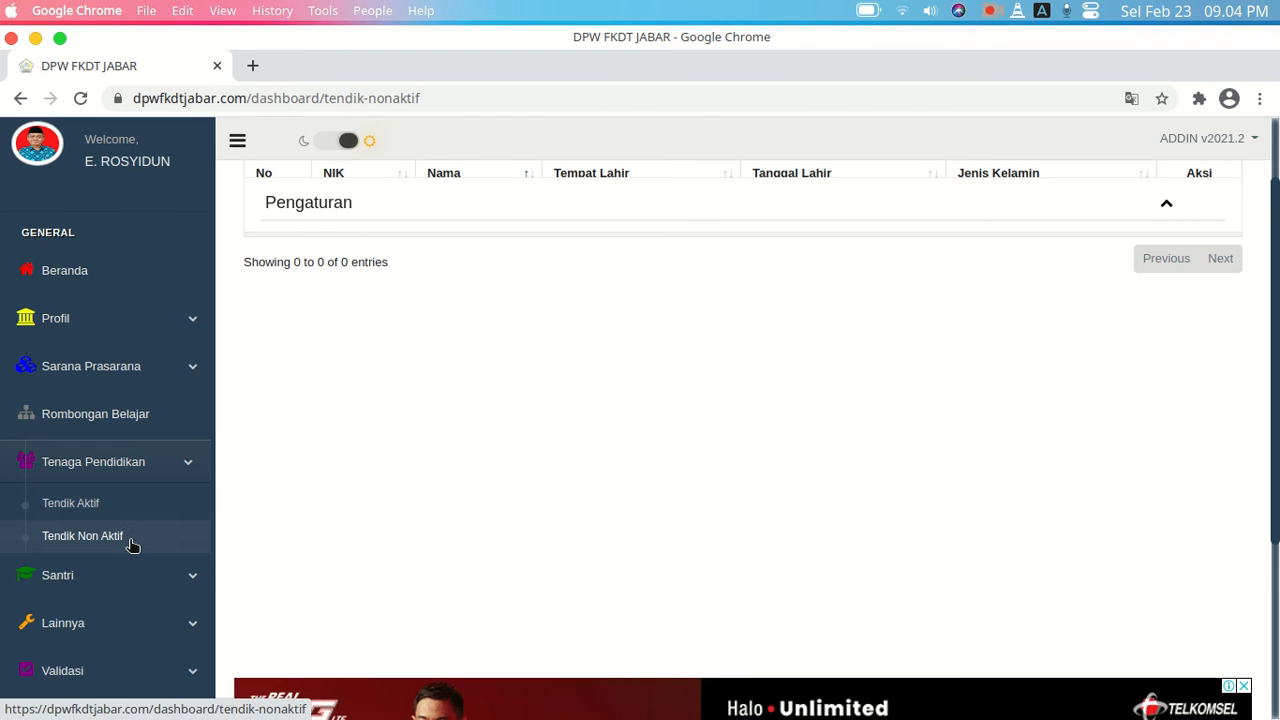
scroll(770, 310, up, 2)
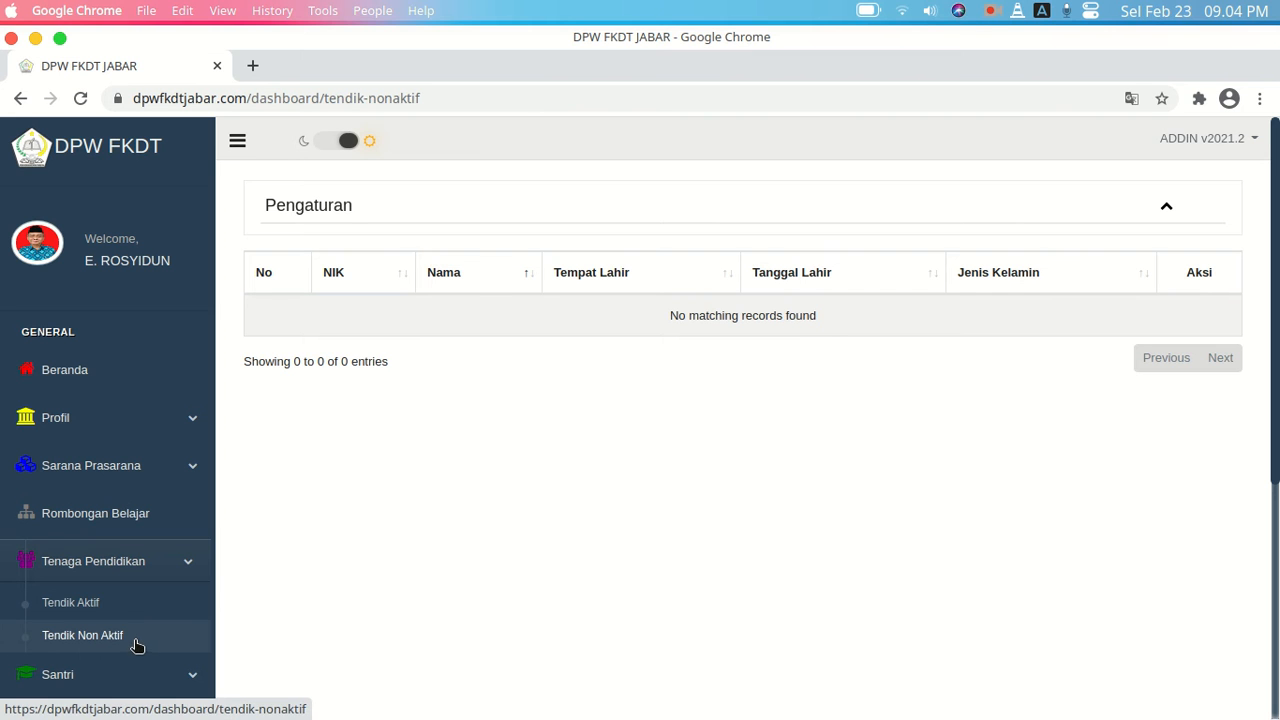
Open the Santri Pra Madin page under Santri and examine the listed student records and their columns
scroll(921, 573, down, 1)
scroll(920, 571, down, 4)
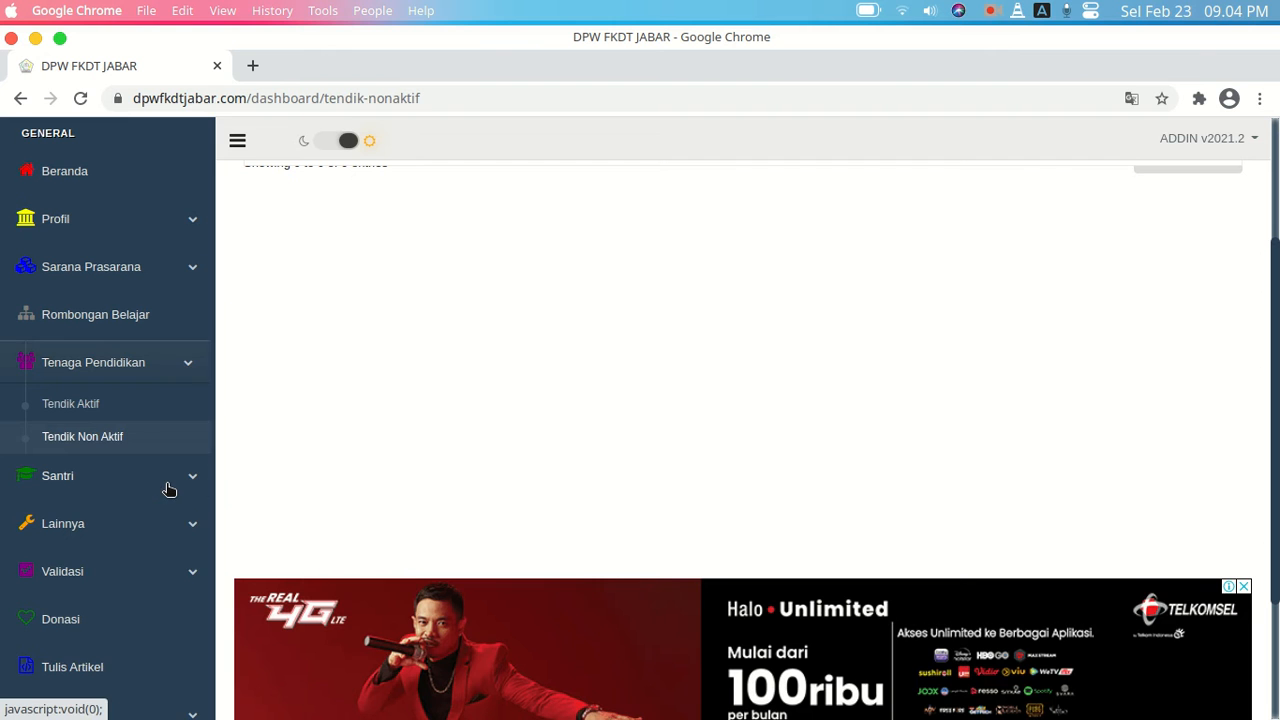
click(166, 489)
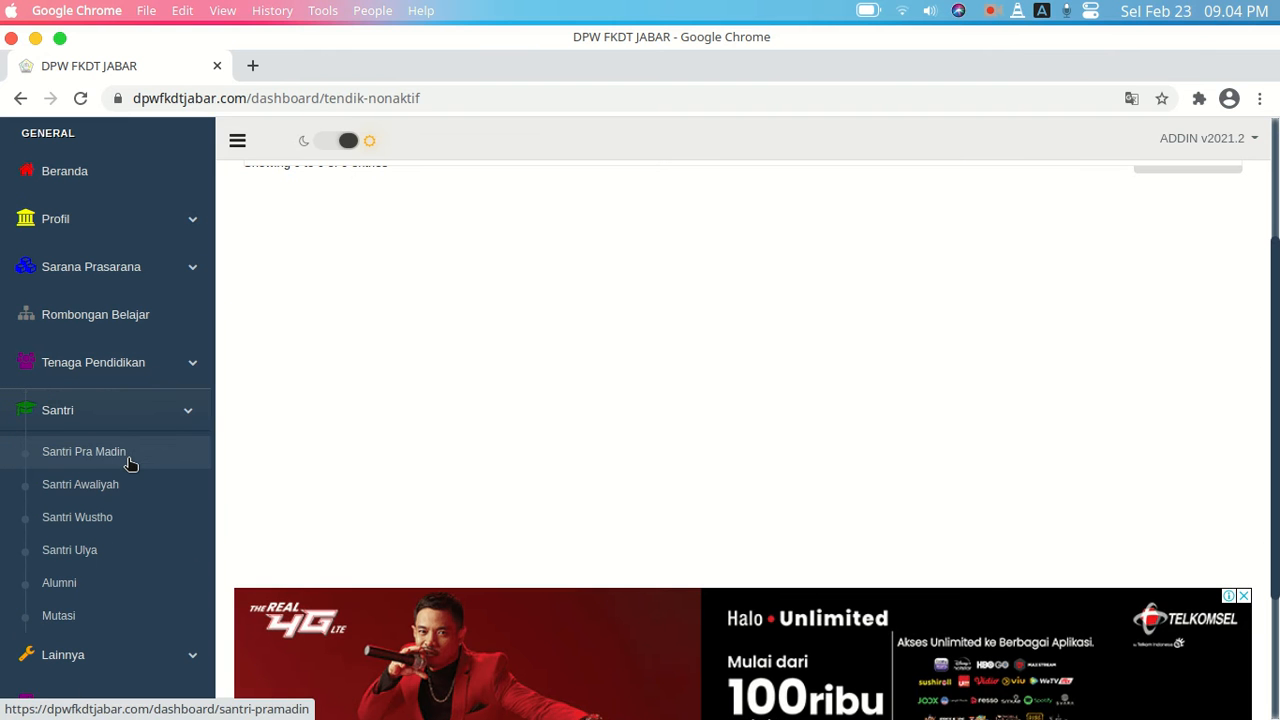
click(128, 459)
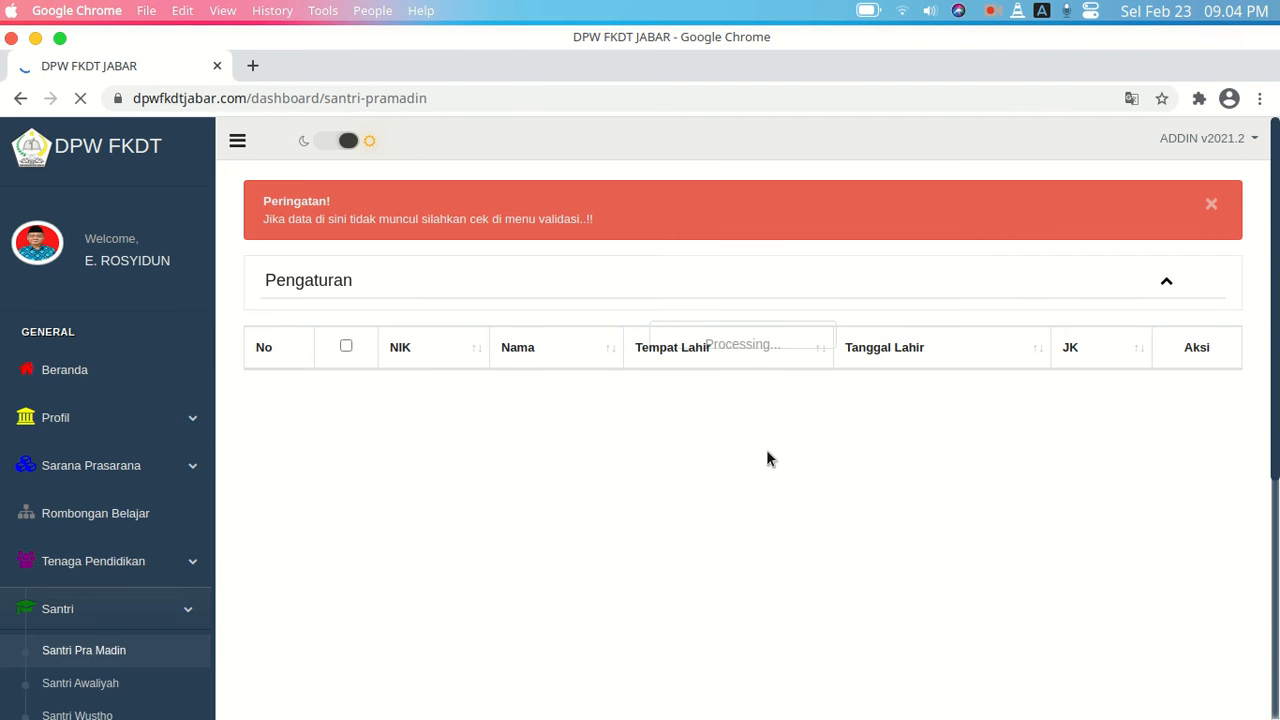
scroll(150, 600, down, 2)
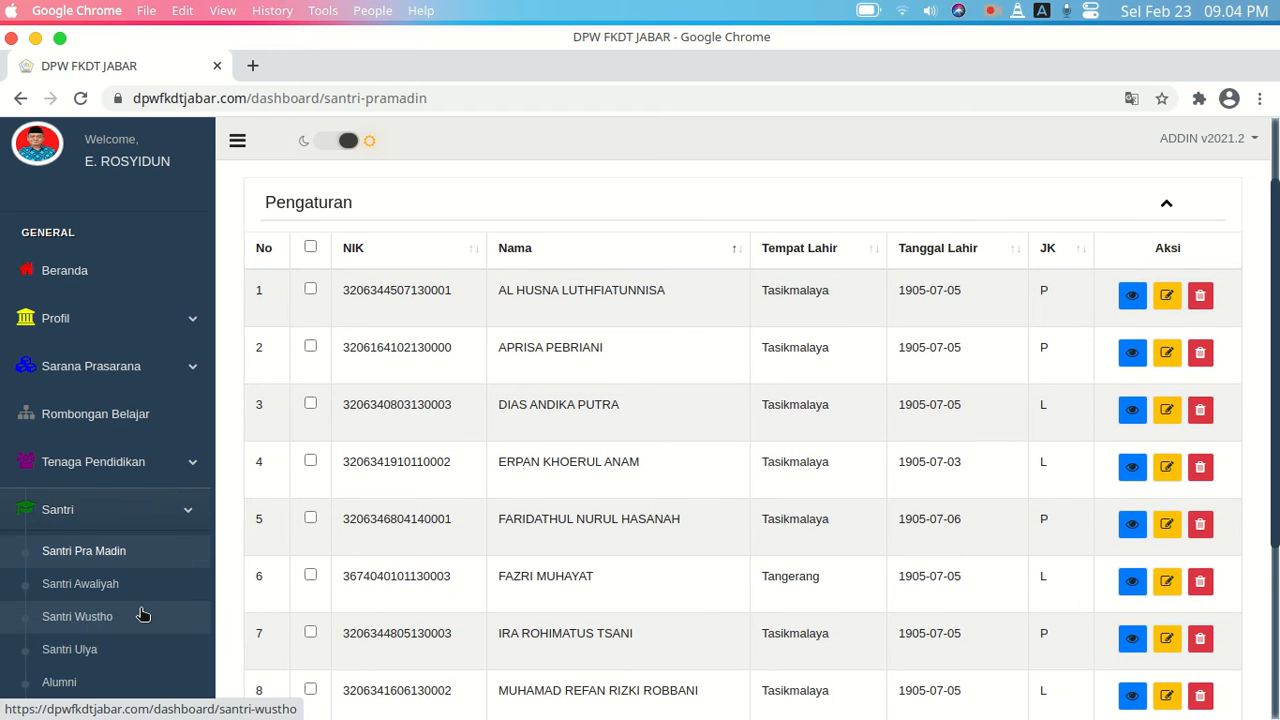
scroll(145, 615, down, 1)
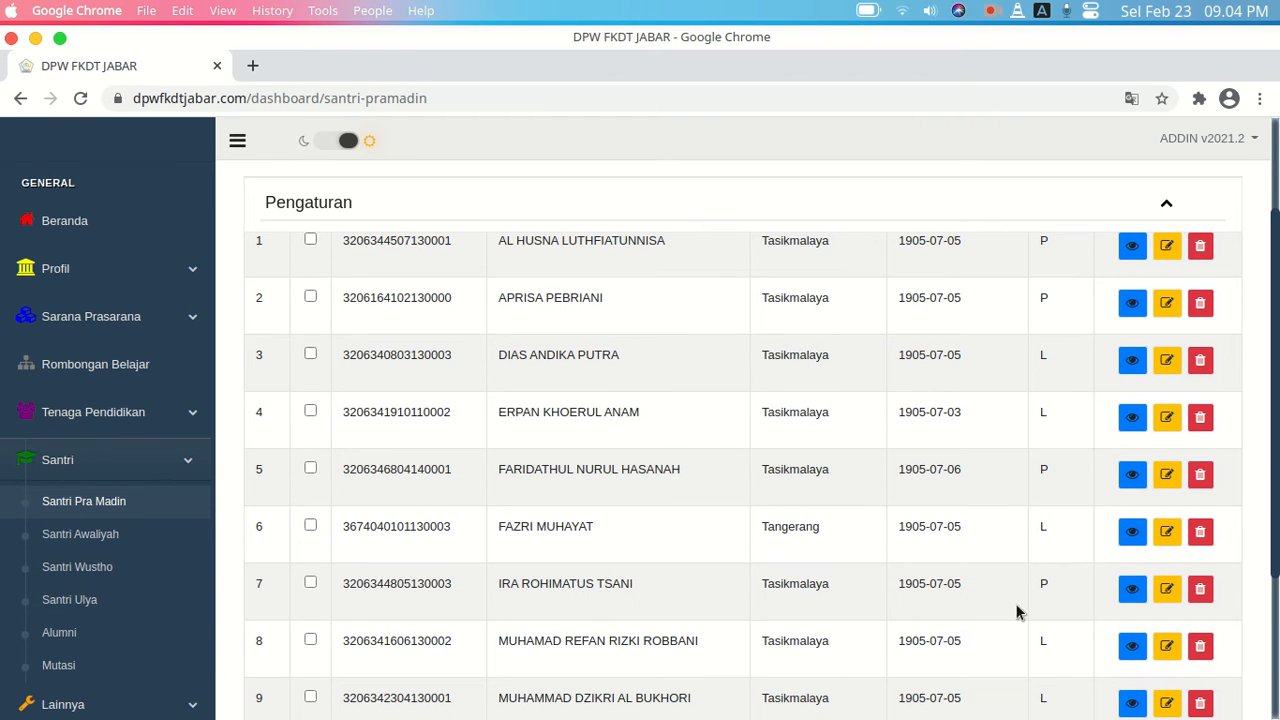
scroll(944, 577, up, 1)
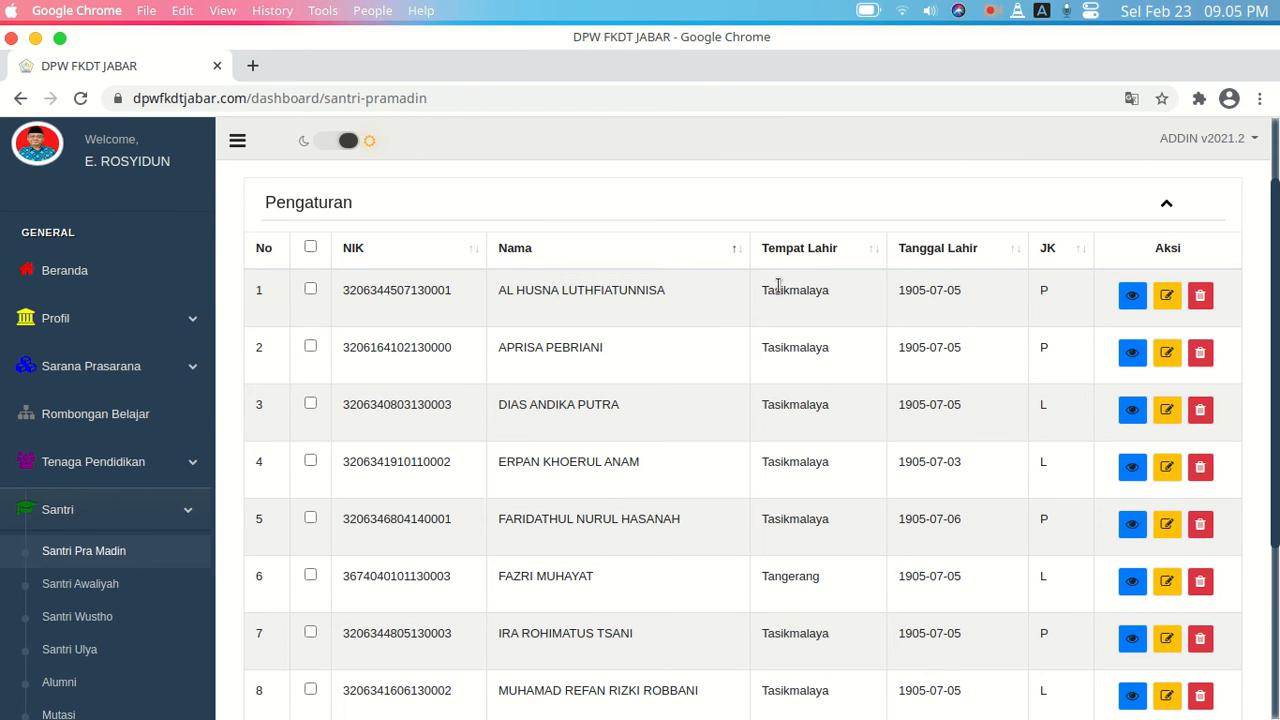
scroll(1078, 345, down, 2)
scroll(1078, 345, up, 2)
scroll(420, 309, down, 2)
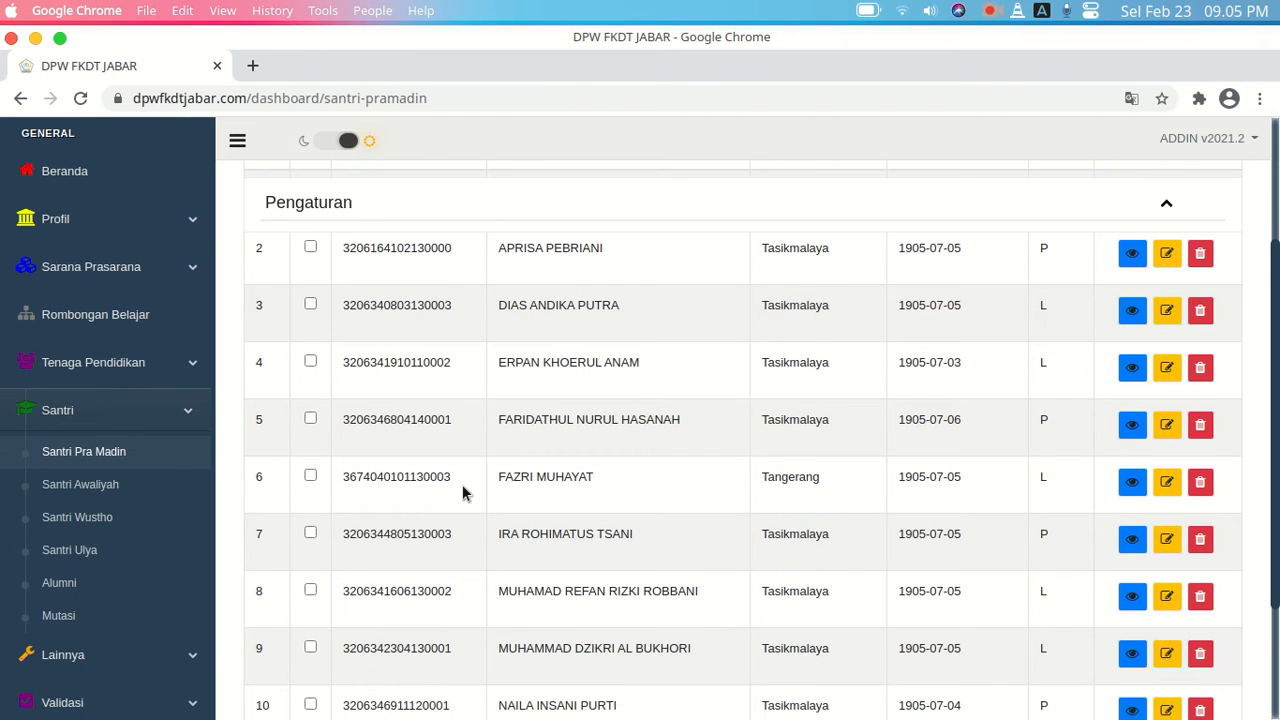
scroll(462, 484, down, 2)
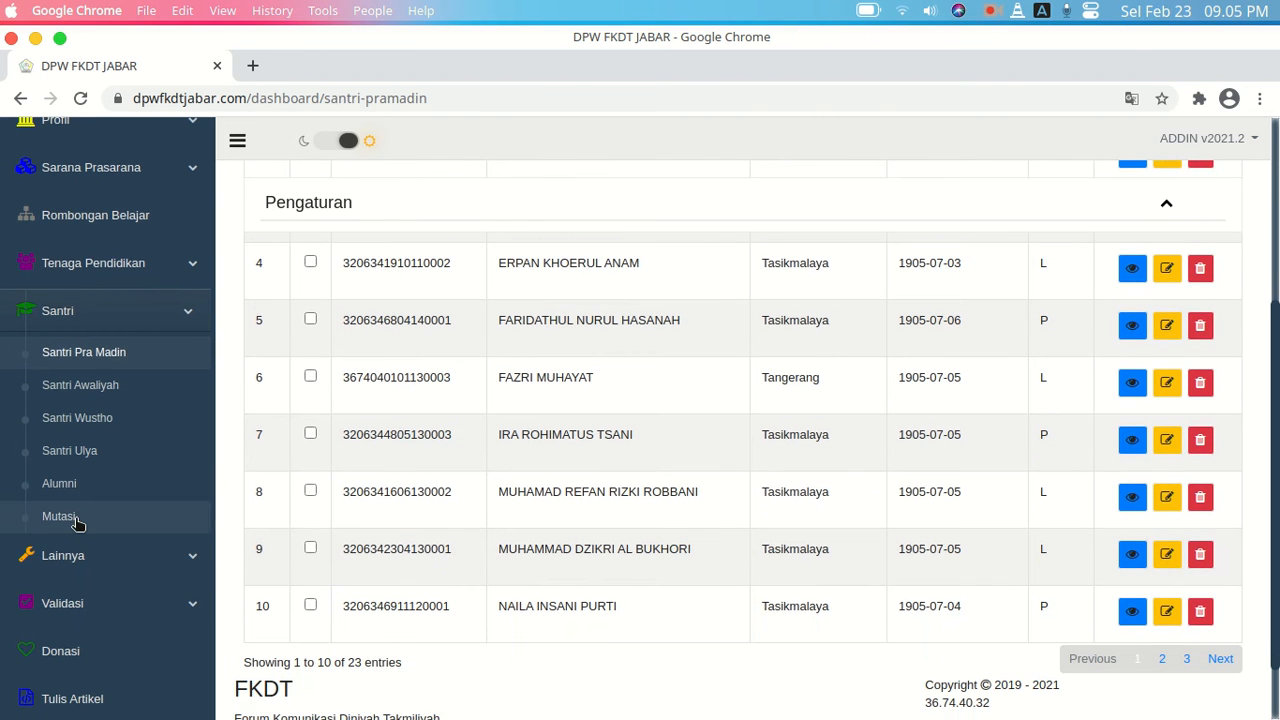
Open the Mutasi page under Santri and check its content
click(77, 520)
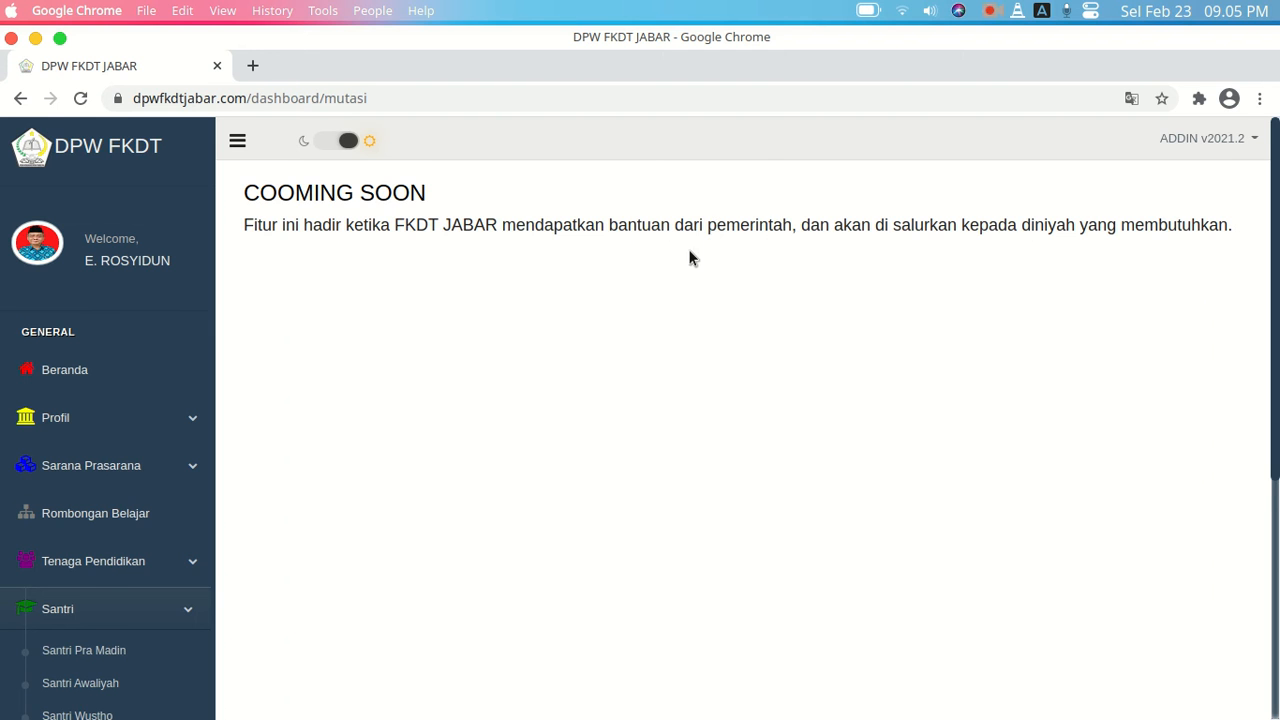
scroll(688, 257, down, 1)
scroll(188, 450, down, 2)
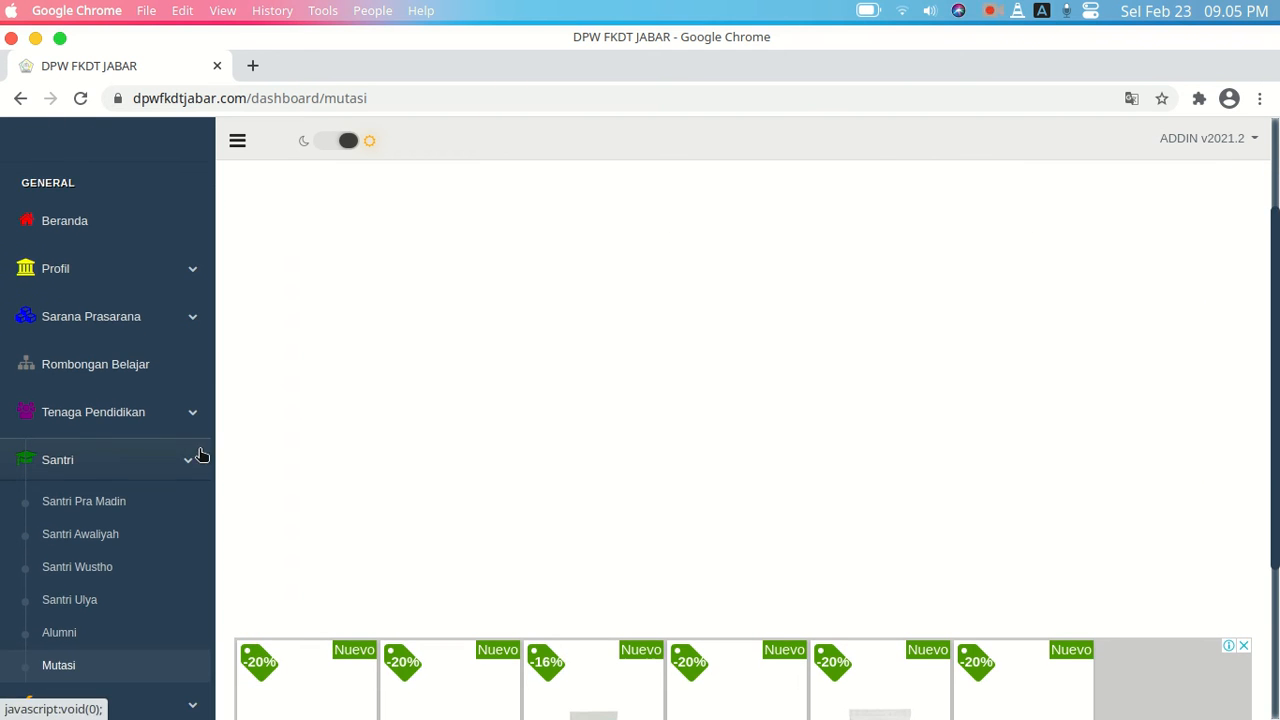
Open the Panduan page under Lainnya and look through its data-entry video guide sections
scroll(197, 463, down, 5)
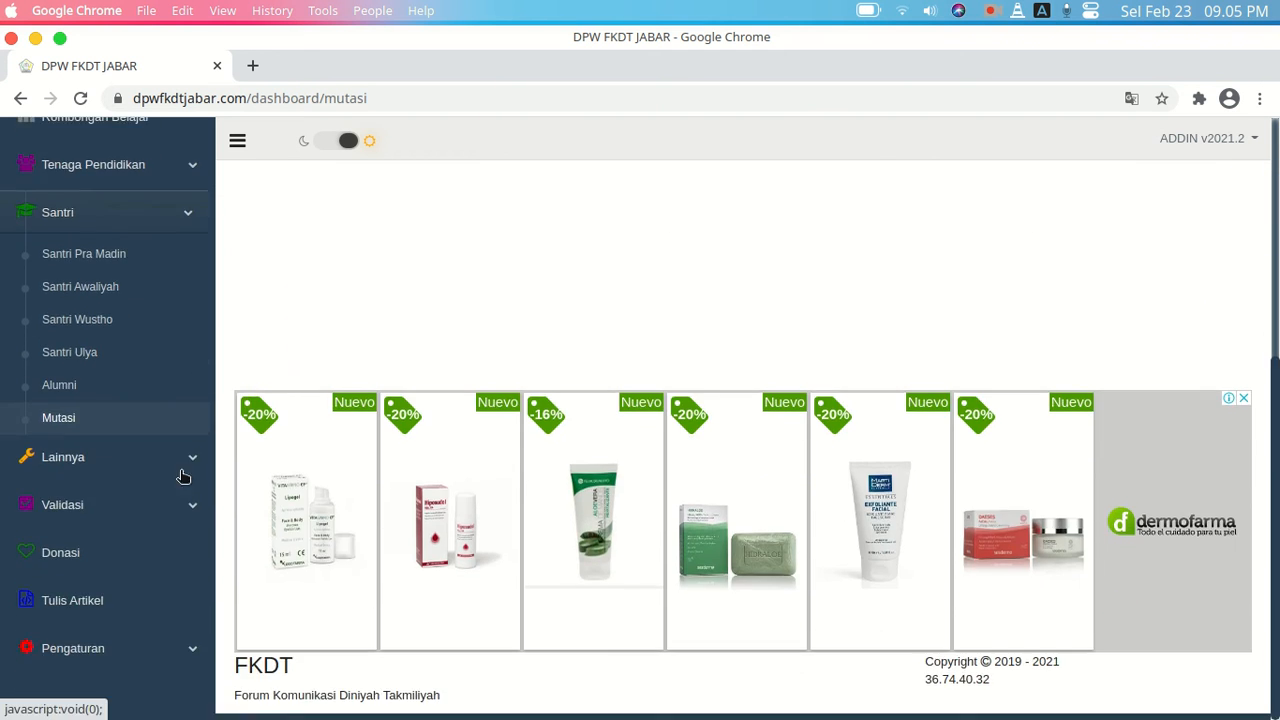
click(183, 457)
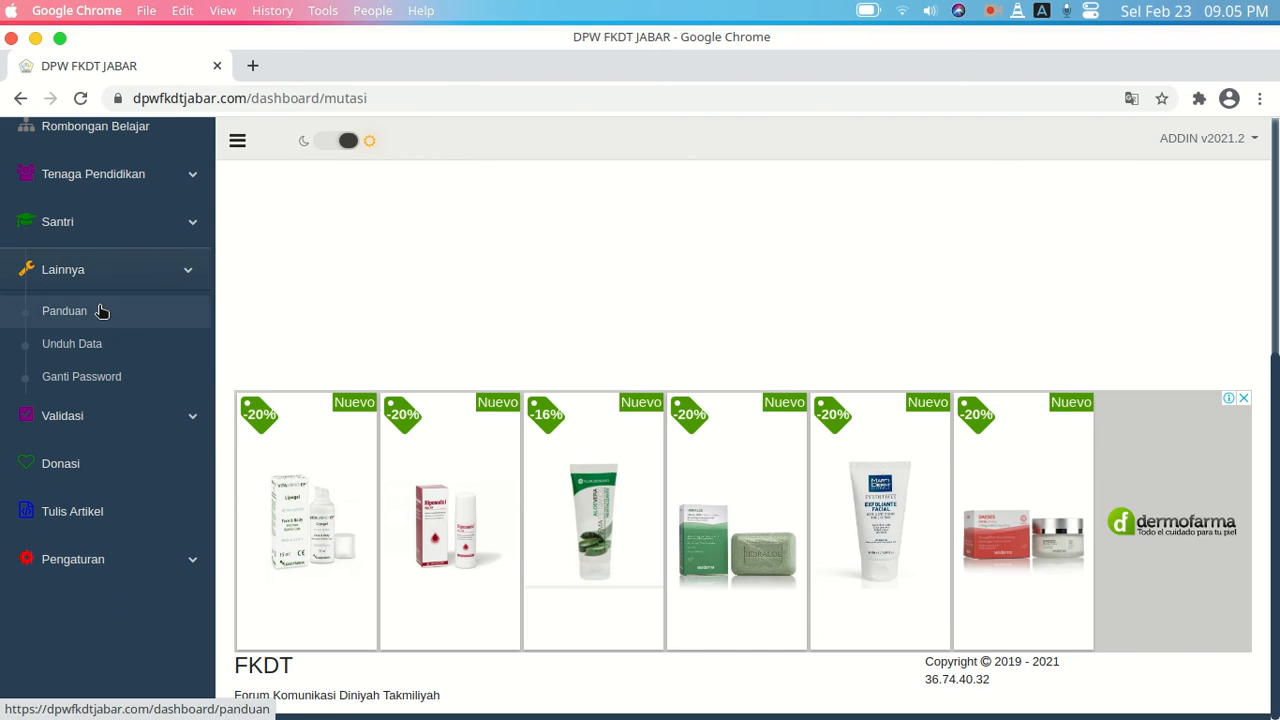
click(80, 318)
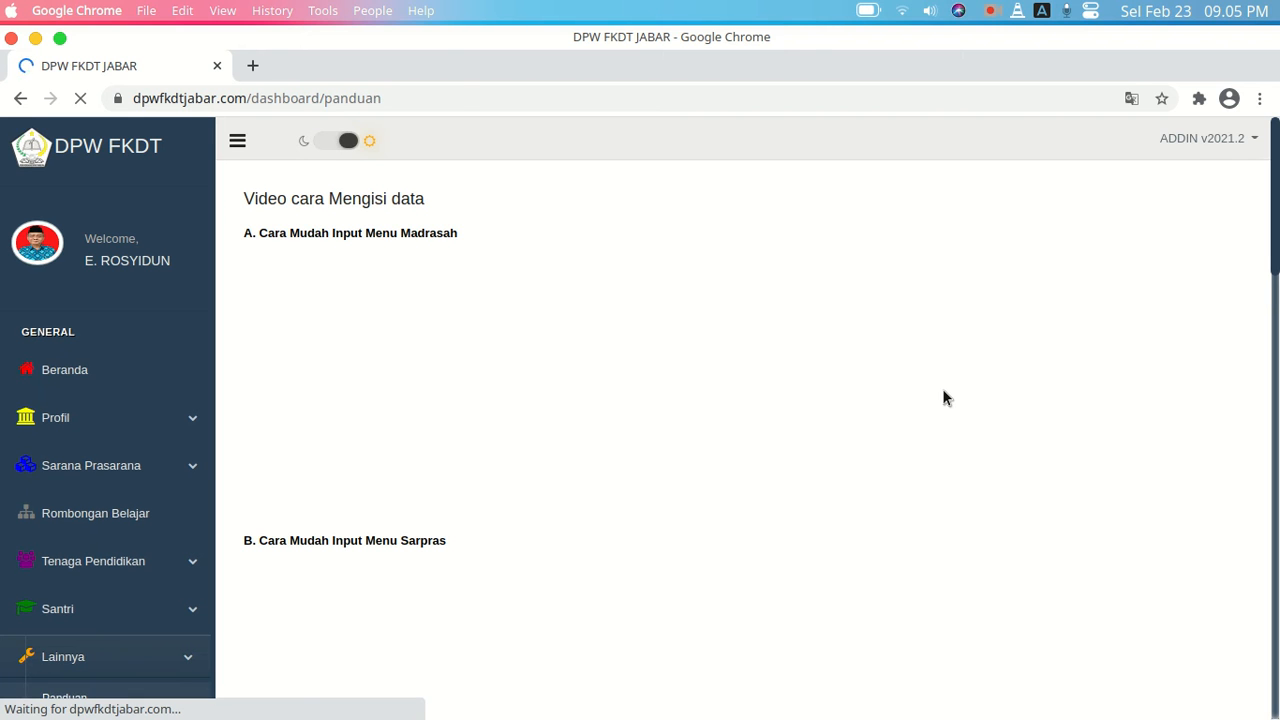
scroll(980, 400, down, 1)
scroll(571, 426, down, 5)
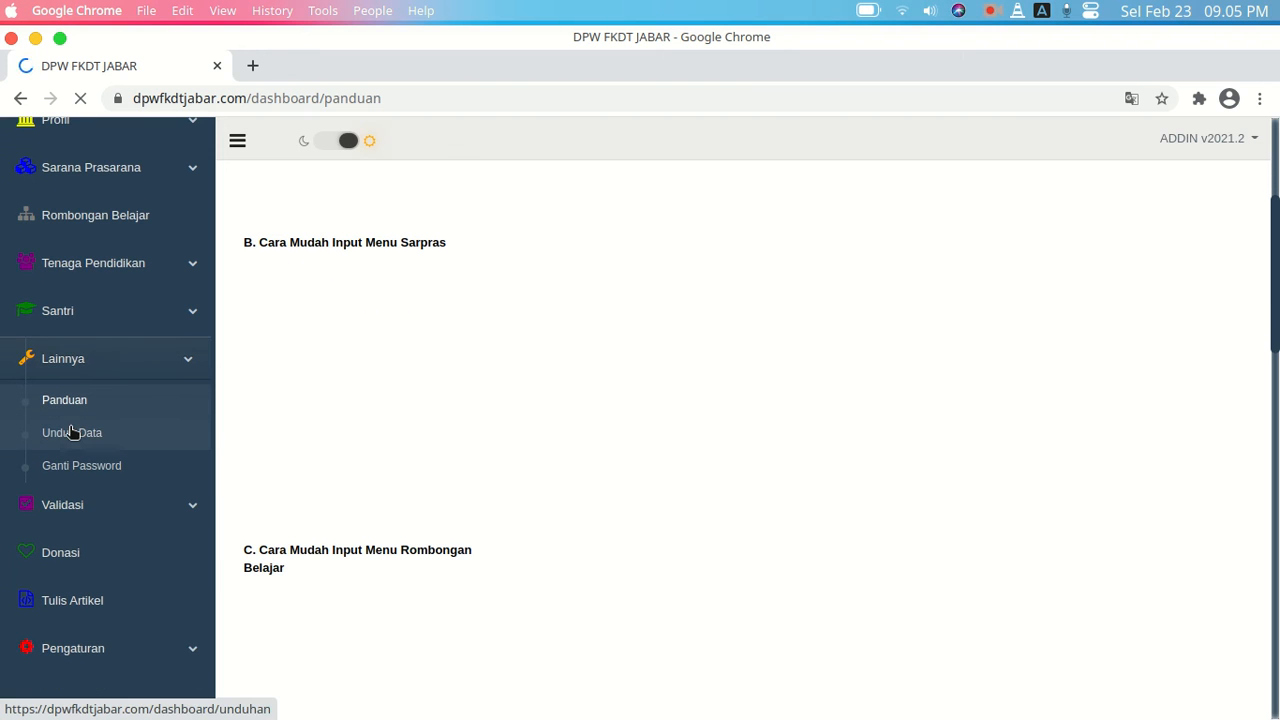
Open the Unduh Data page under Lainnya and set the filter to Madrasah with Data tidak valid as the data detail
click(76, 433)
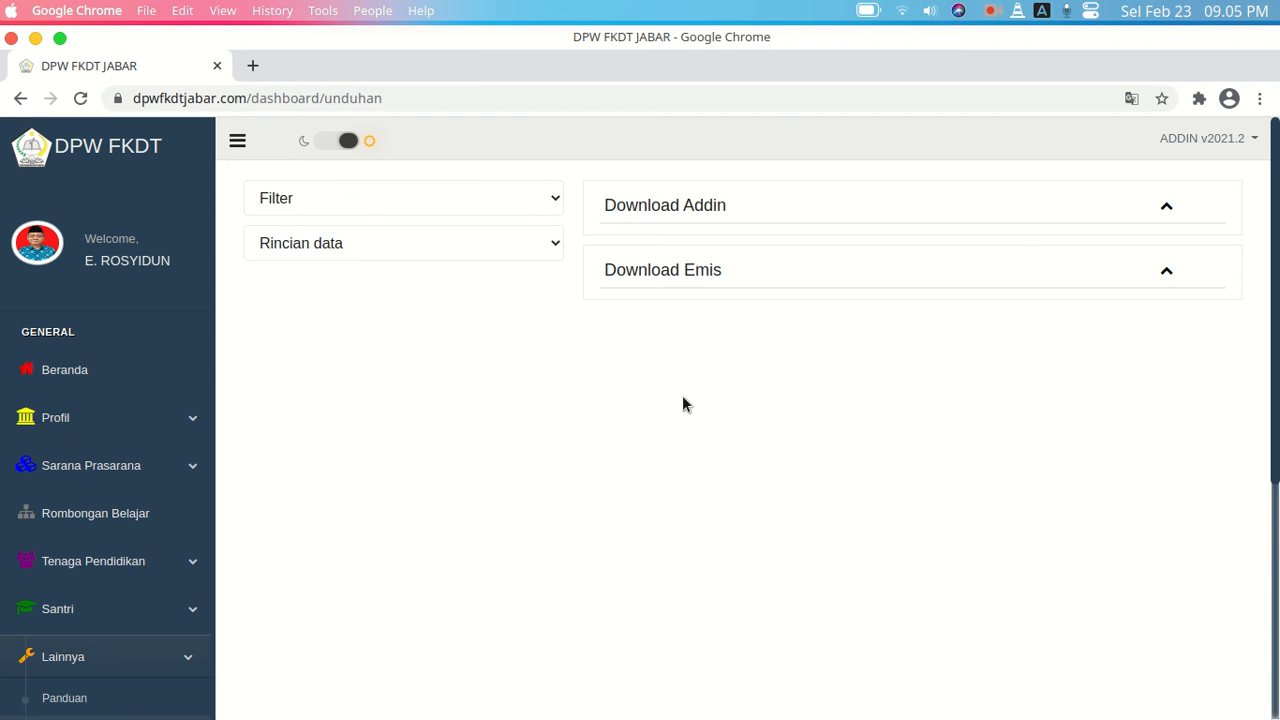
click(549, 205)
click(450, 243)
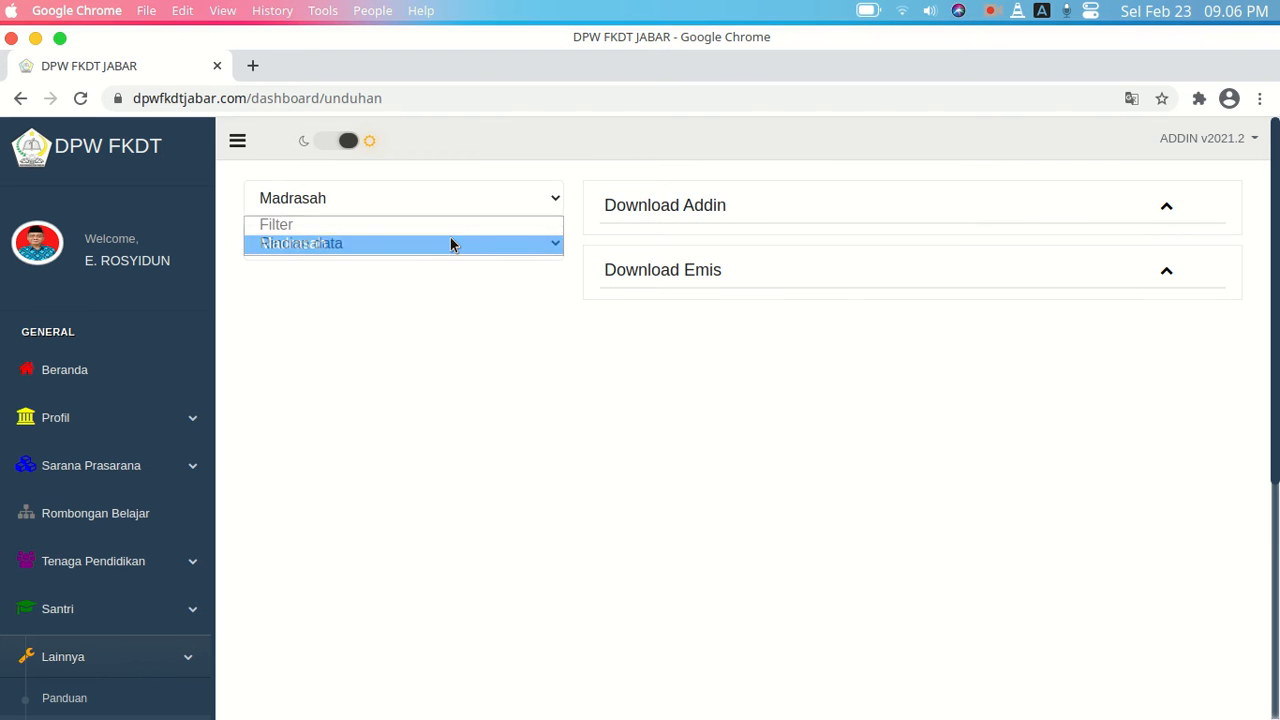
click(449, 243)
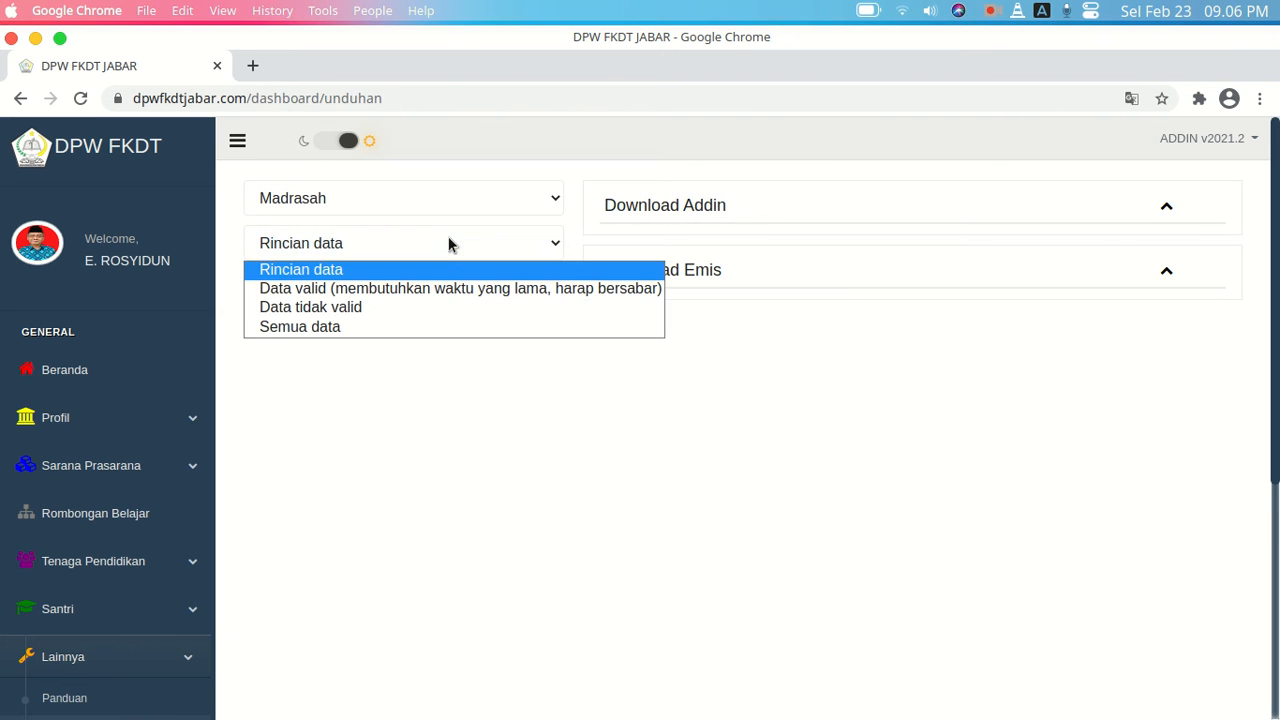
click(368, 307)
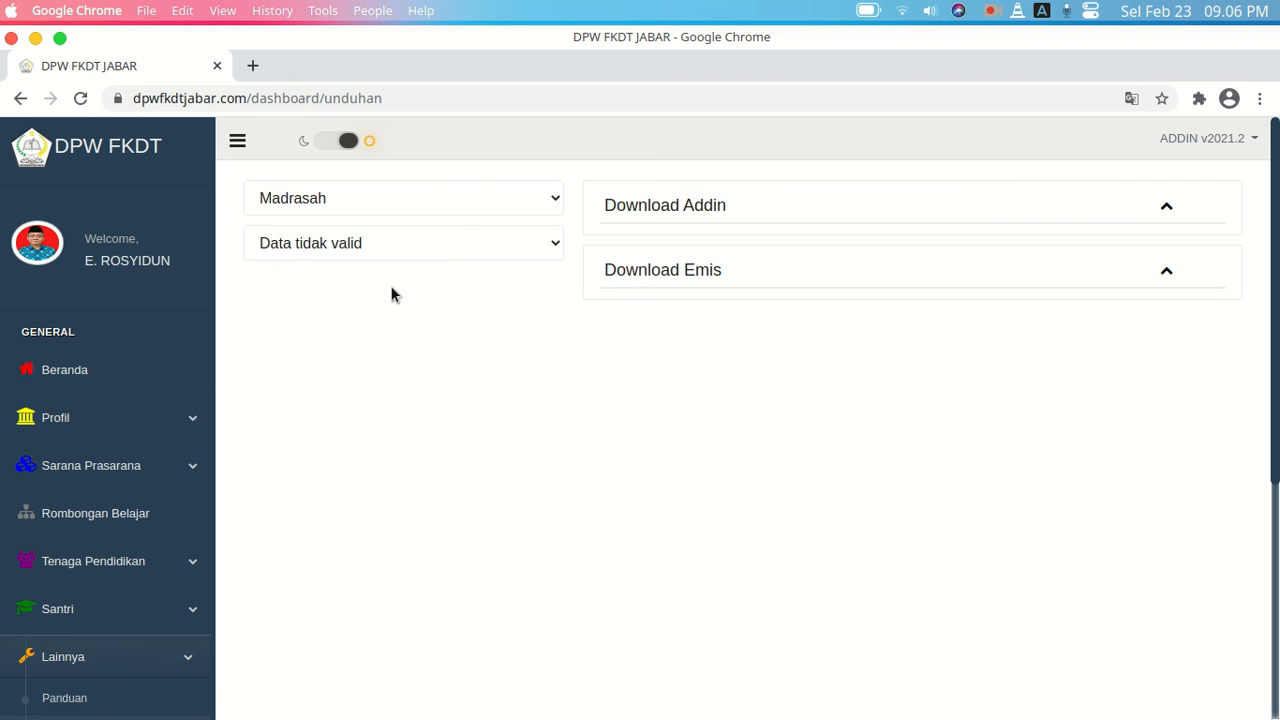
Expand the Download Addin options and download the Santri data
click(1166, 206)
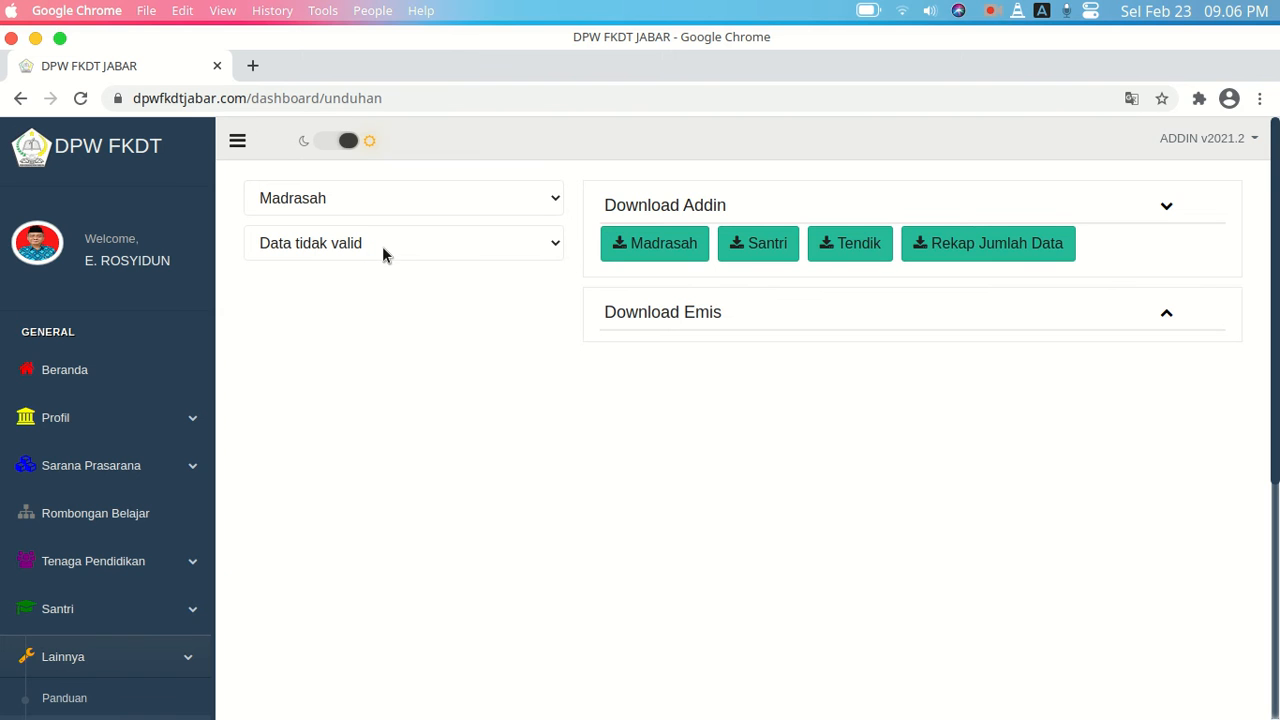
click(773, 245)
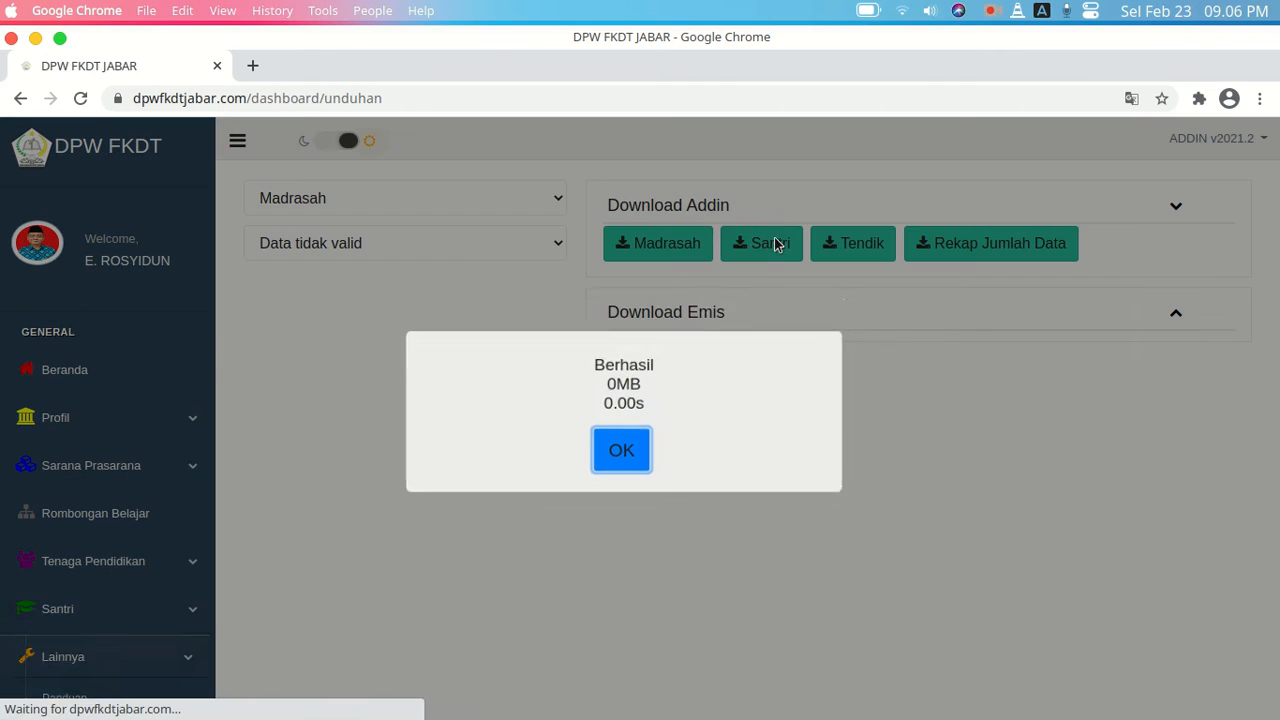
Close the Santri download confirmation and download the Tendik data under Download Addin
click(620, 420)
click(853, 247)
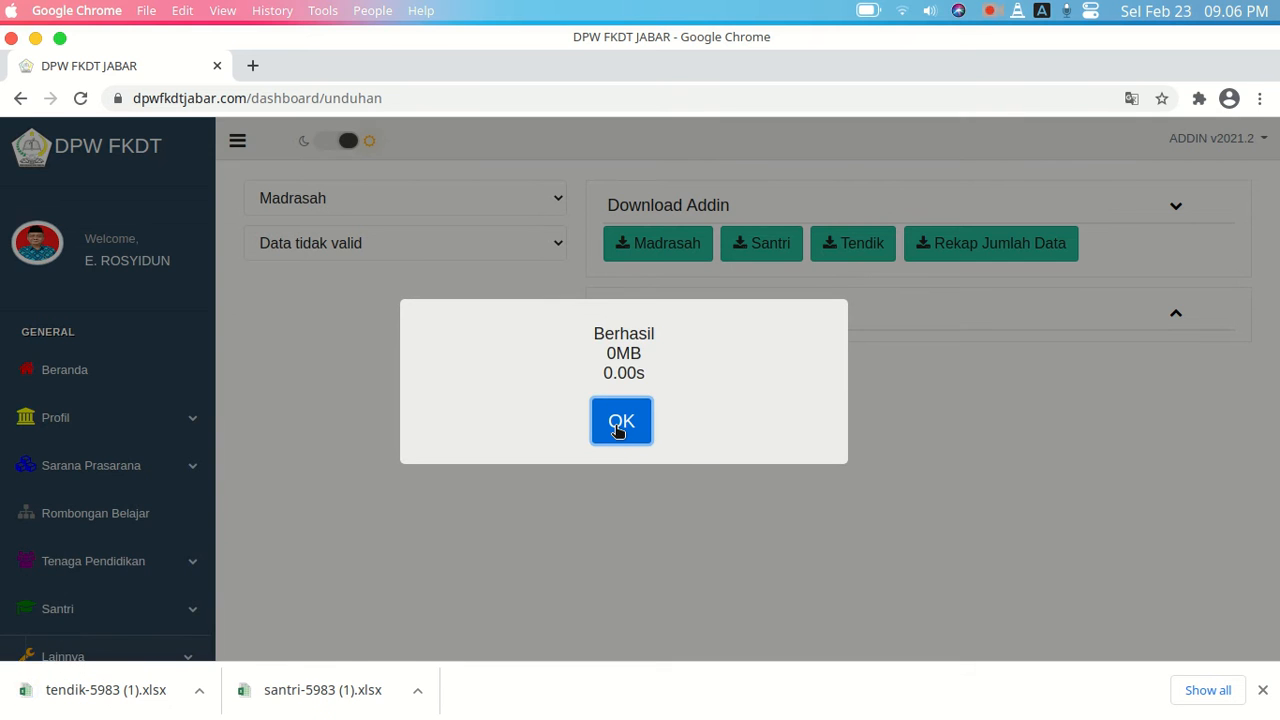
click(617, 424)
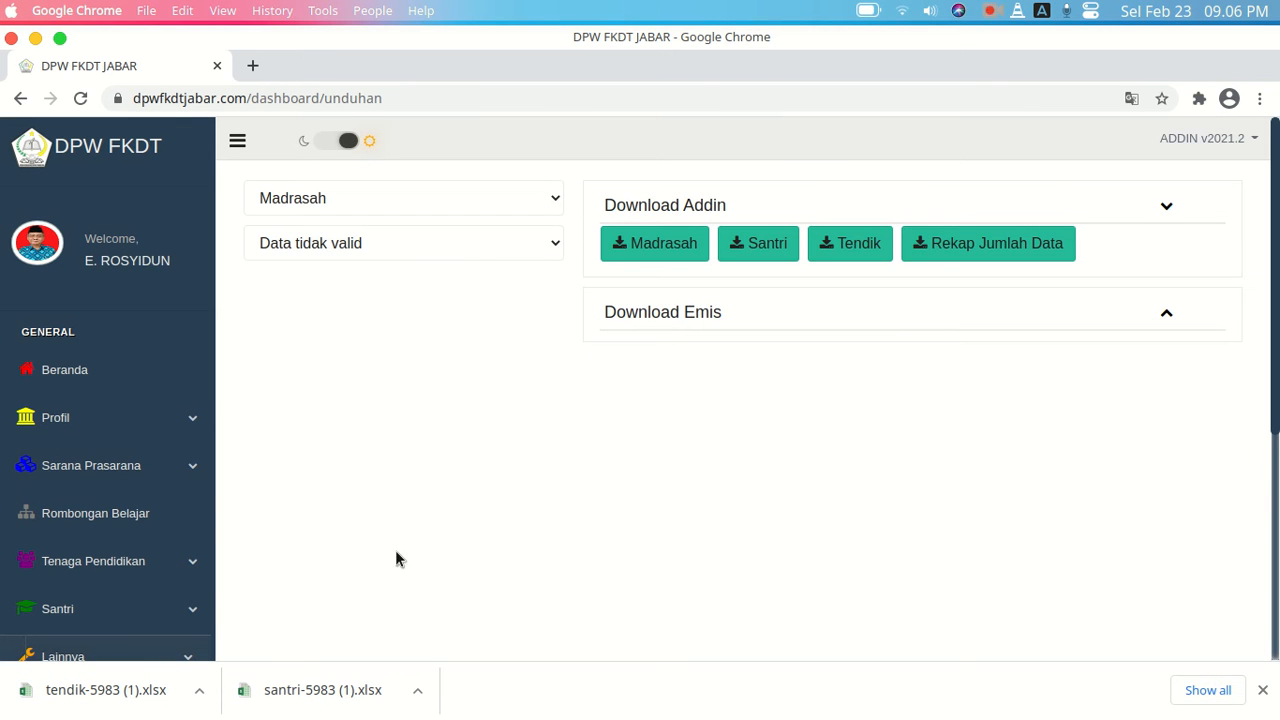
Open the downloaded tendik-5983 (1).xlsx from its folder, check its rows for invalid staff data and close it
click(199, 691)
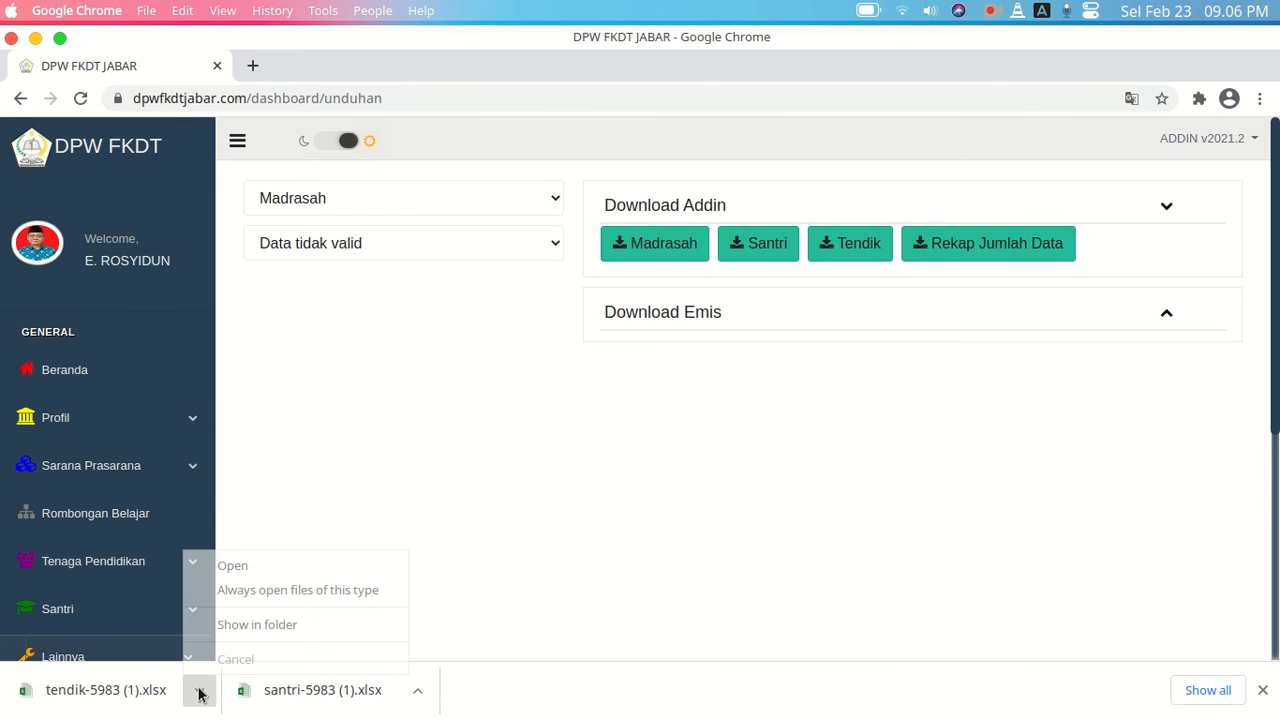
click(275, 625)
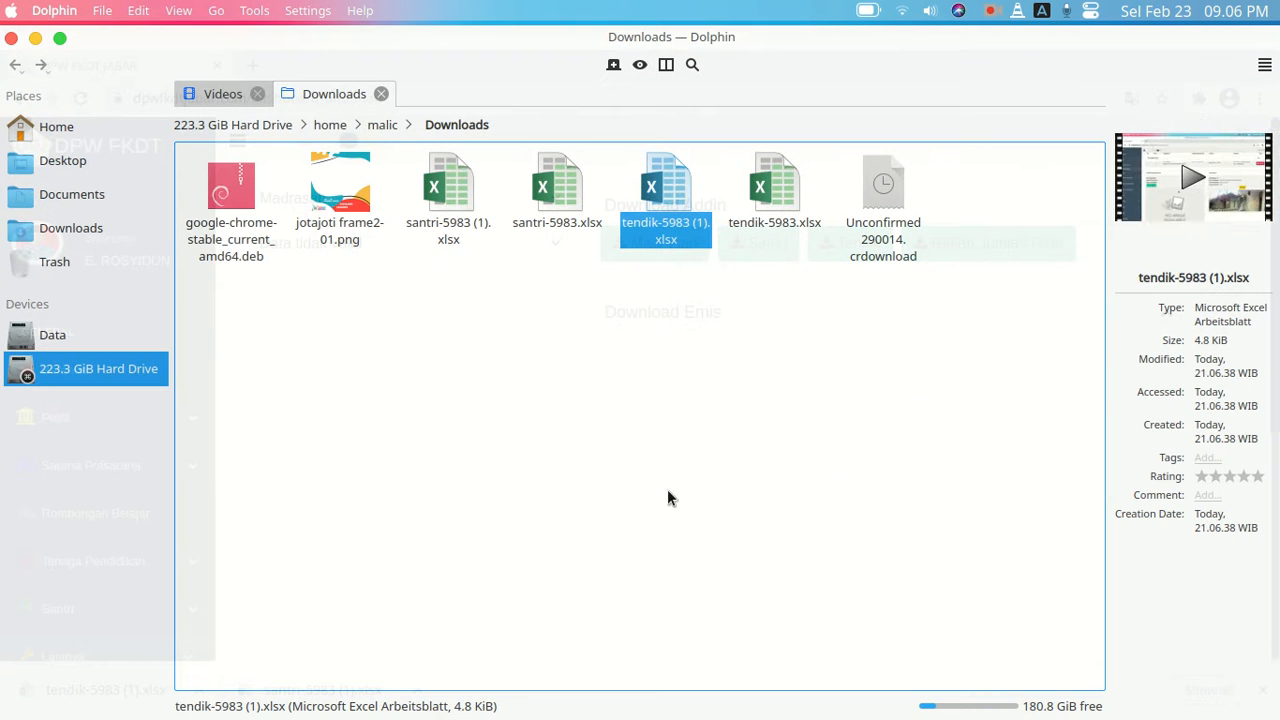
double_click(668, 197)
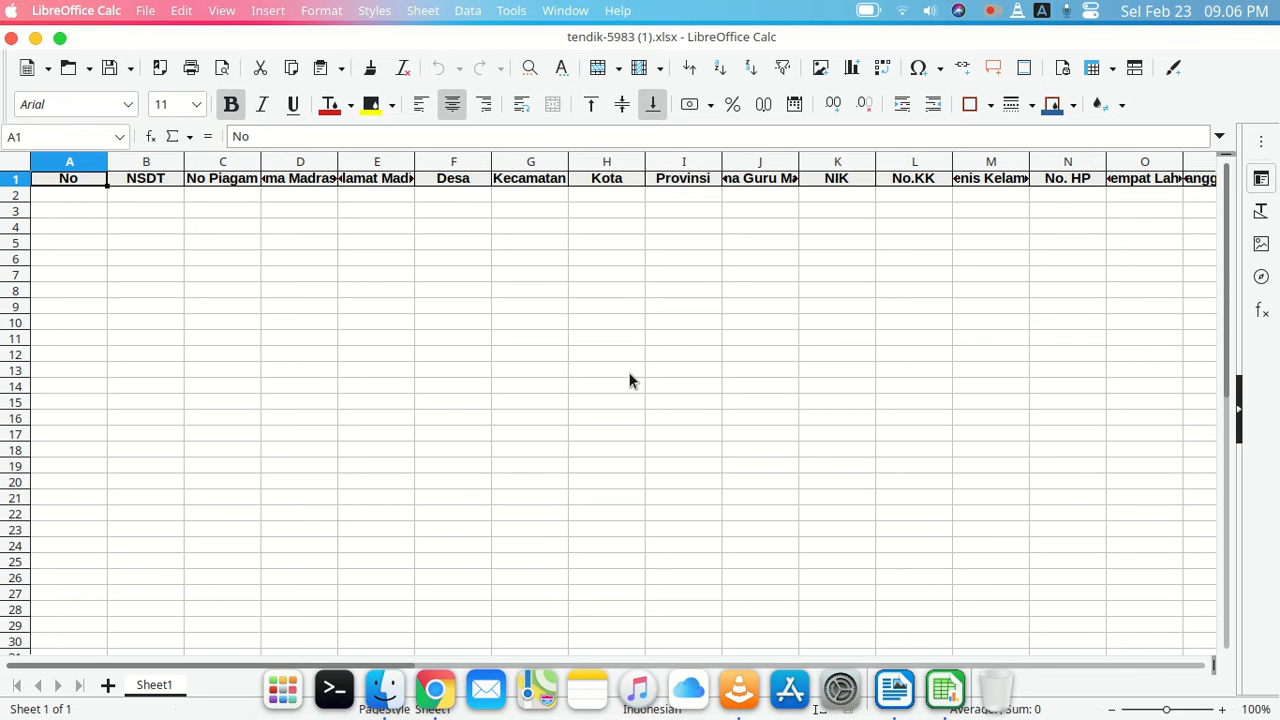
click(379, 244)
click(369, 211)
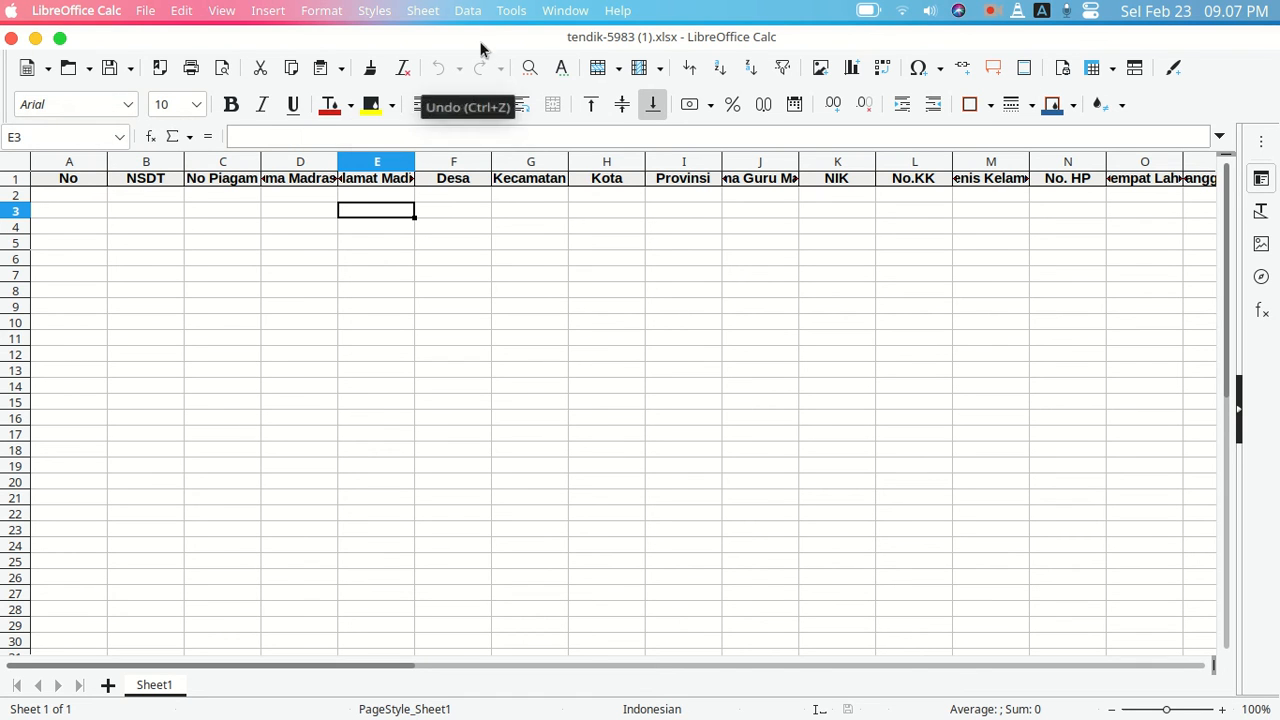
click(11, 38)
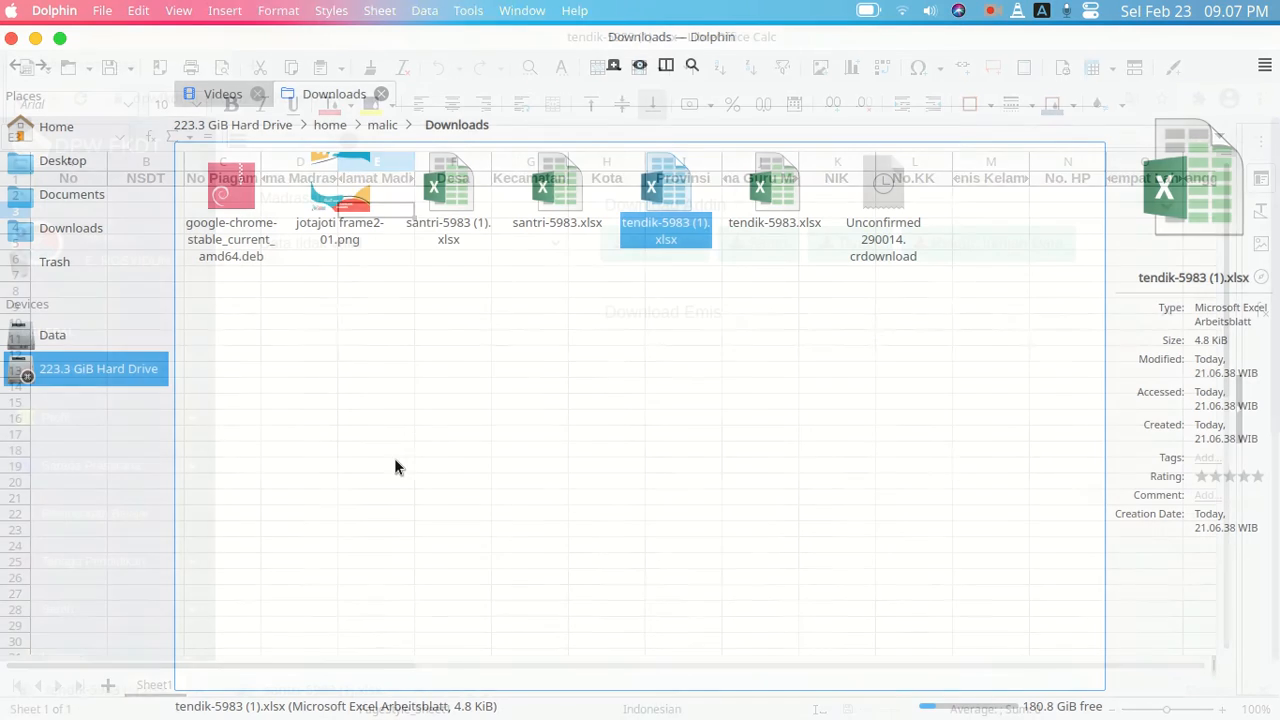
Open santri-5983 (1).xlsx, review the invalid student record's columns up to NIK, and close it to return to the dashboard
double_click(452, 205)
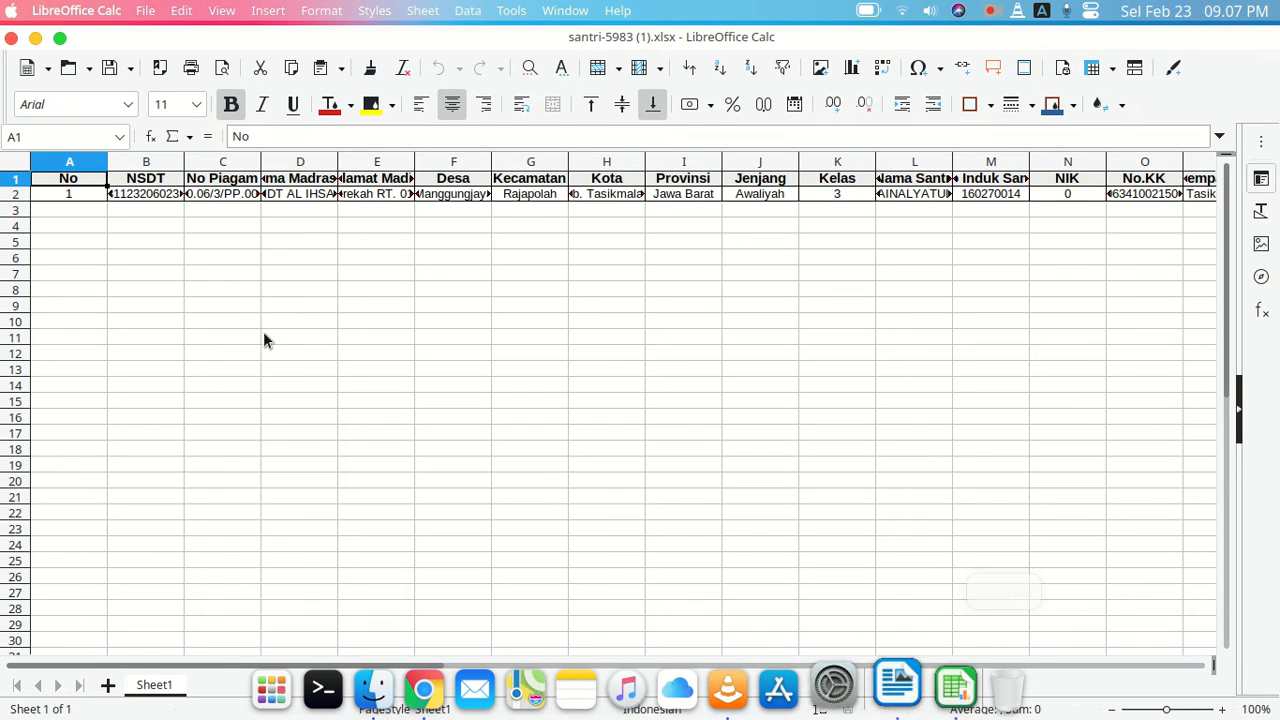
click(250, 260)
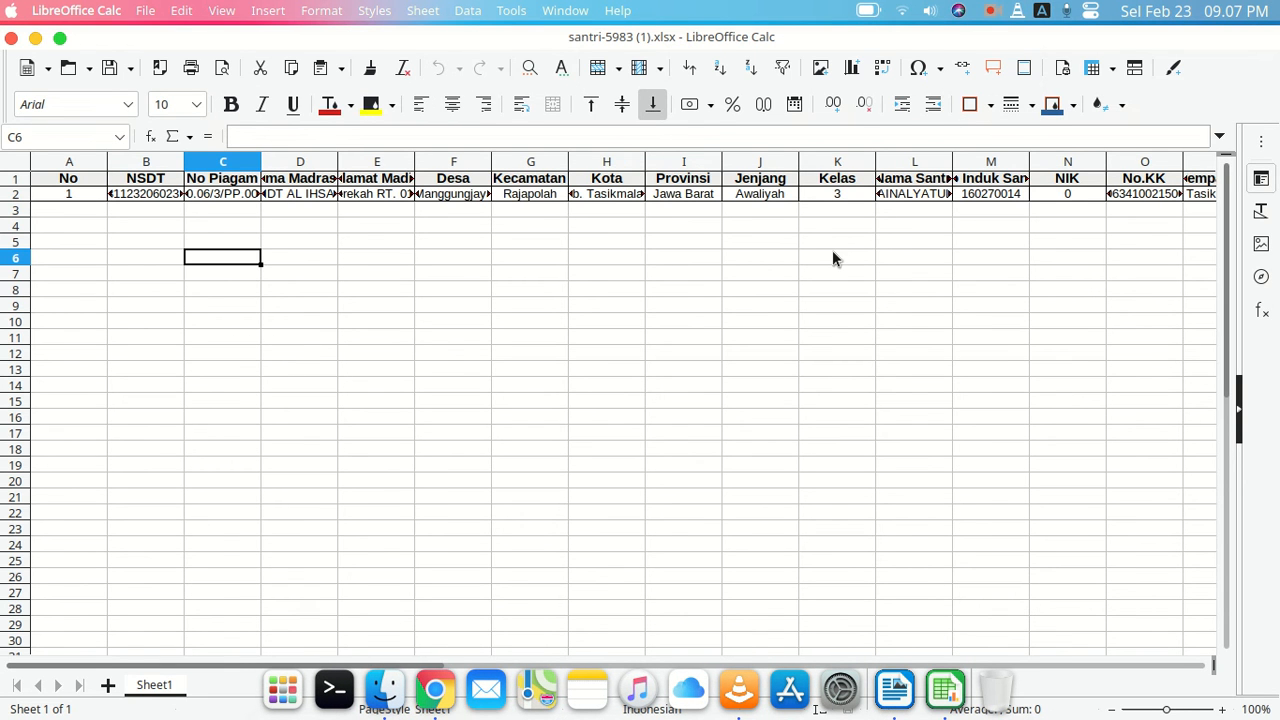
click(1090, 194)
click(1083, 212)
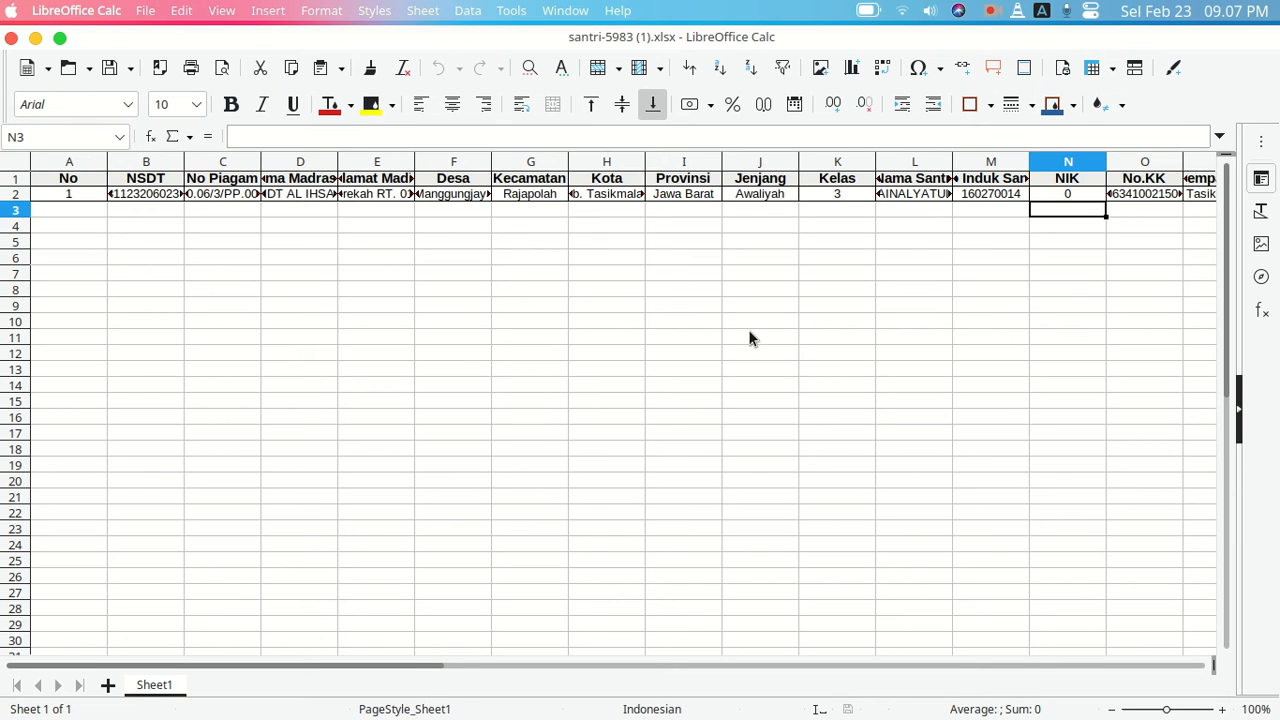
click(12, 39)
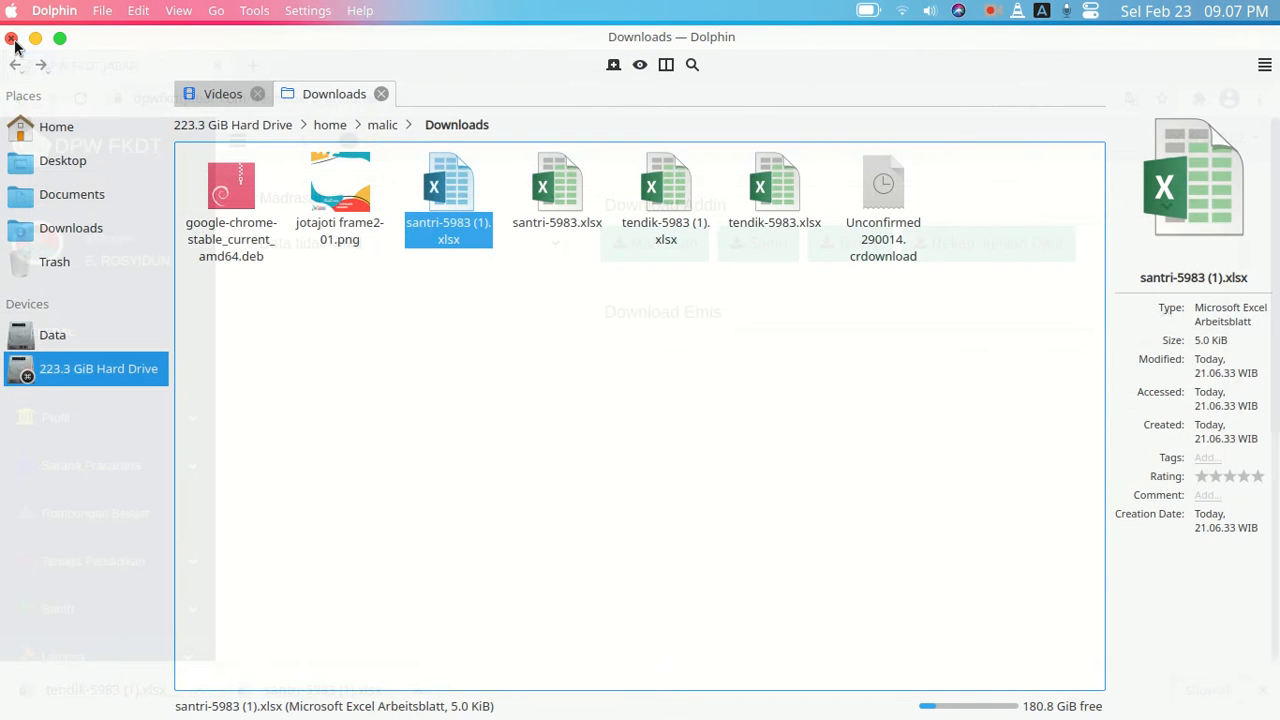
click(35, 38)
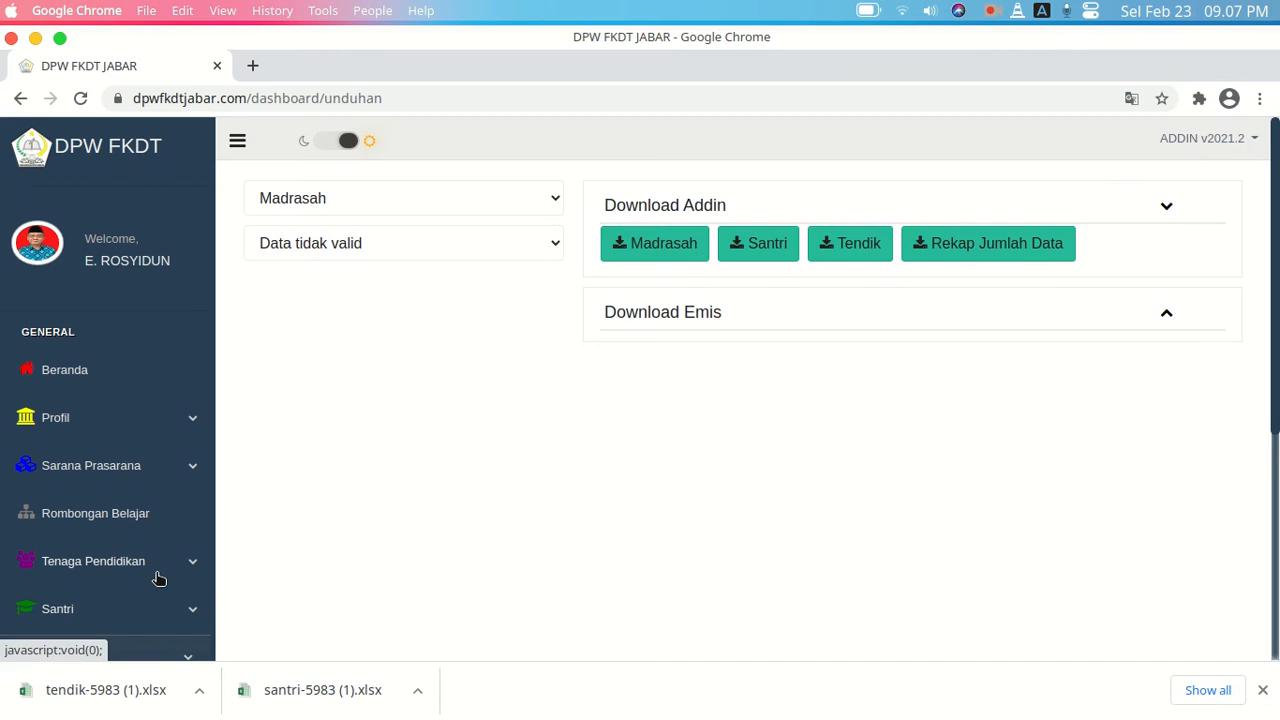
Download the Madrasah data, then try to download Rekap Jumlah Data and return to the Unduh Data page
scroll(160, 580, down, 1)
click(679, 204)
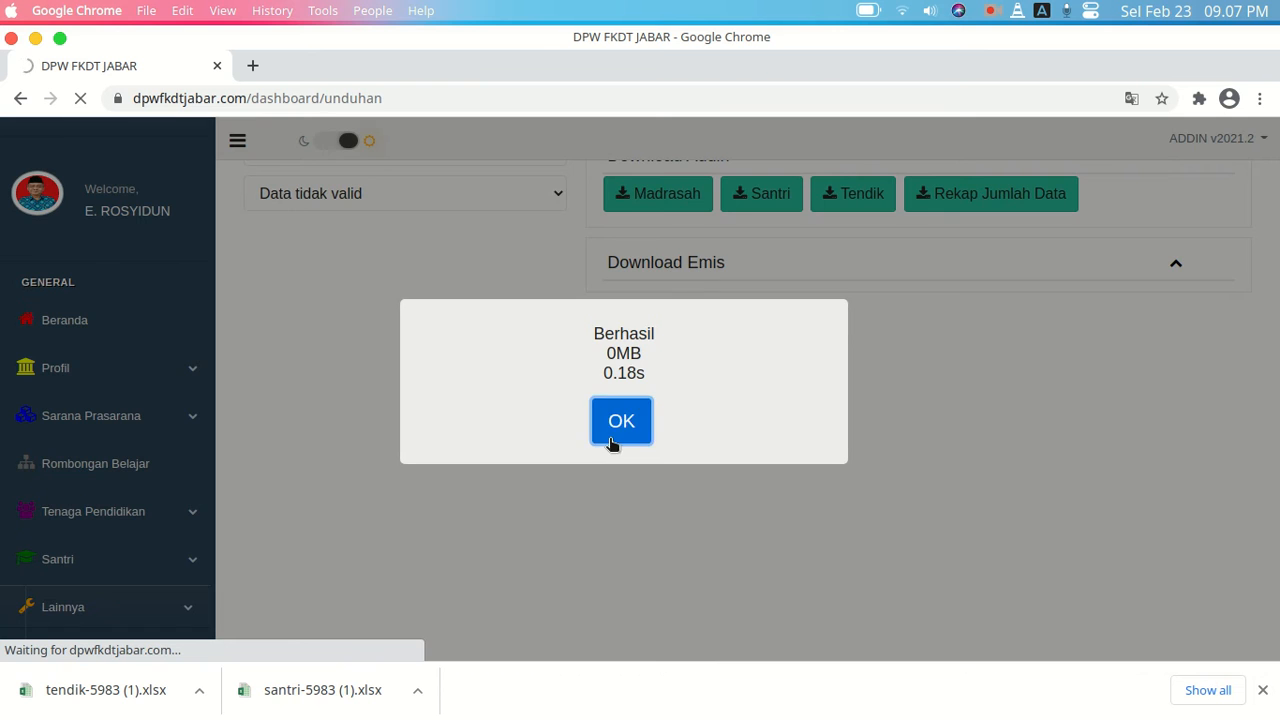
click(620, 425)
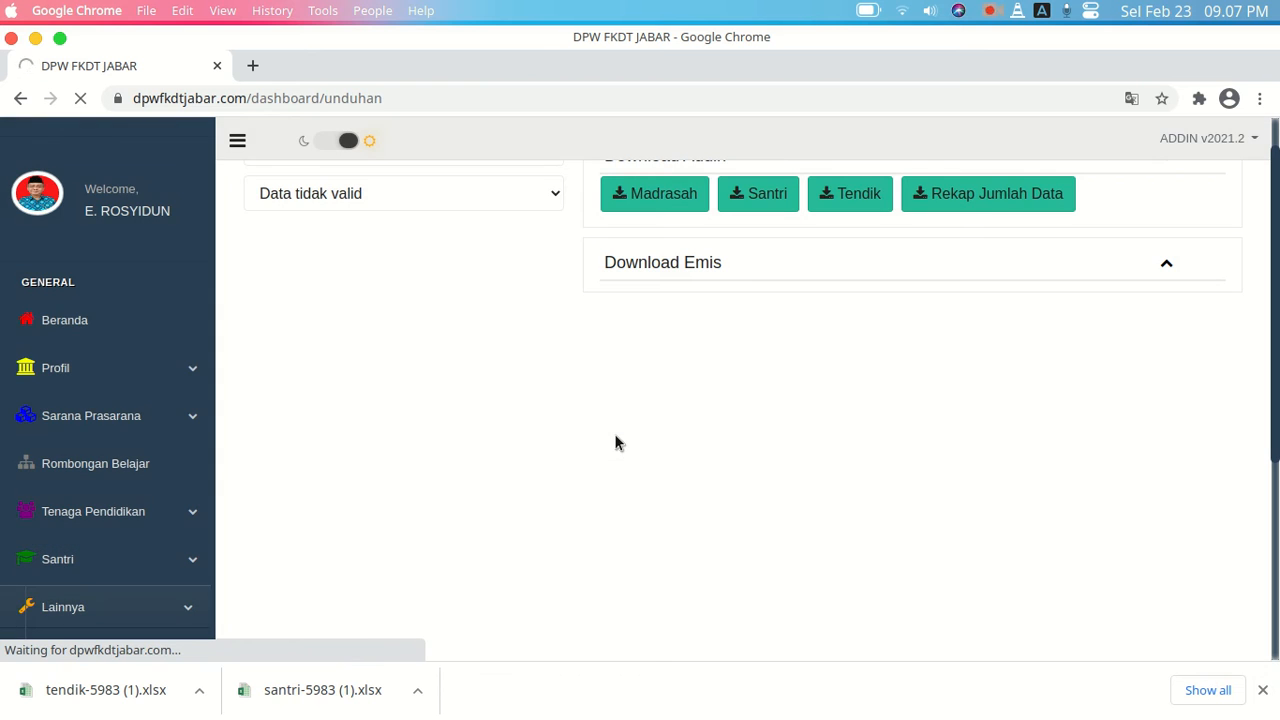
click(980, 207)
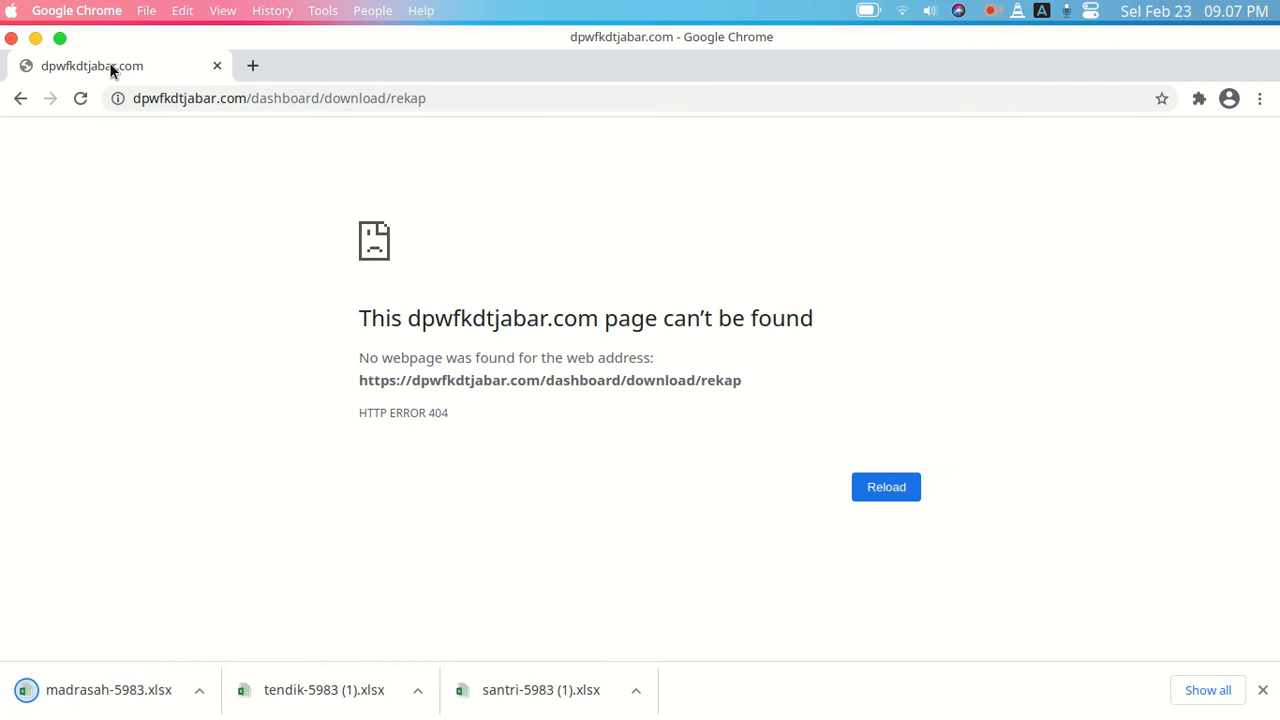
click(20, 98)
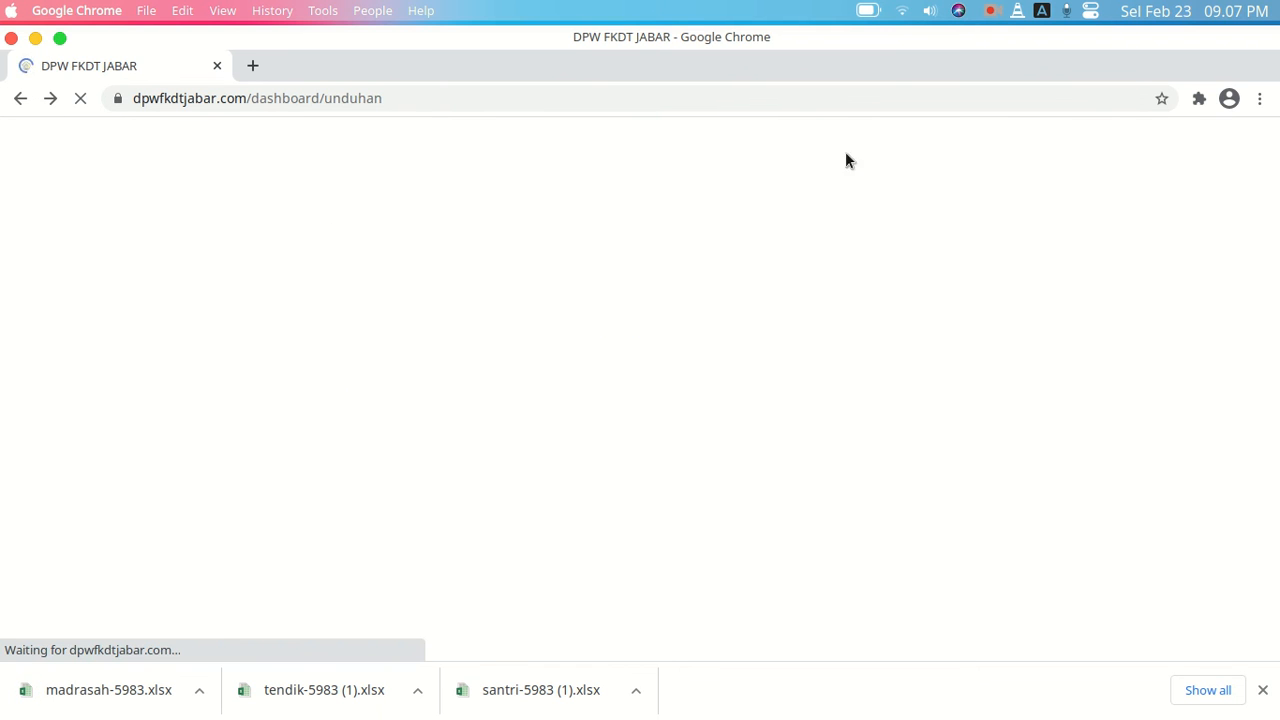
Open madrasah-5983.xlsx from its folder, examine the cells beneath its column headings, and close it to return to the dashboard
click(200, 692)
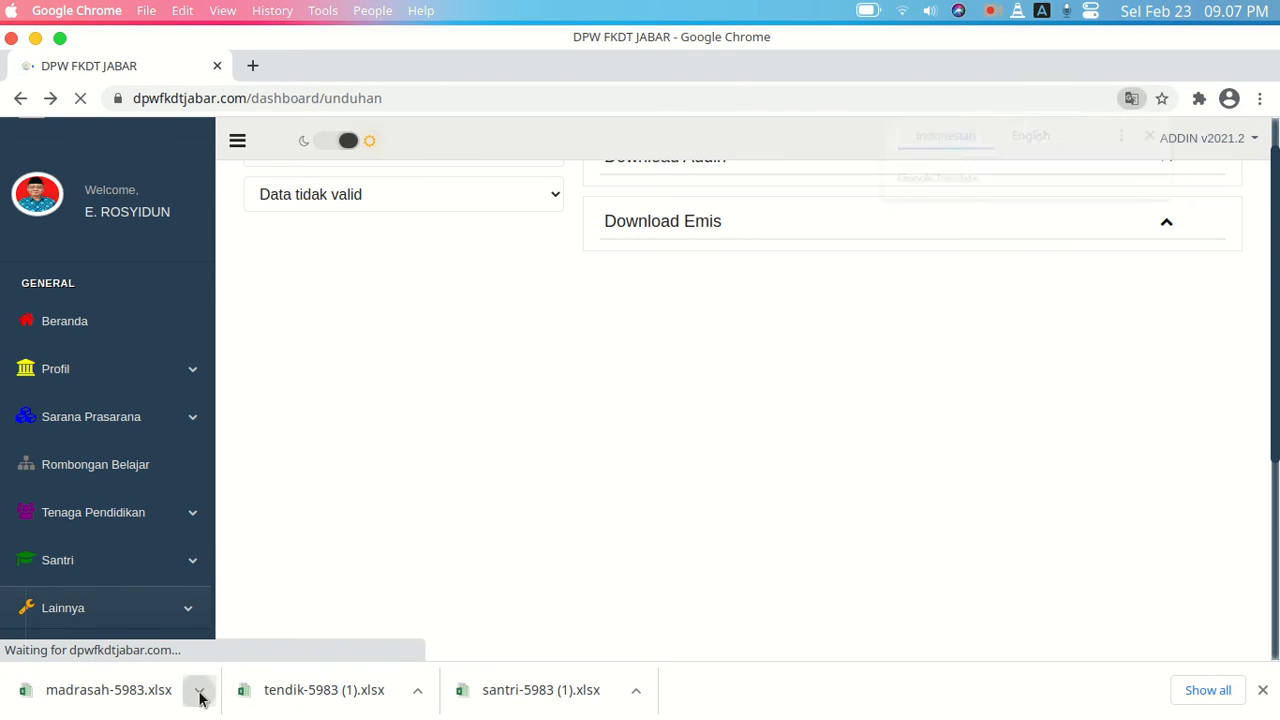
click(295, 626)
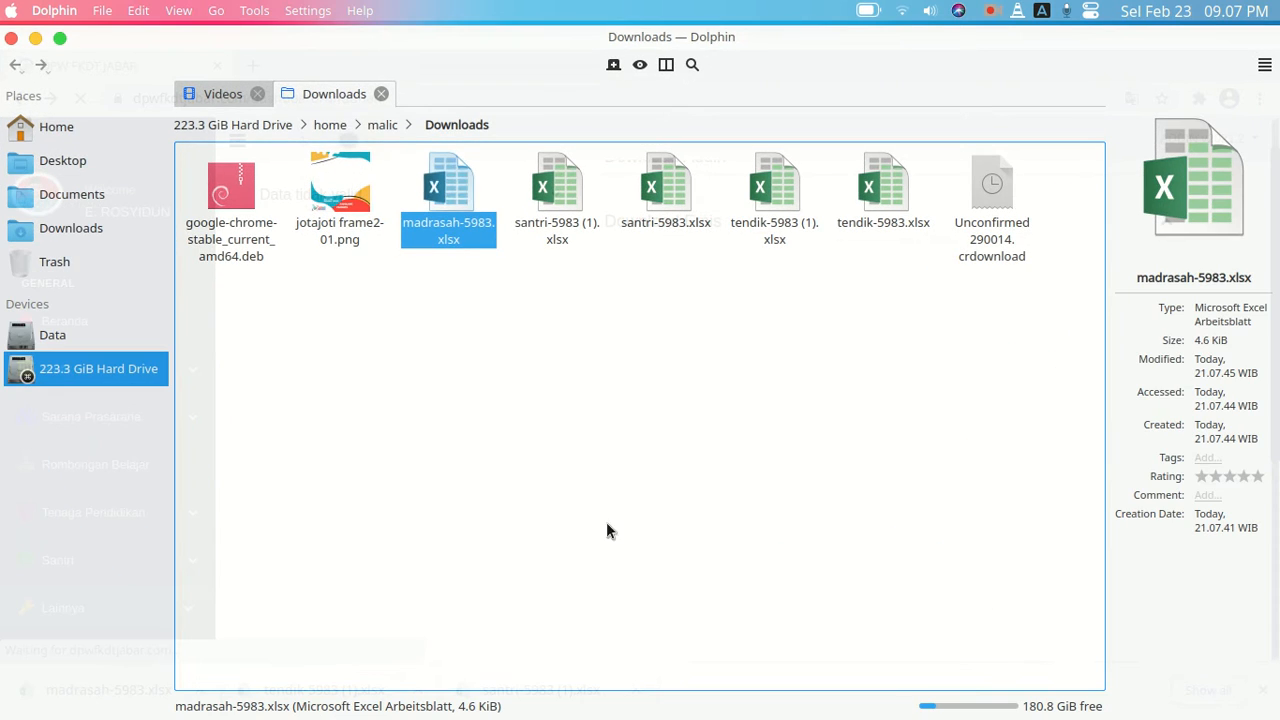
double_click(443, 174)
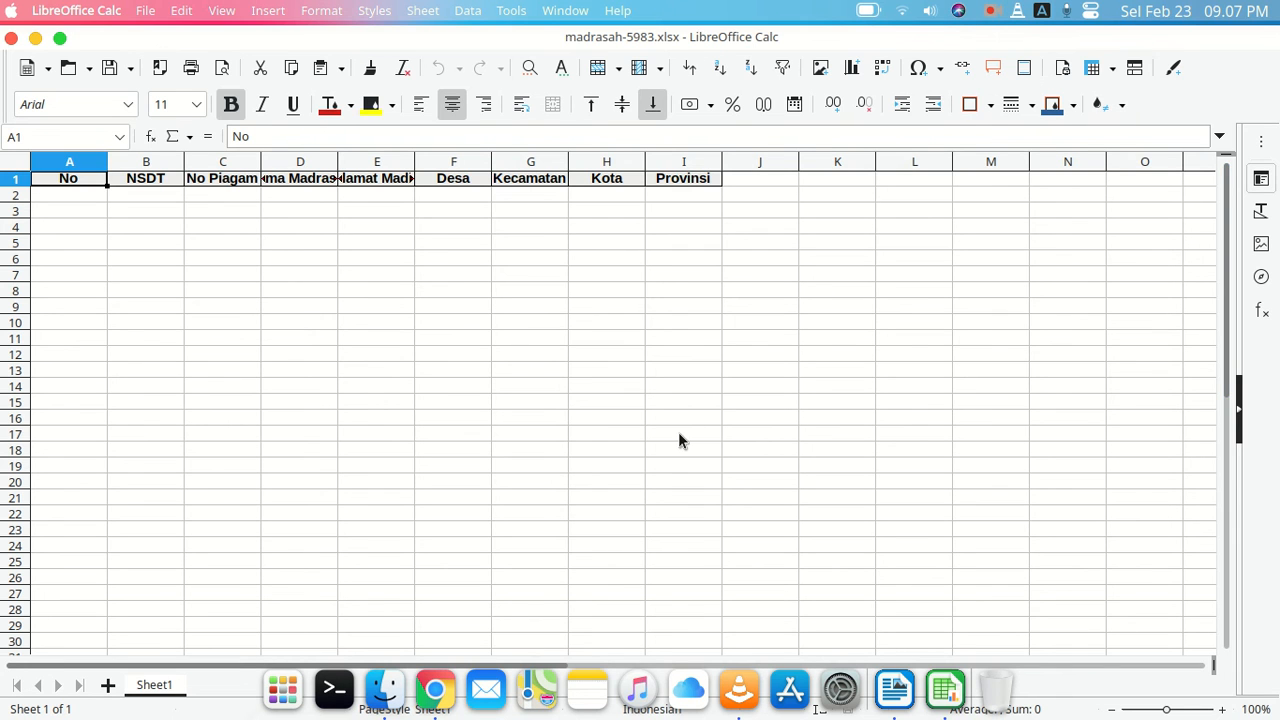
click(679, 434)
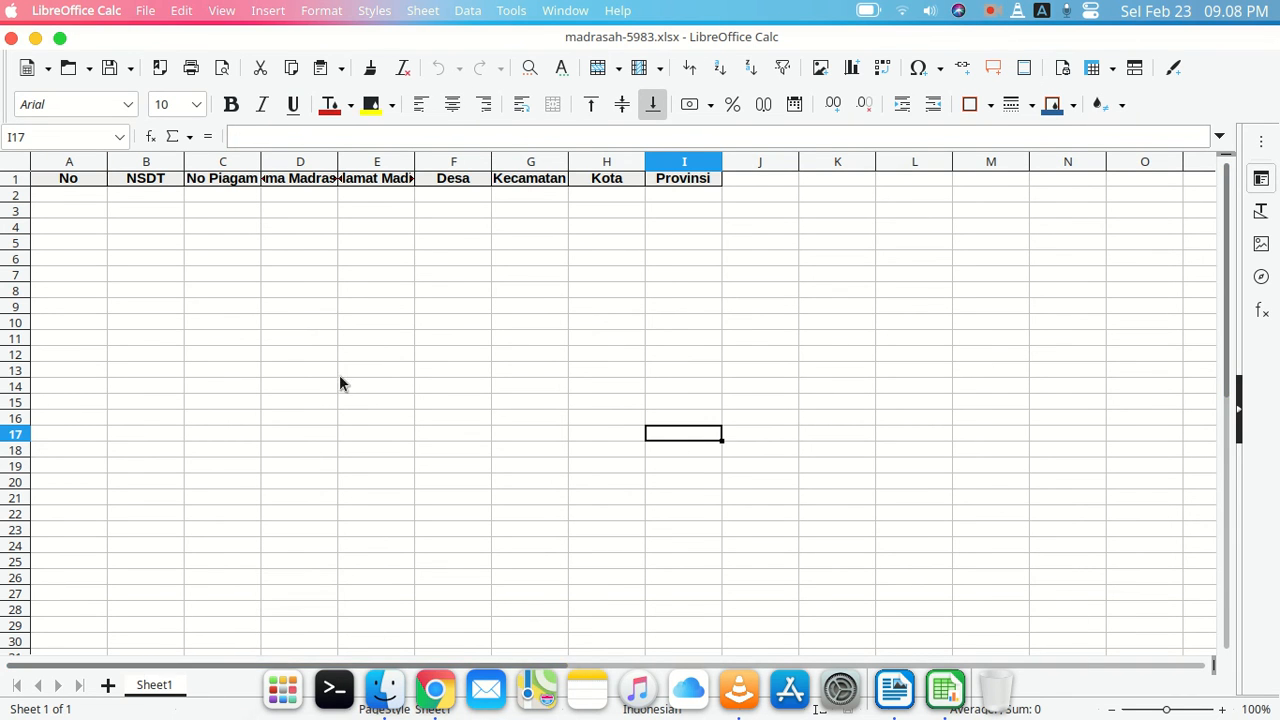
click(349, 316)
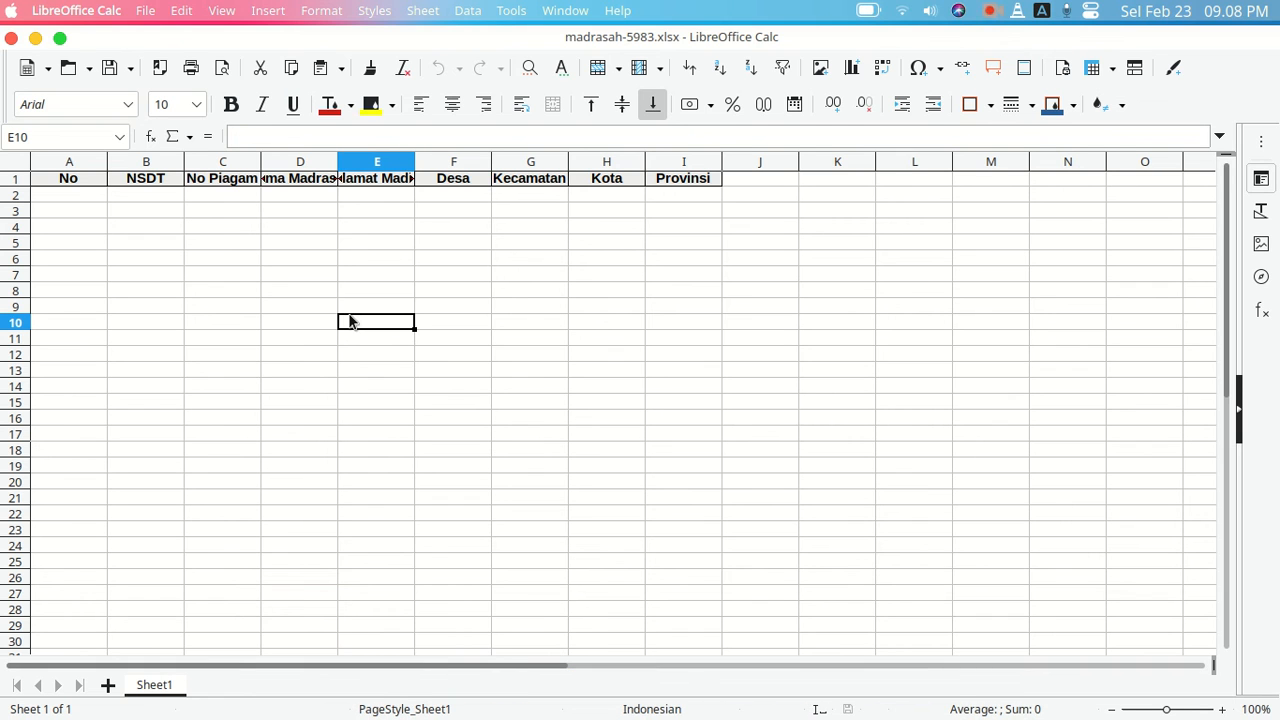
click(532, 231)
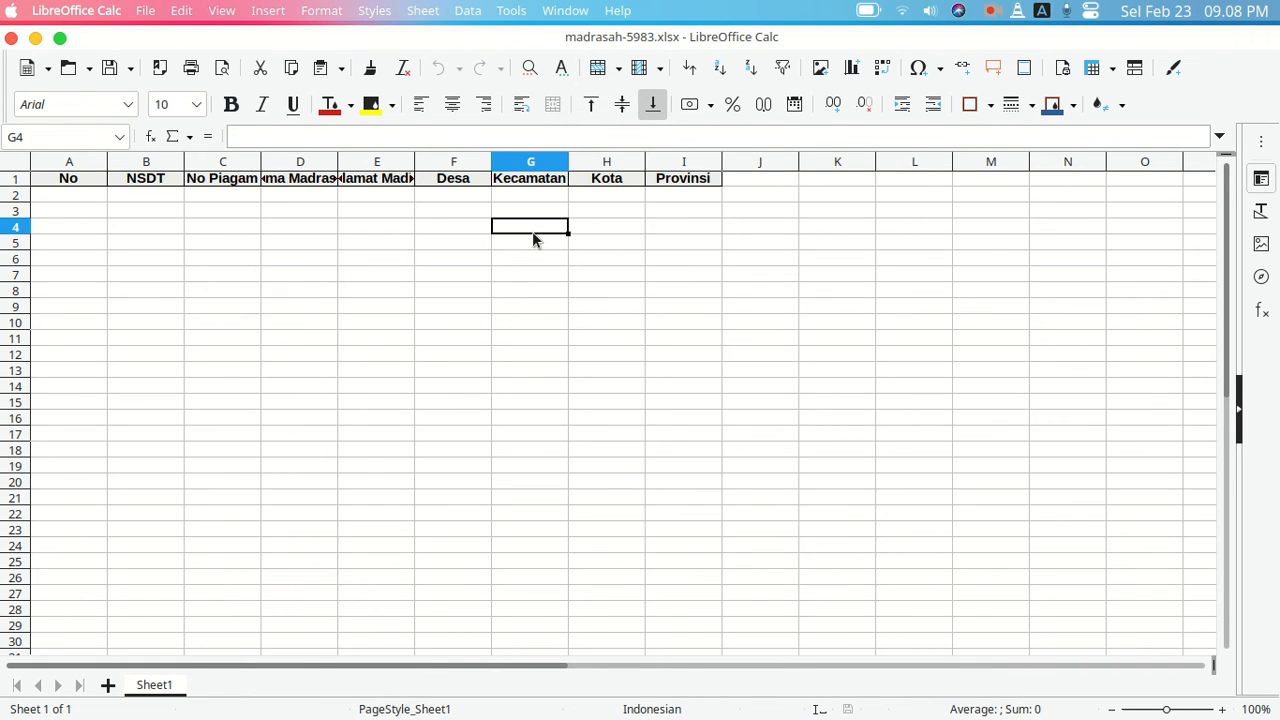
click(74, 198)
click(177, 198)
click(234, 198)
click(353, 196)
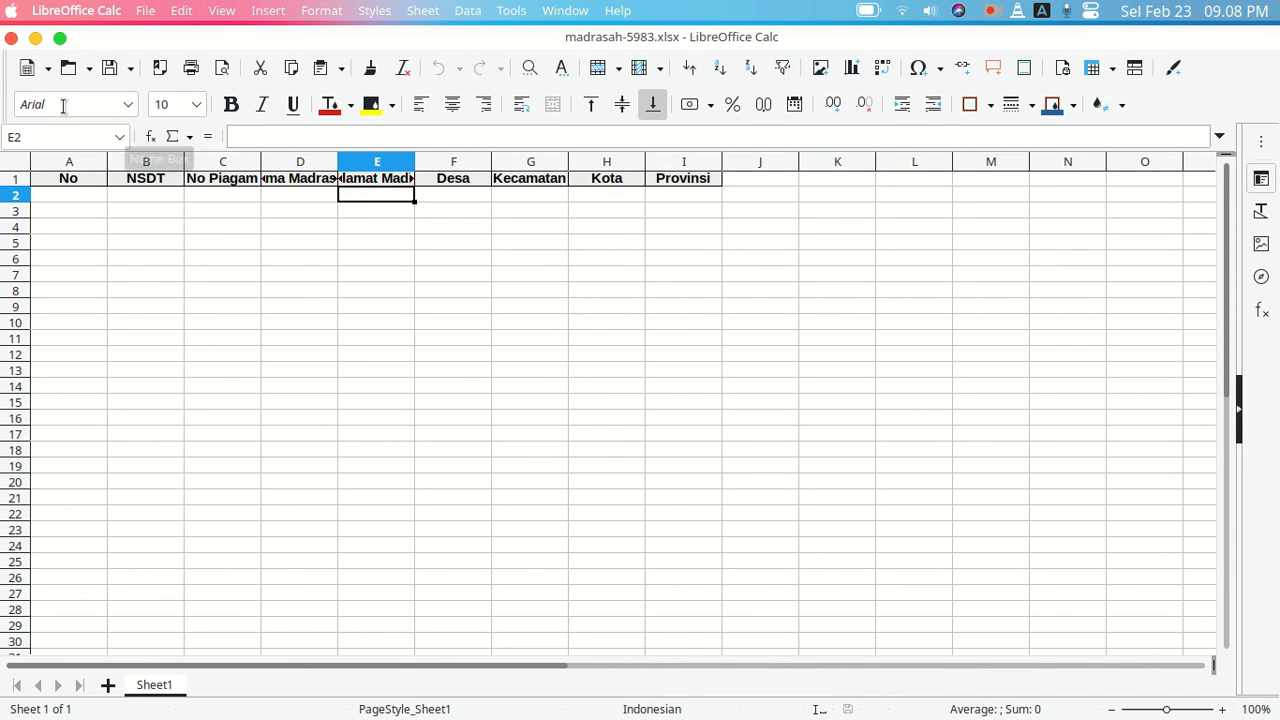
click(11, 38)
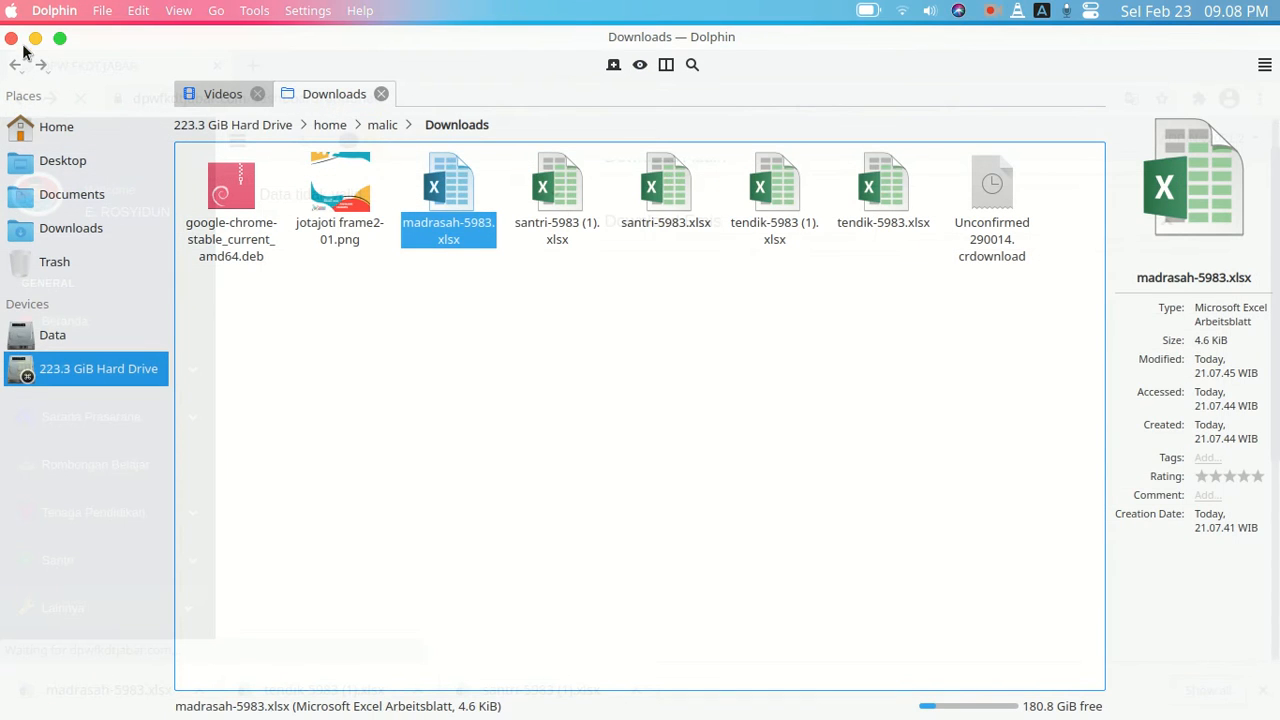
click(35, 38)
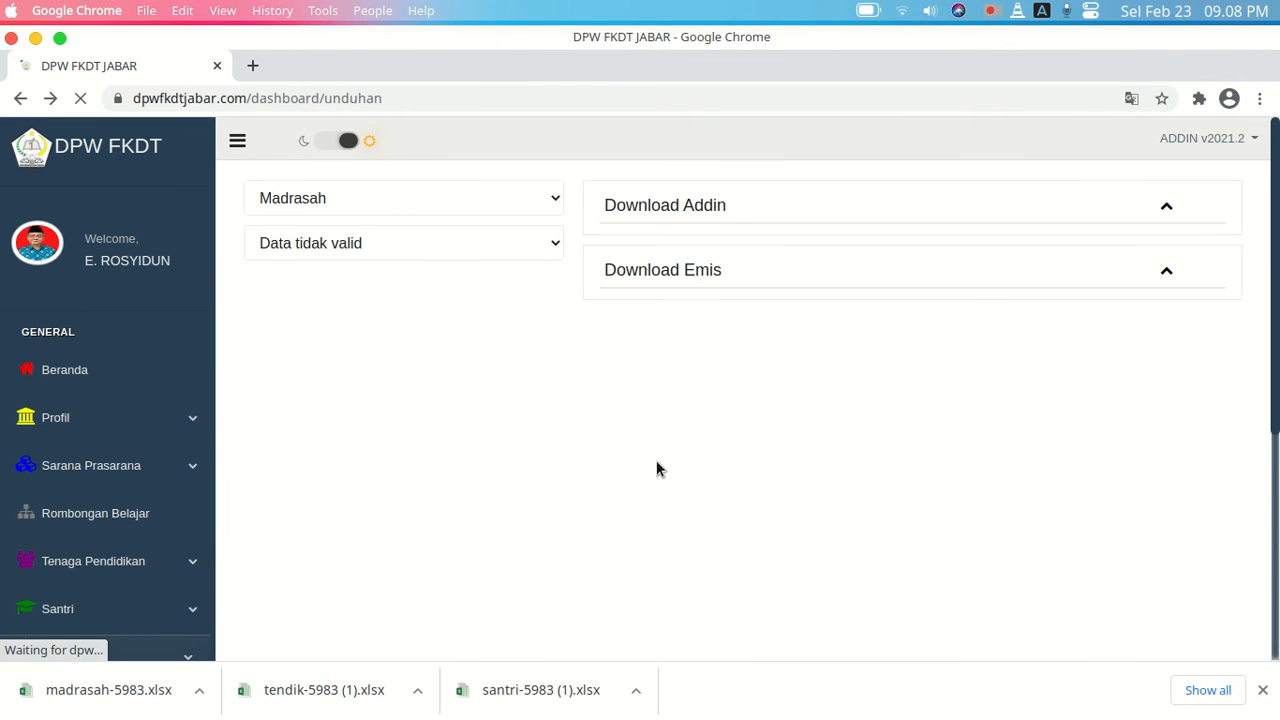
Set the data detail to Semua data and download the Santri and Tendik data under Download Addin
click(552, 245)
click(431, 332)
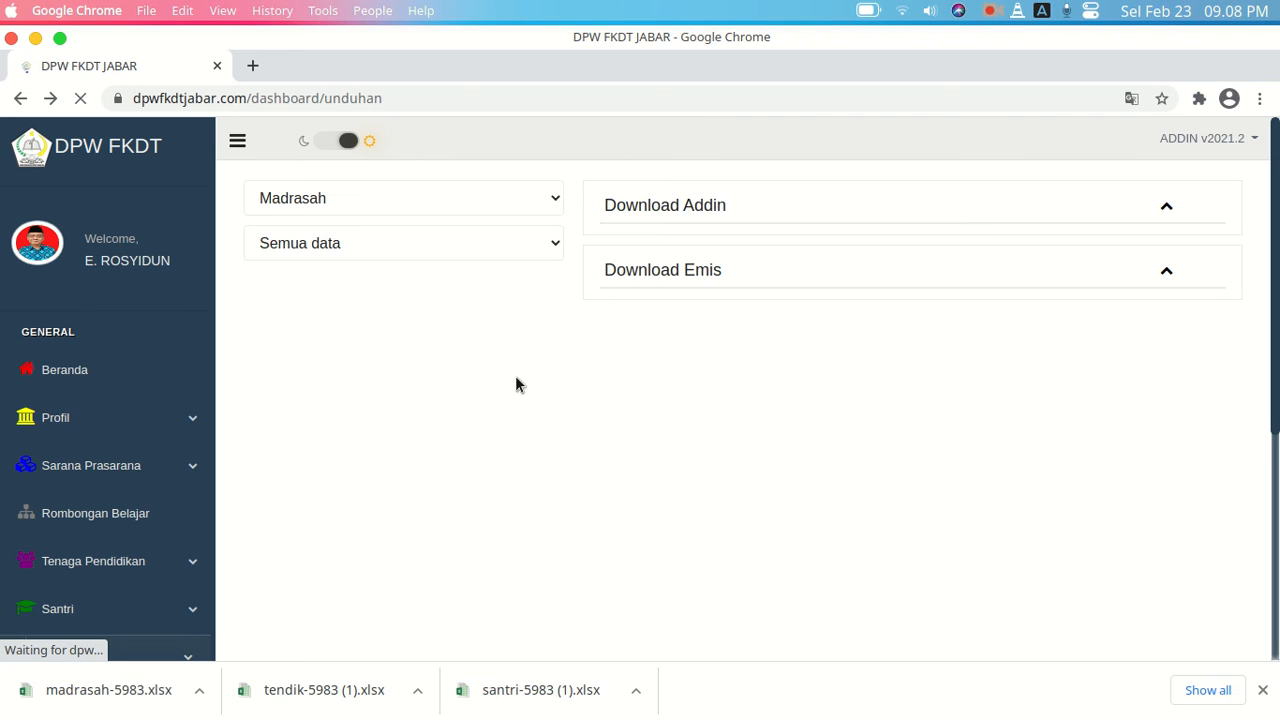
click(1162, 206)
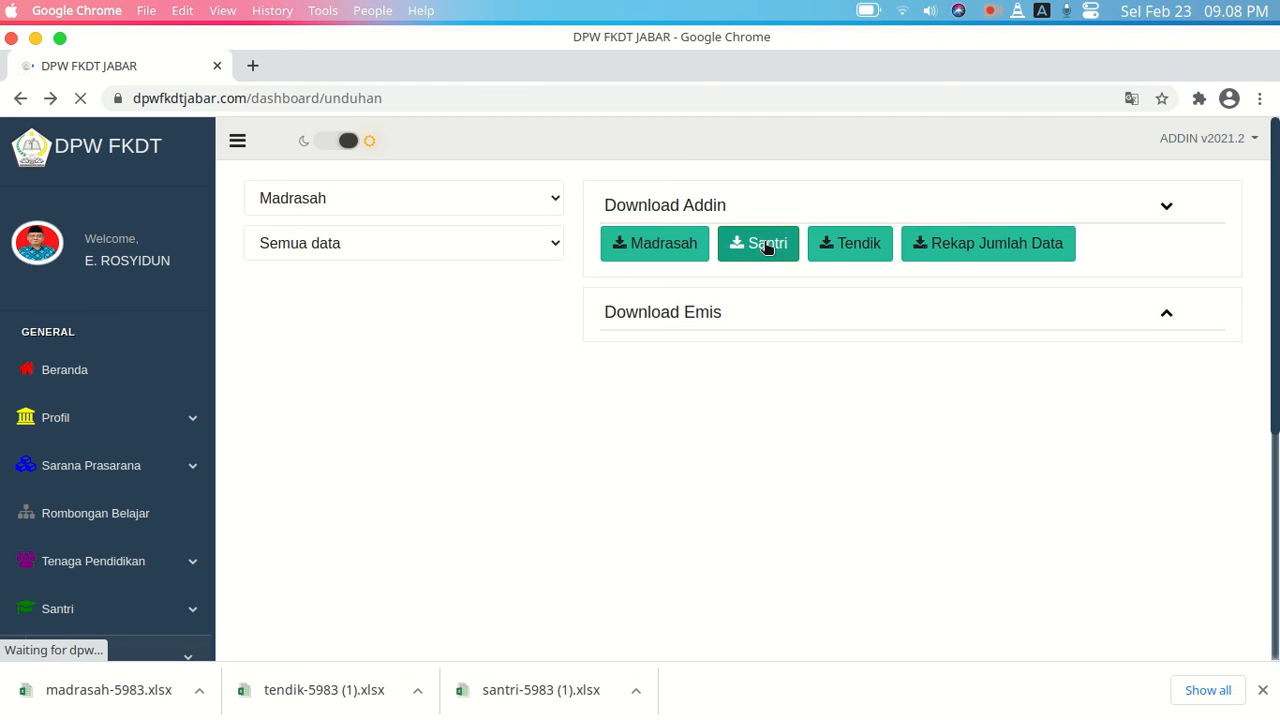
click(766, 246)
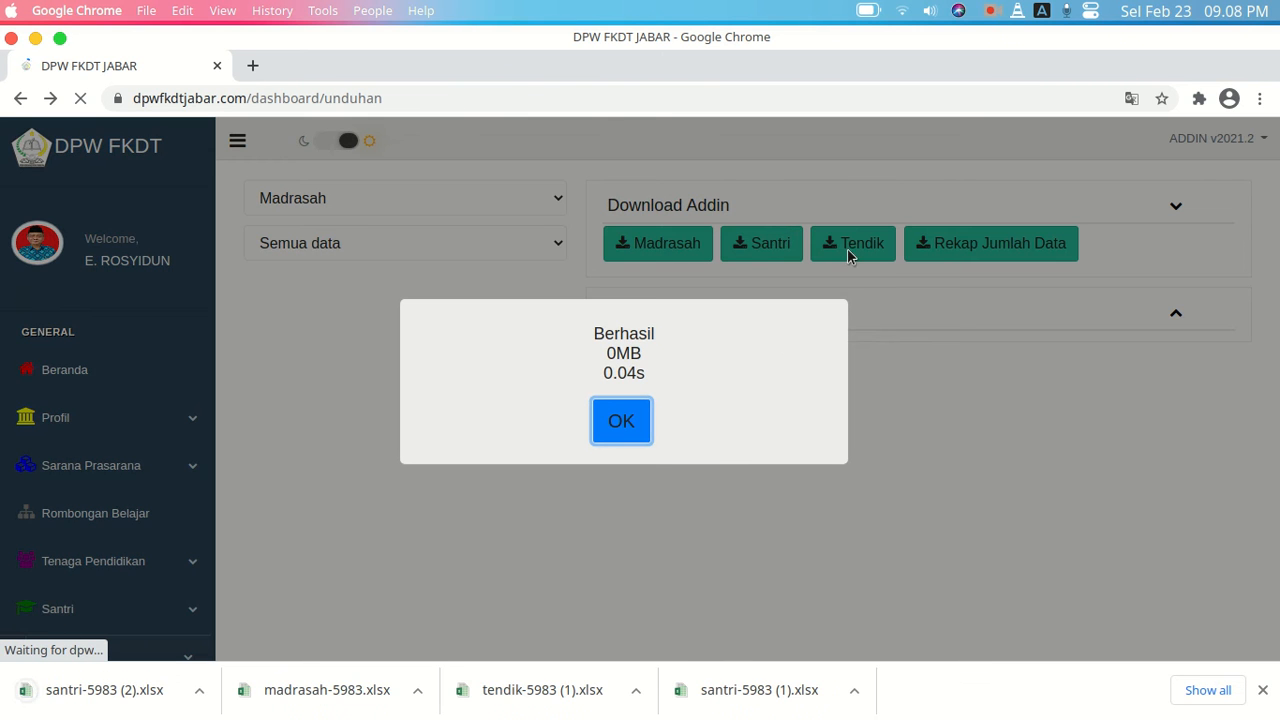
click(636, 437)
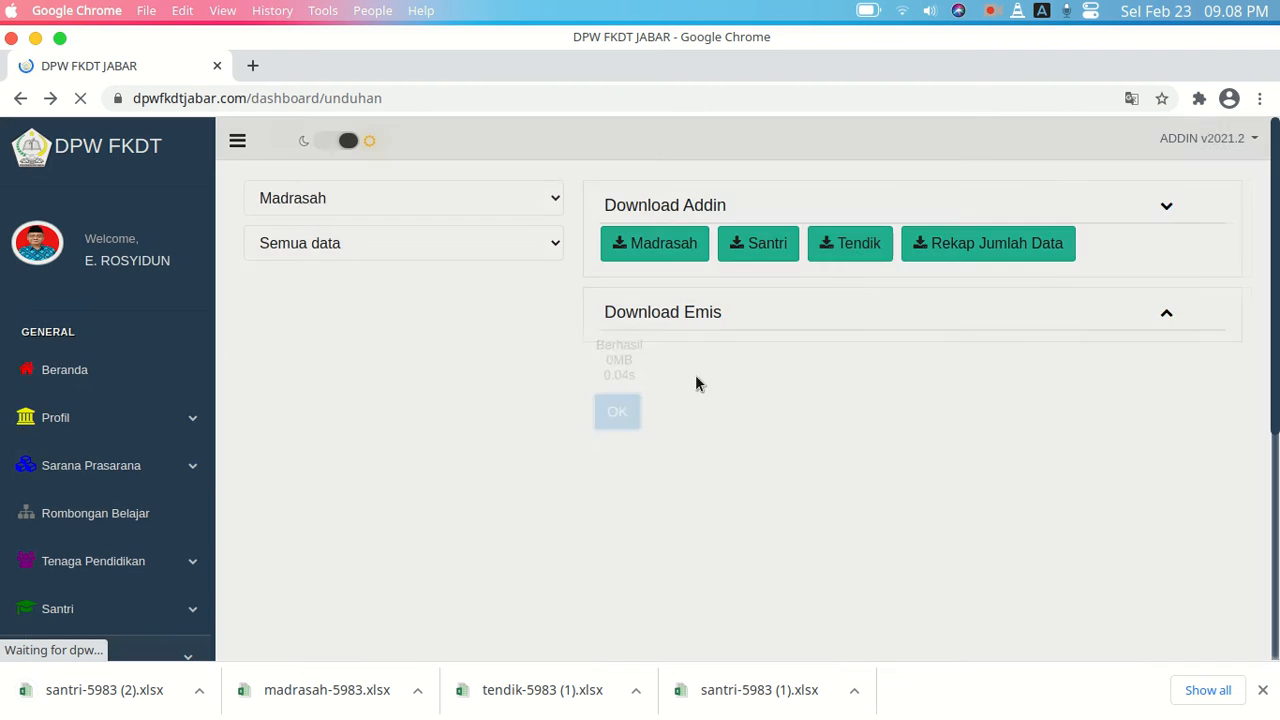
click(852, 246)
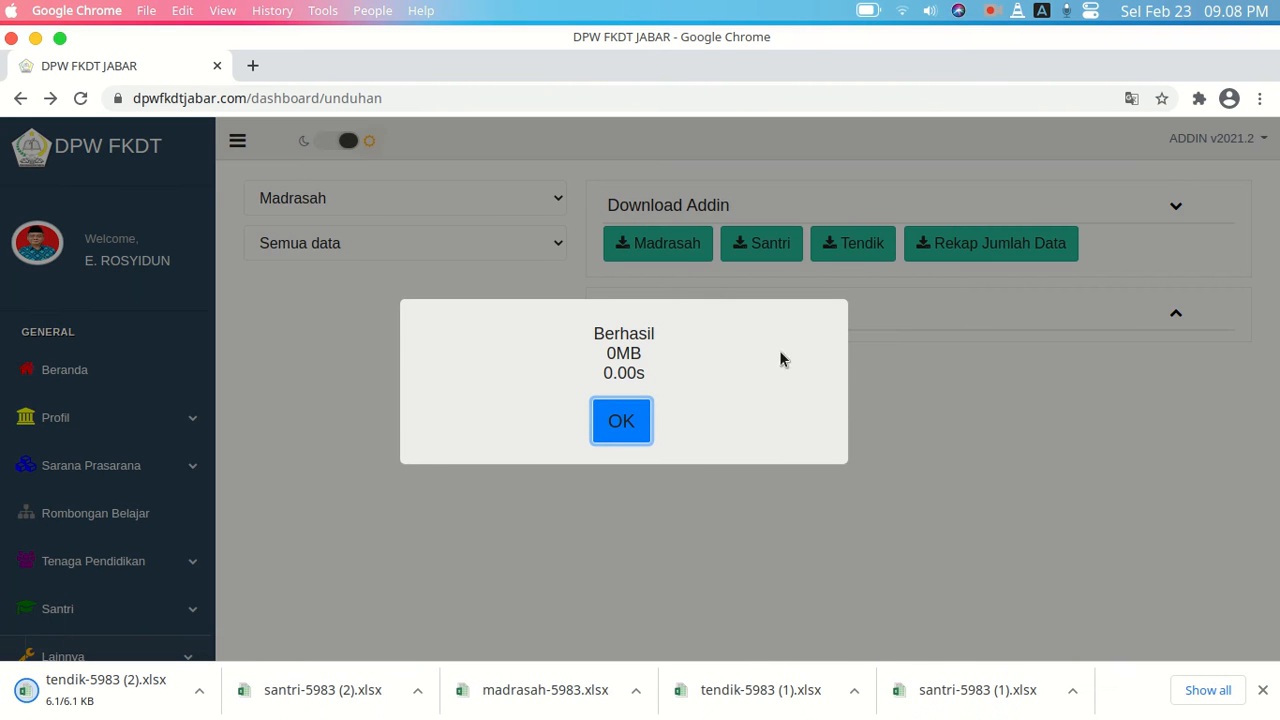
click(628, 424)
Try to download Rekap Jumlah Data for Semua data and return to the Unduh Data page
click(1009, 245)
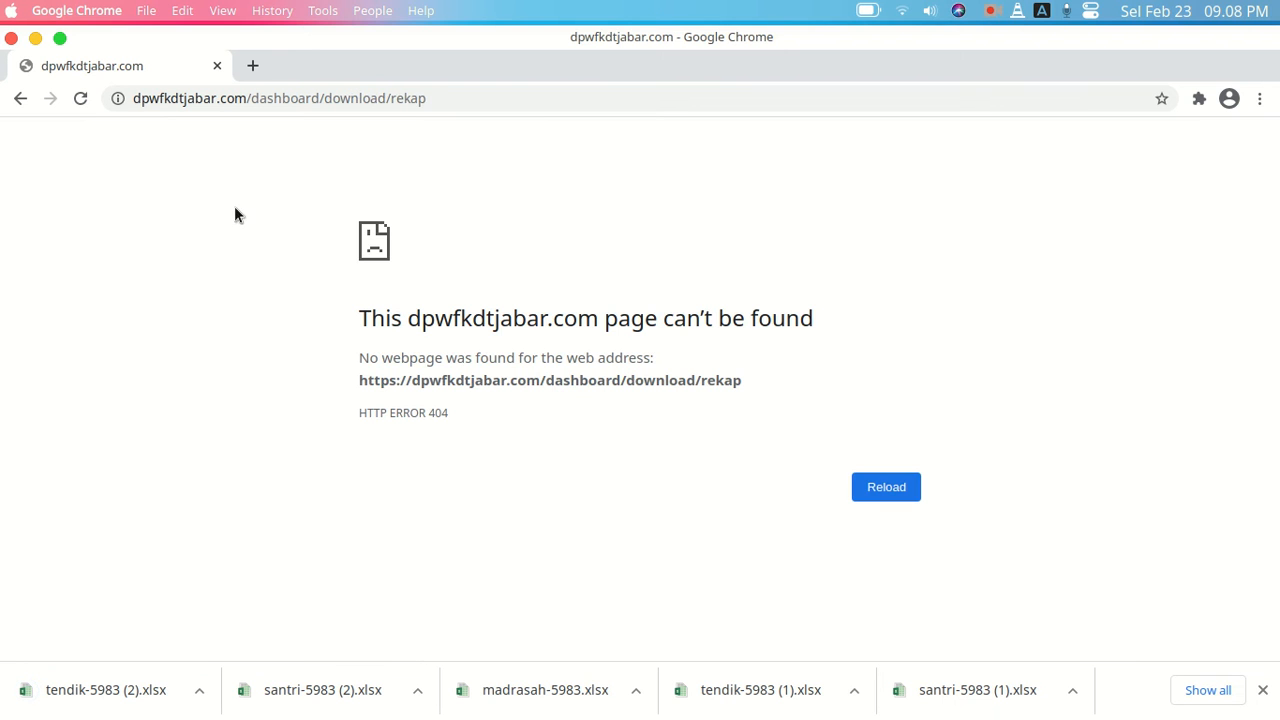
click(19, 98)
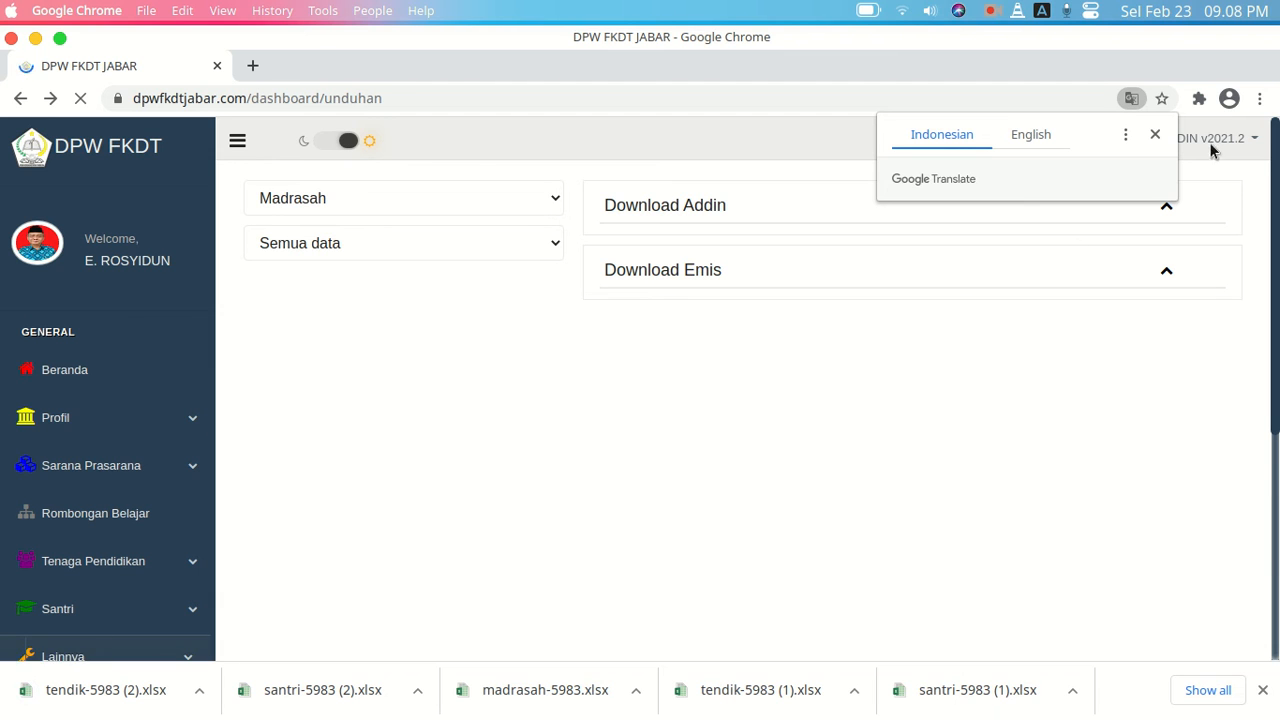
click(1155, 134)
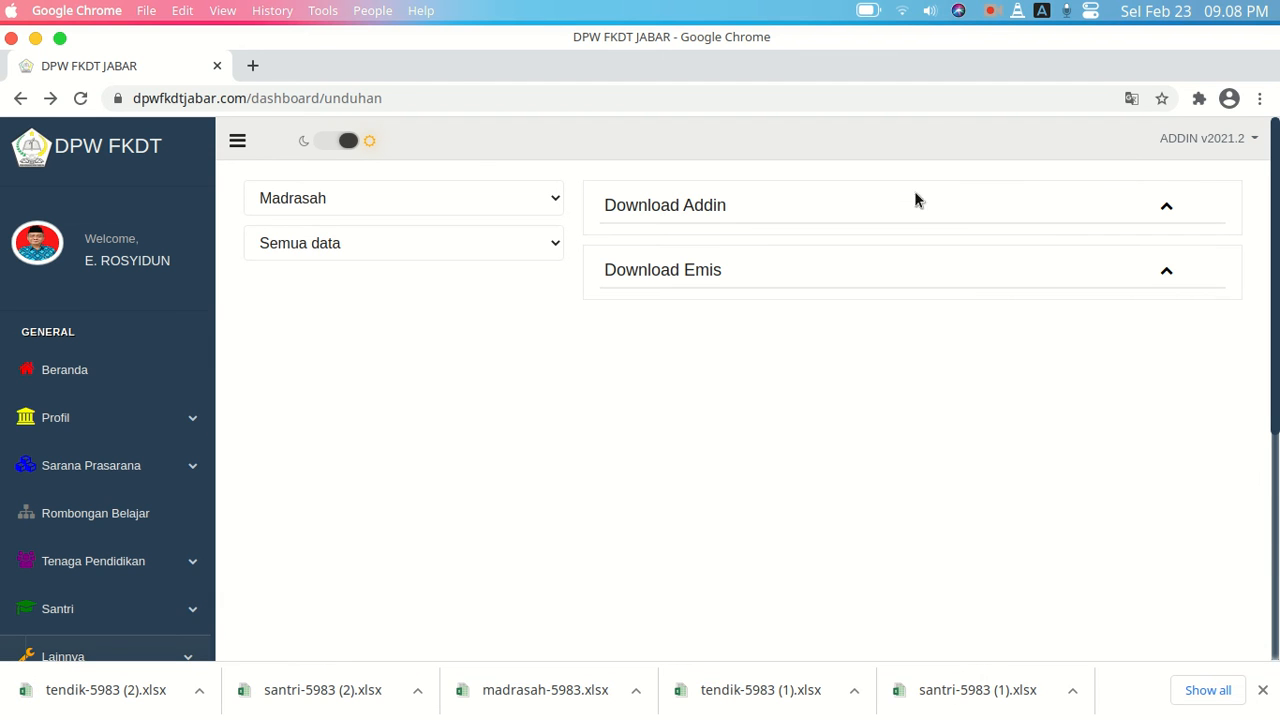
Expand the Download Addin options again and download the Madrasah data with Semua data as the detail
click(1163, 207)
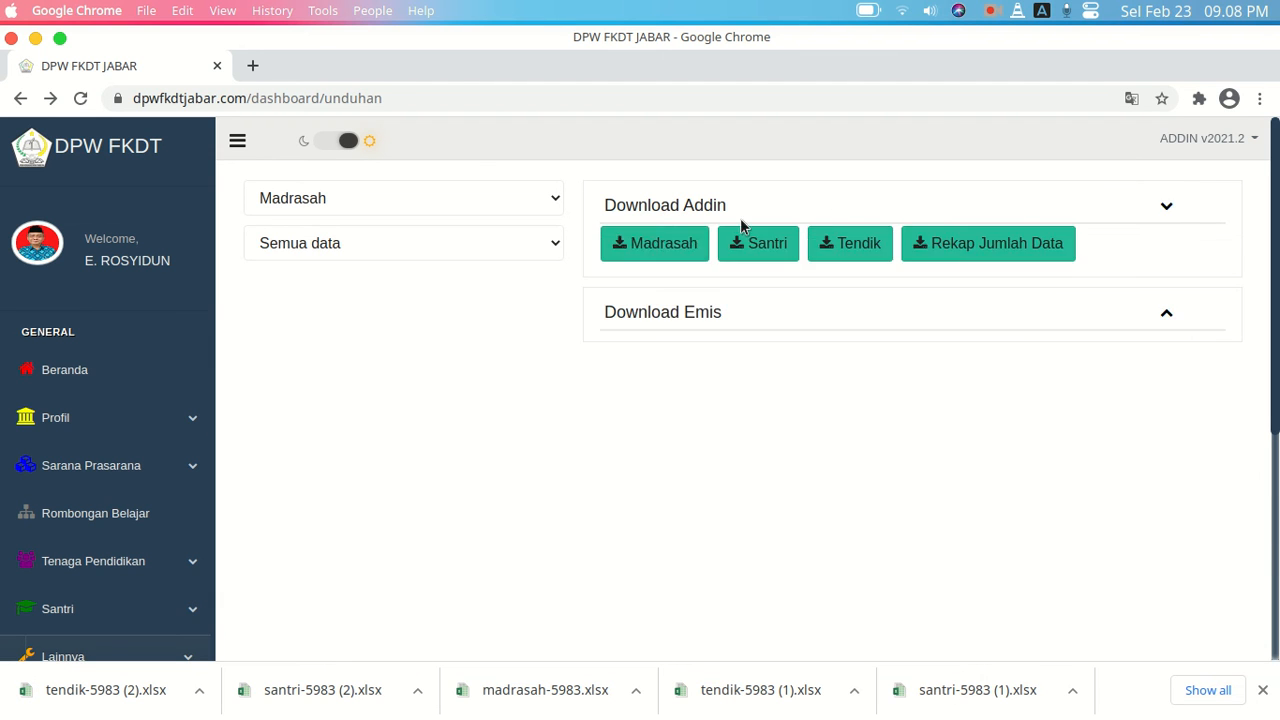
click(629, 243)
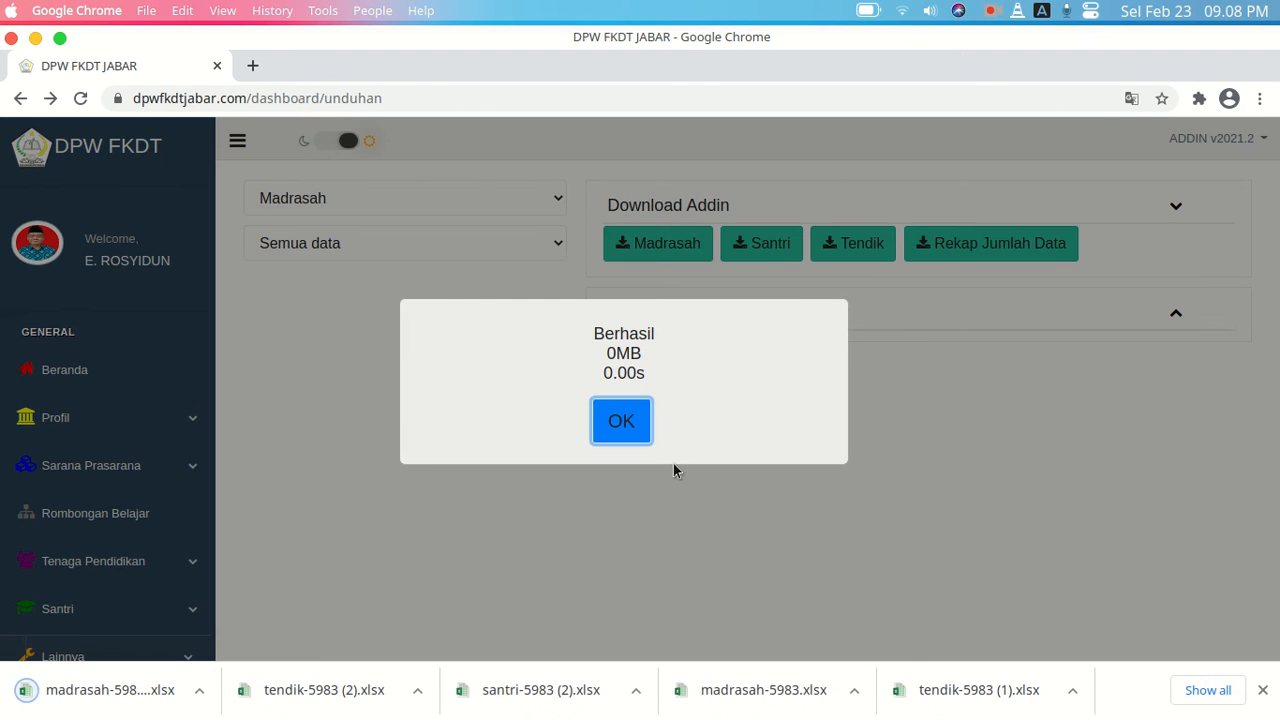
Dismiss the download message and open madrasah-5983 (1).xlsx from the Downloads folder
click(620, 424)
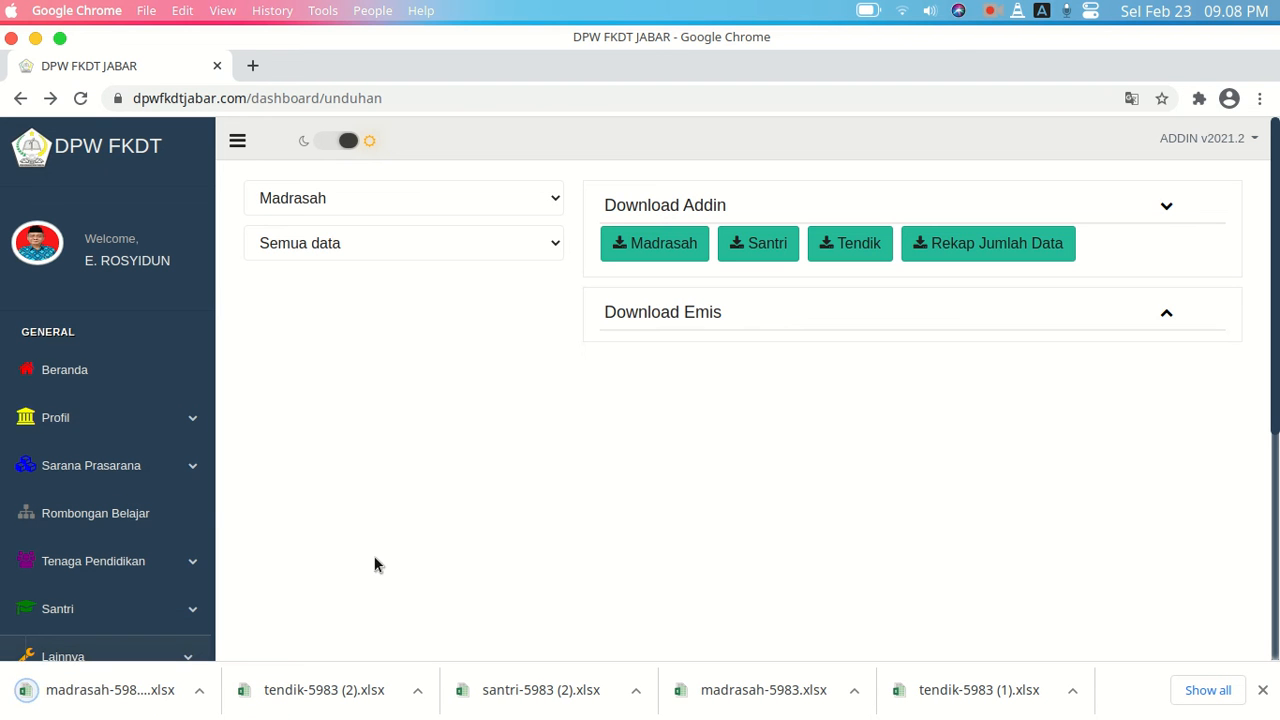
click(199, 690)
click(276, 626)
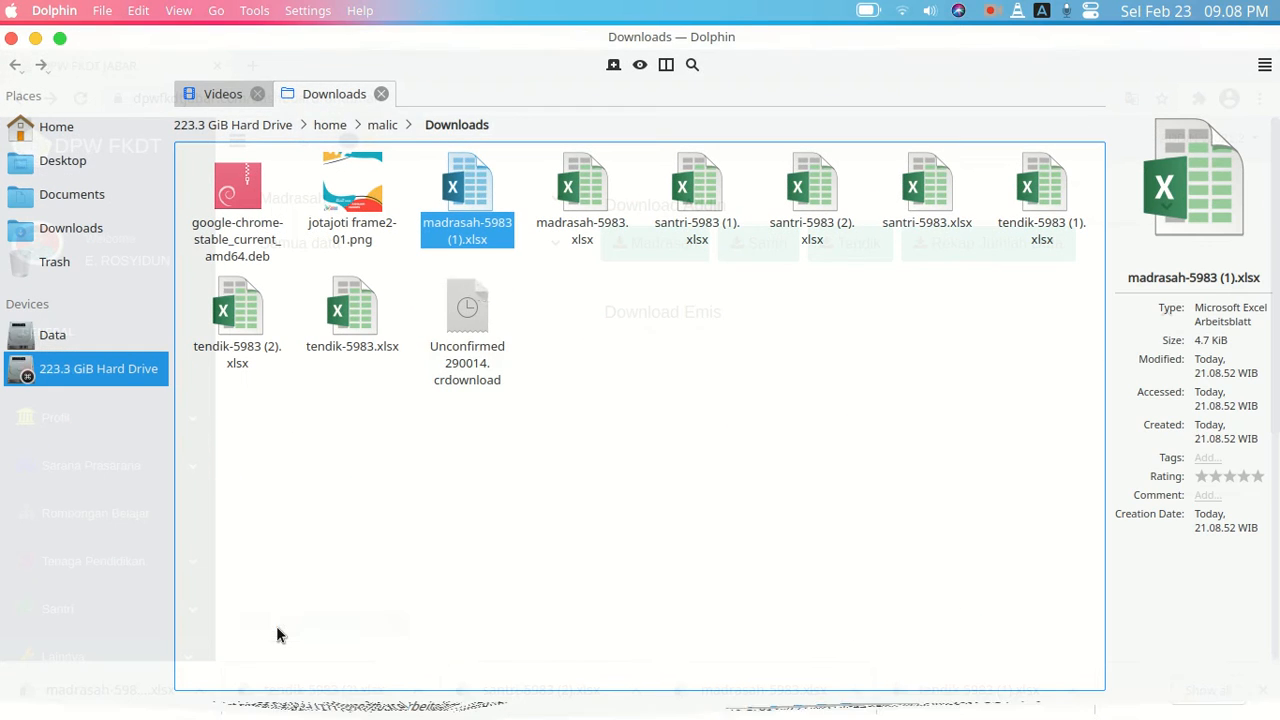
double_click(505, 228)
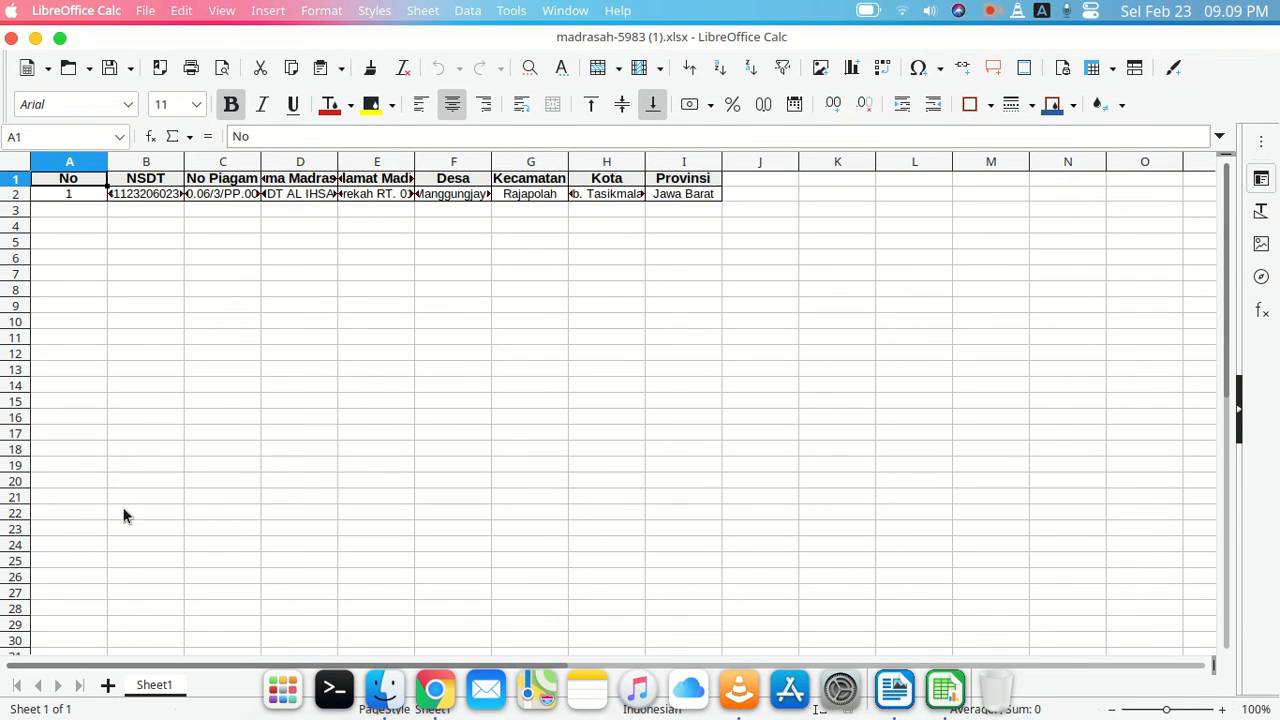
Widen the NSDT and No Piagam columns to read their contents and close madrasah-5983 (1).xlsx without saving
drag(183, 161, 228, 161)
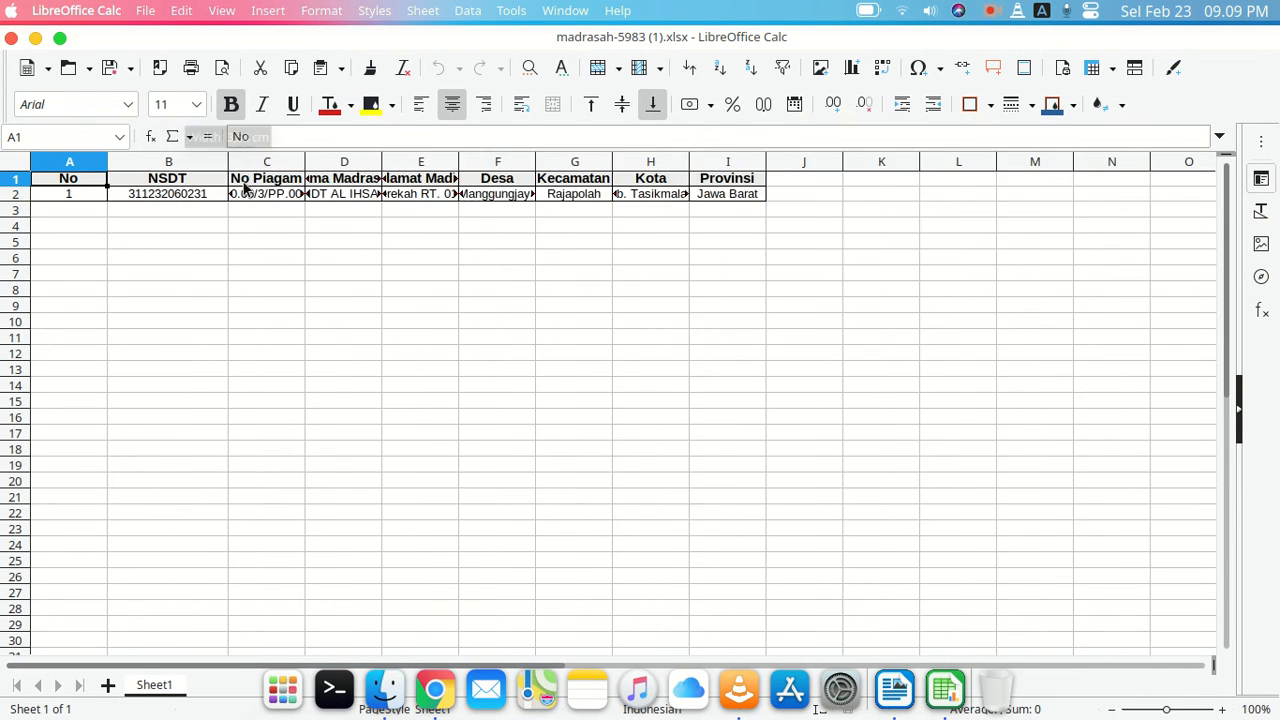
drag(305, 153, 339, 152)
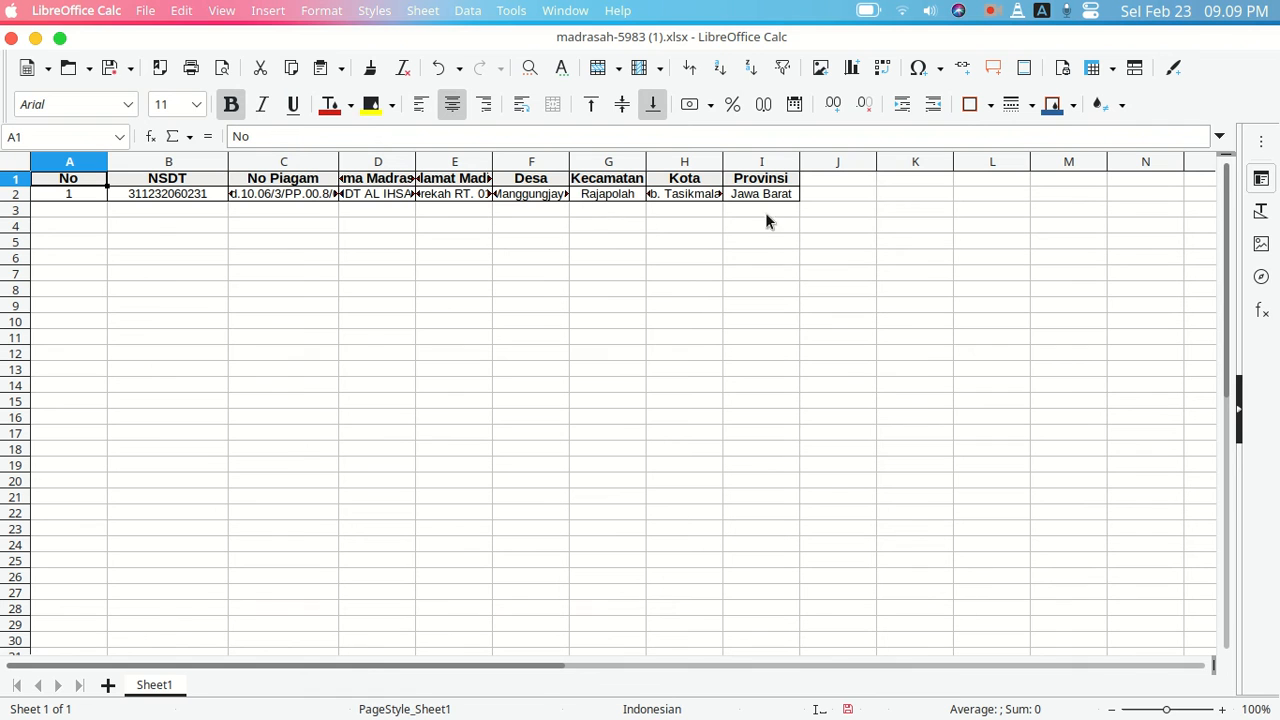
click(11, 39)
click(759, 431)
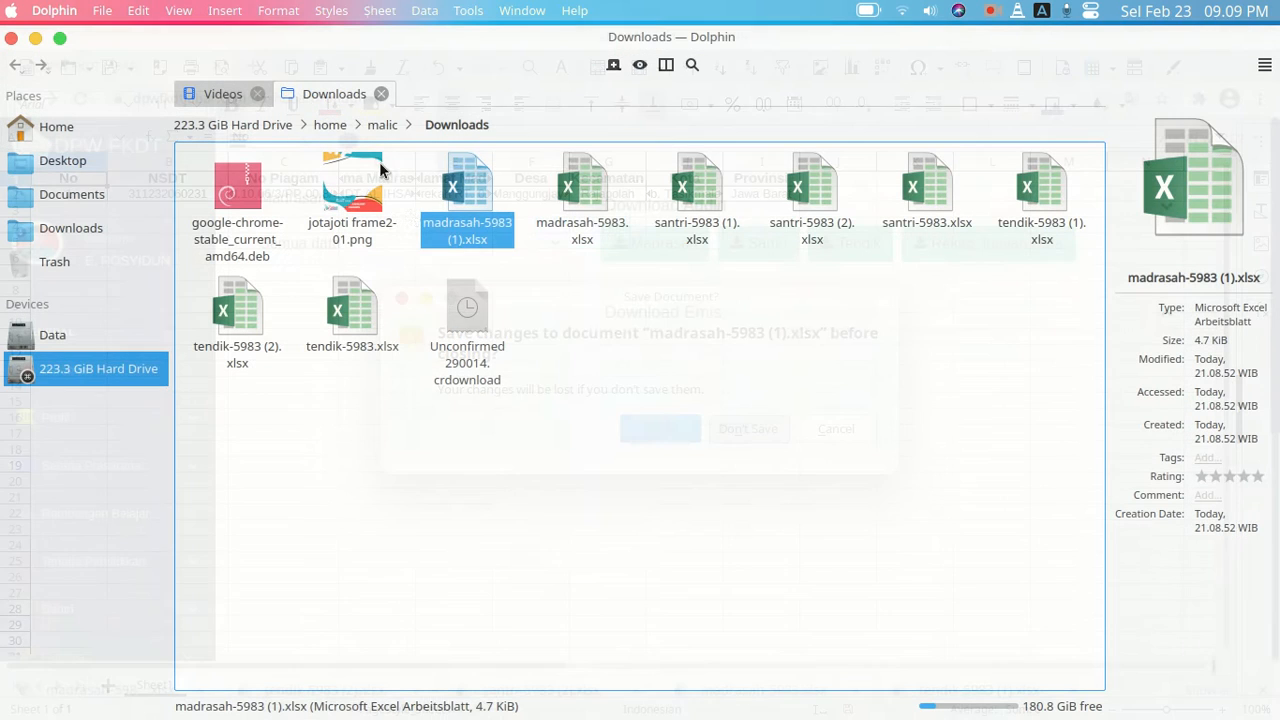
Return to the dashboard from the Downloads folder and show the downloaded tendik-5983 (2).xlsx in its folder
click(586, 197)
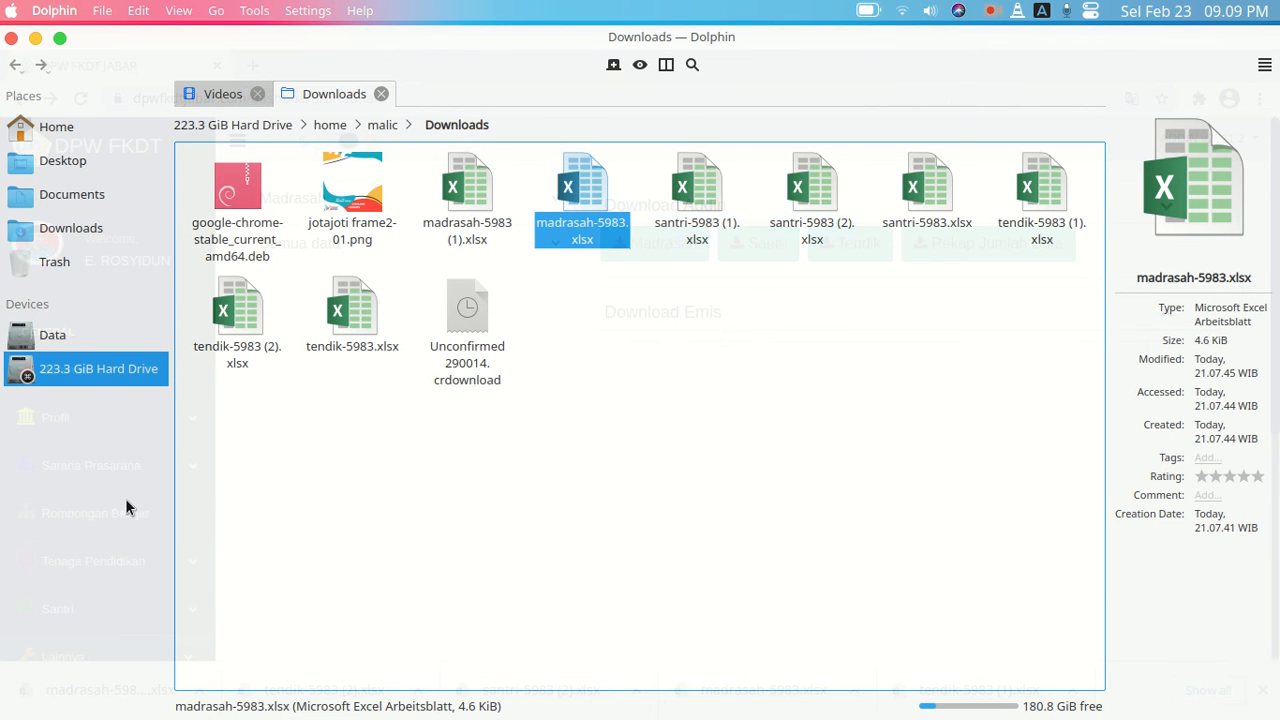
click(458, 672)
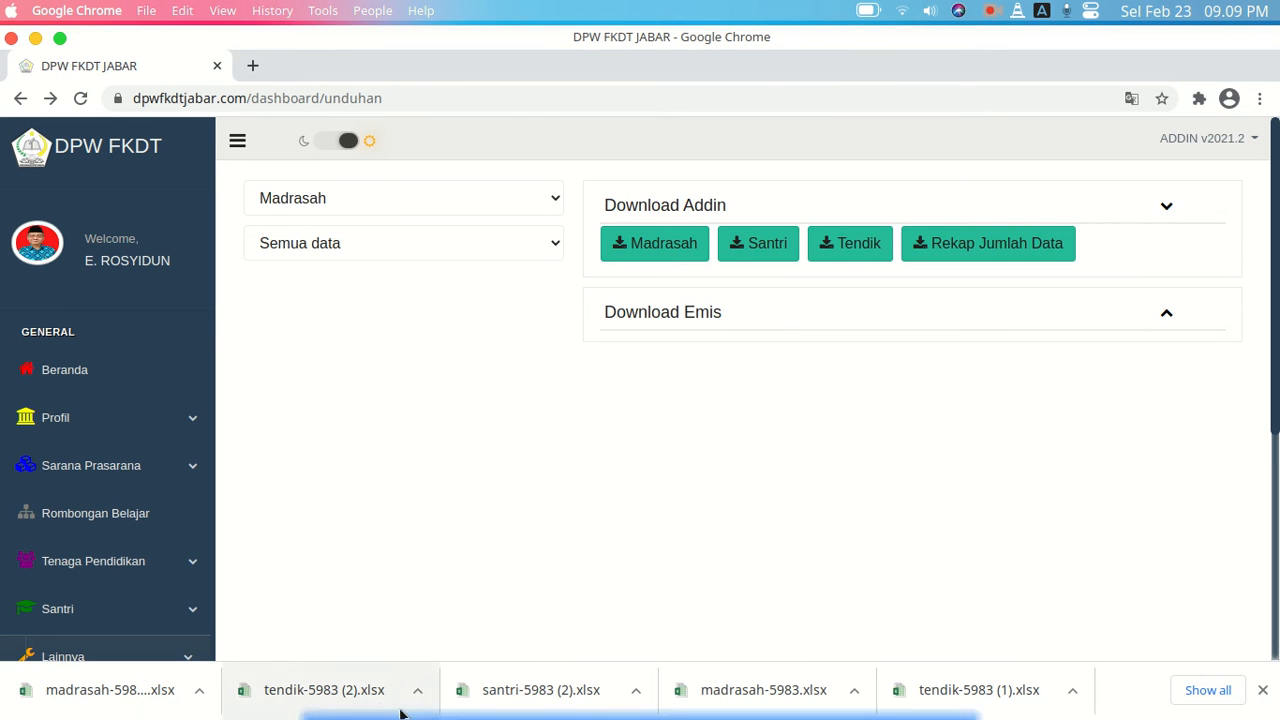
click(421, 698)
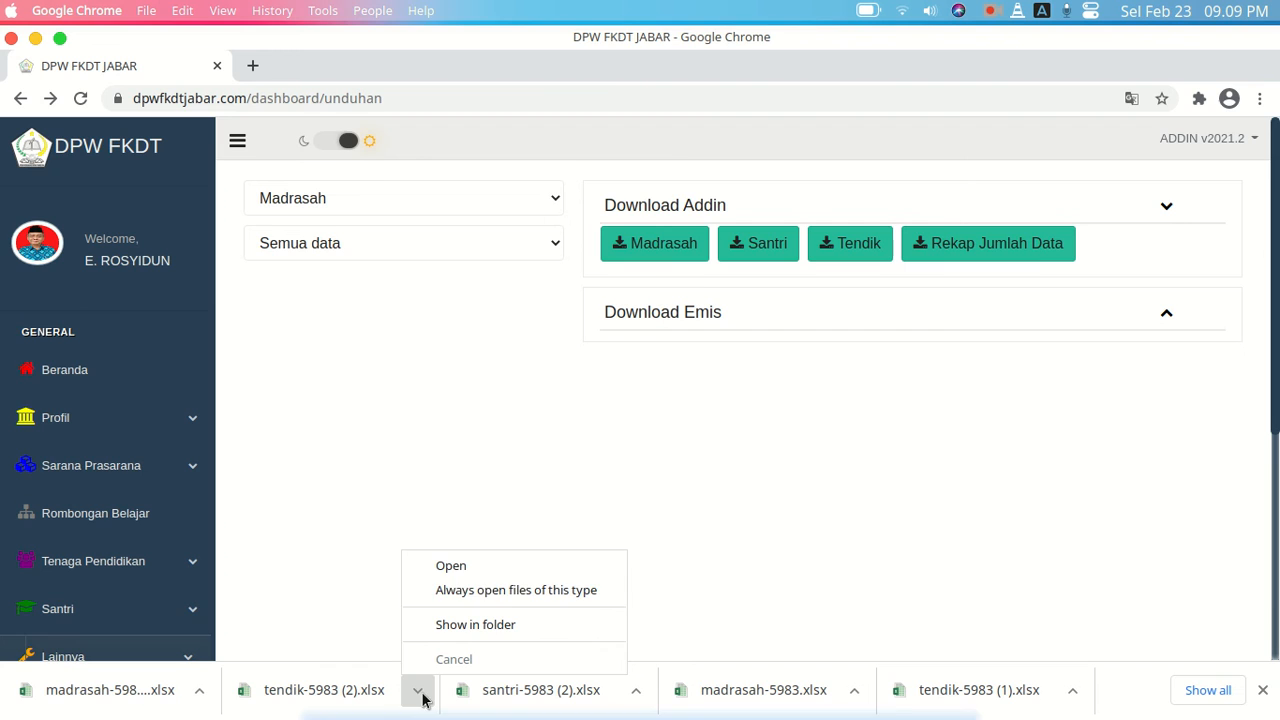
click(474, 622)
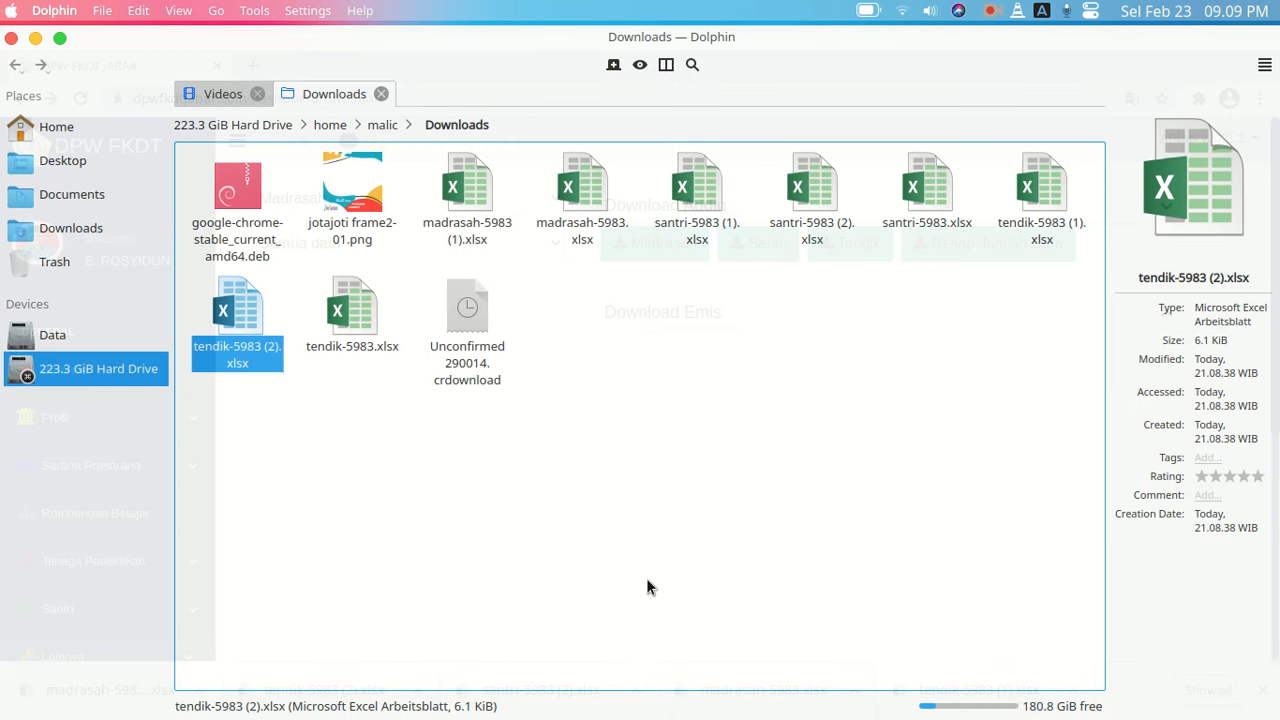
Open santri-5983 (2).xlsx and look through the student rows and the columns beyond Provinsi
click(828, 195)
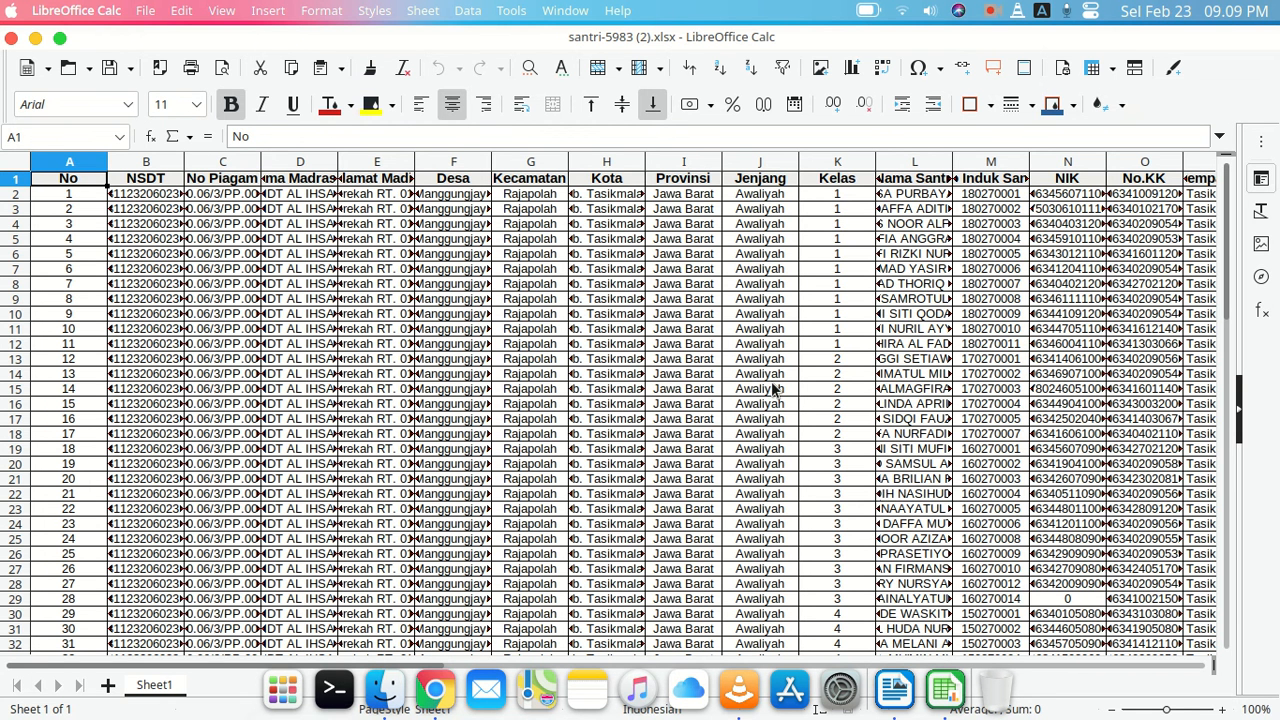
scroll(706, 452, down, 3)
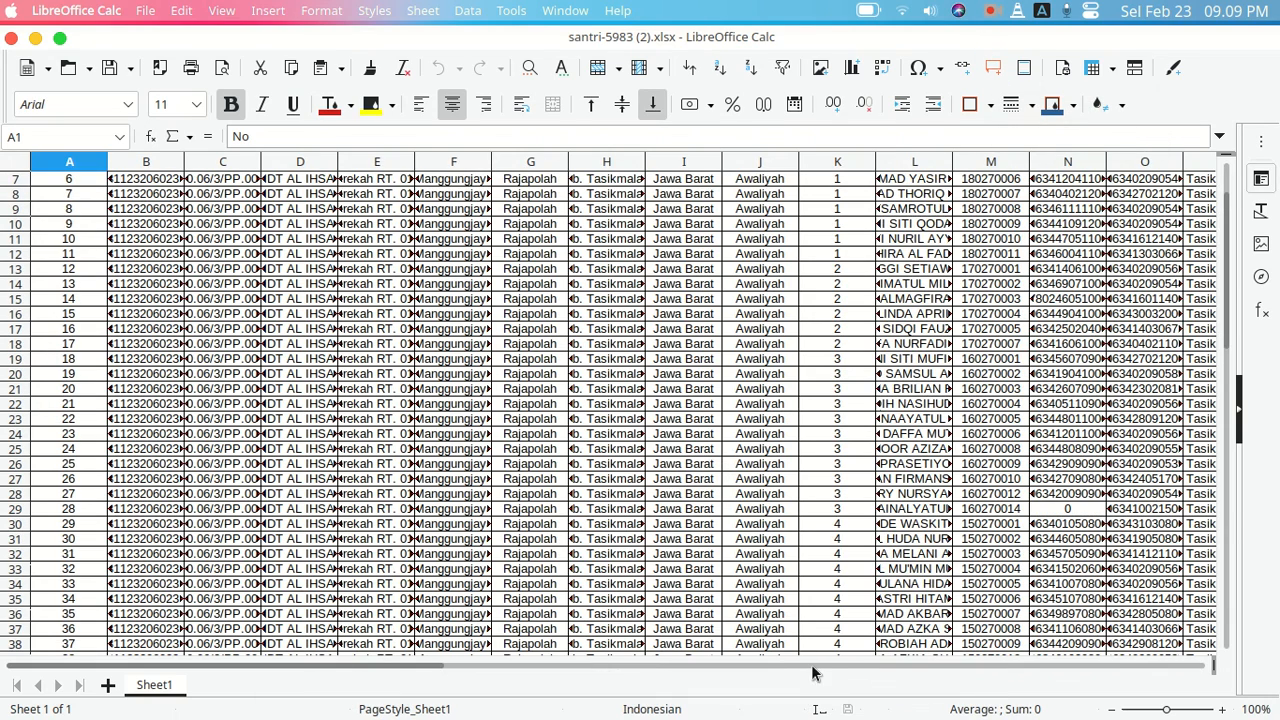
click(815, 666)
click(825, 666)
drag(820, 670, 357, 655)
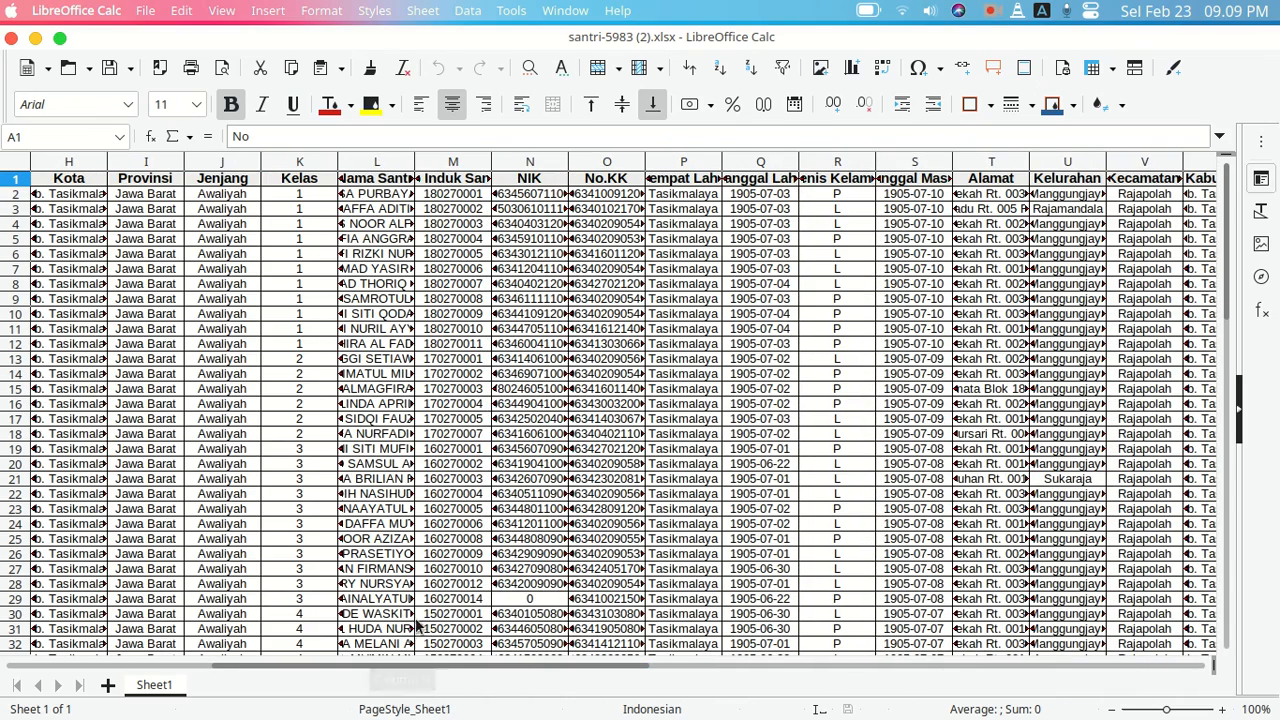
Inspect the NIK cell in row 29, highlight that entire row, and close santri-5983 (2).xlsx
click(552, 600)
click(14, 599)
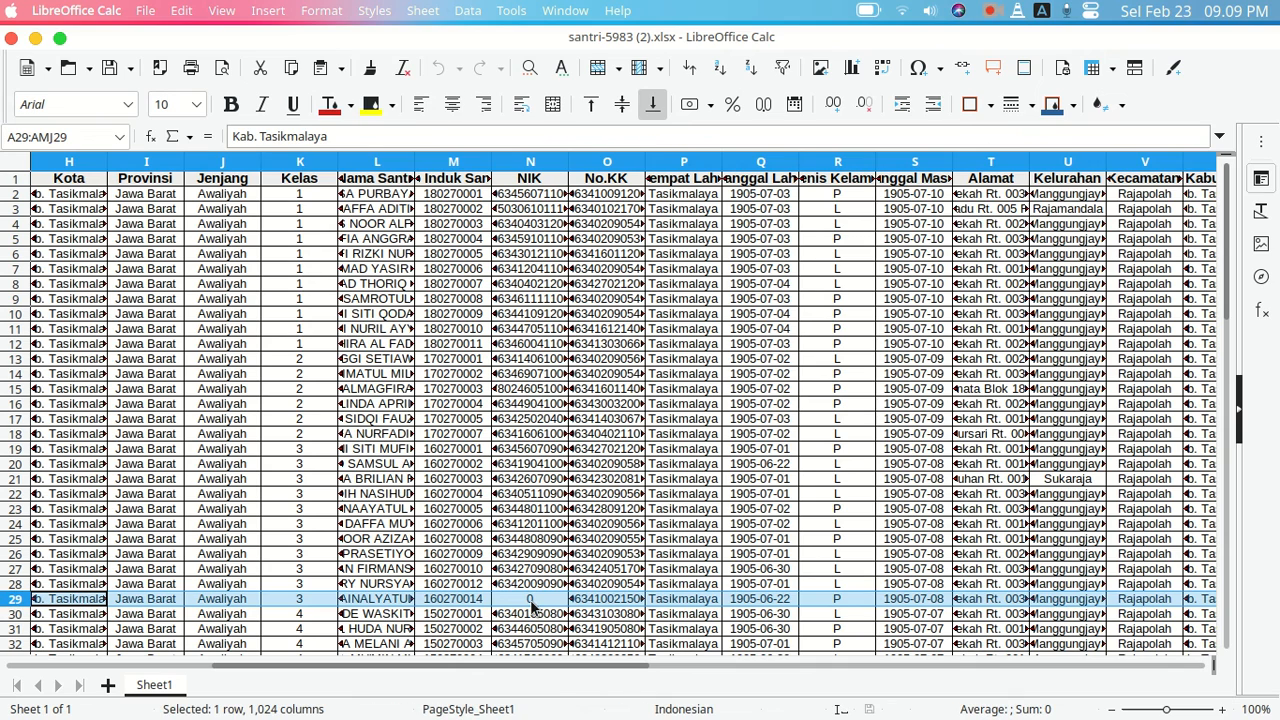
click(11, 38)
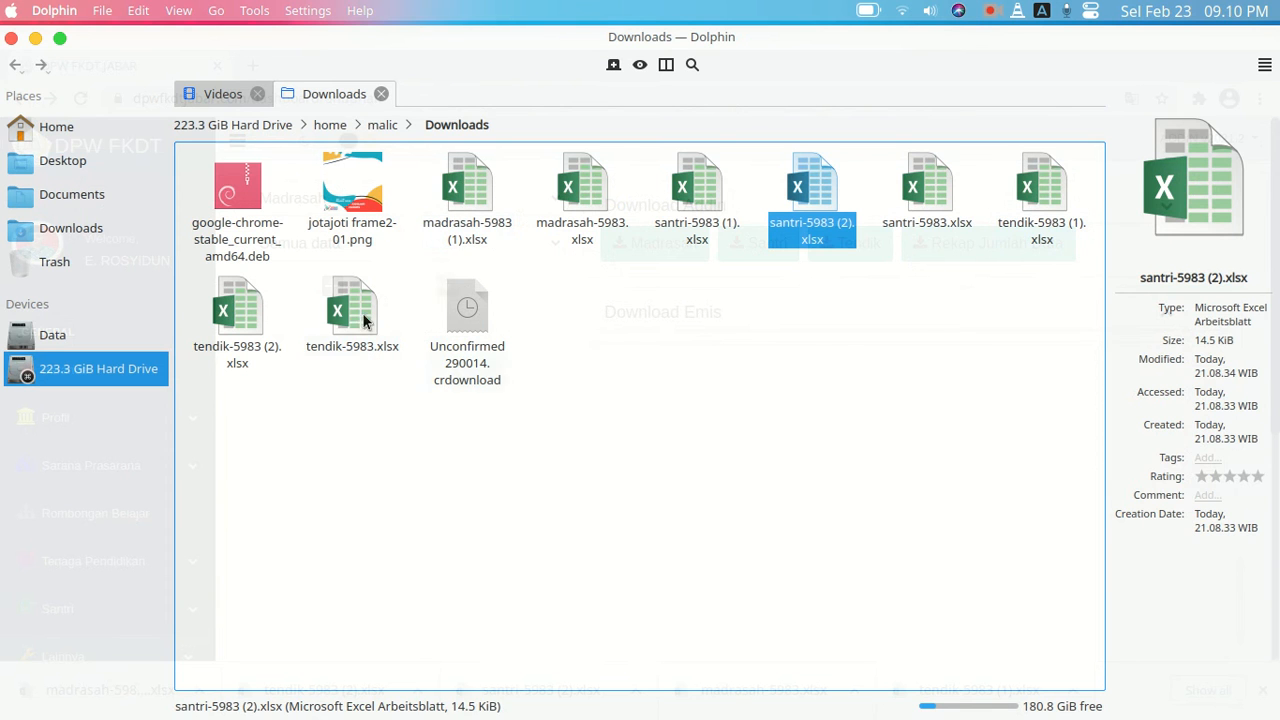
Open tendik-5983 (2).xlsx, examine its teacher data columns, and close it to return to the dashboard
double_click(242, 310)
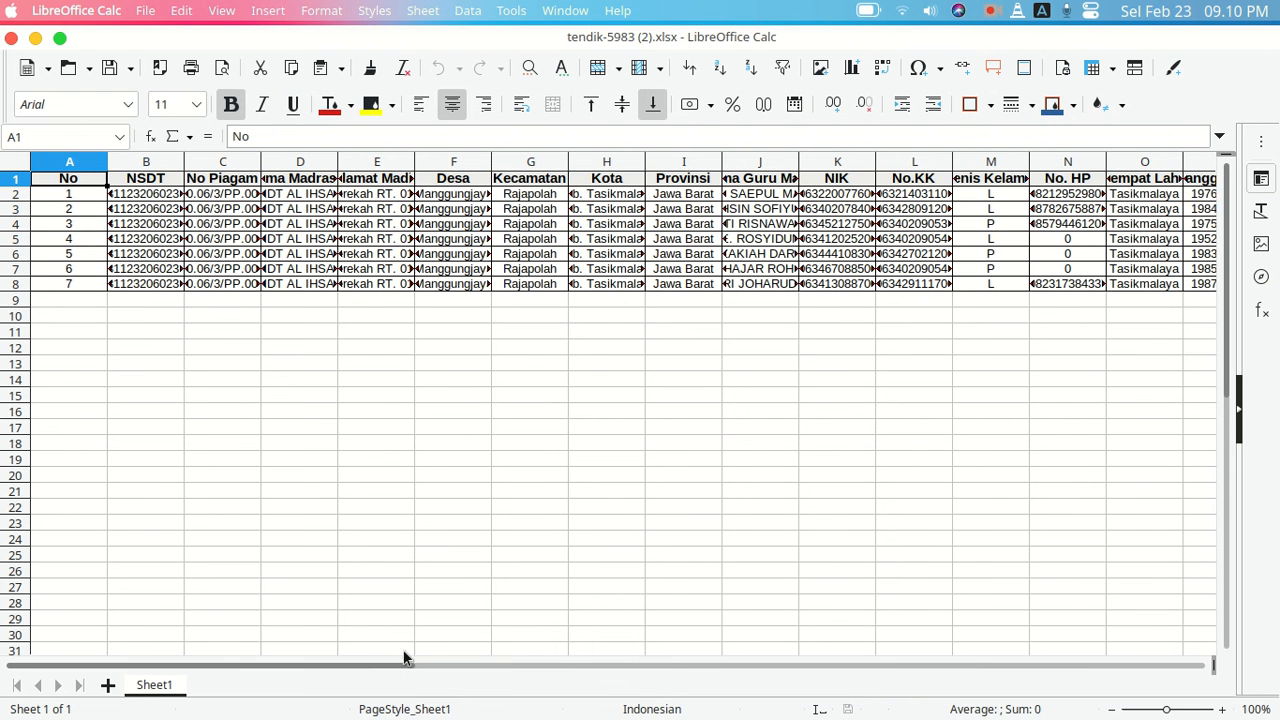
drag(403, 670, 551, 646)
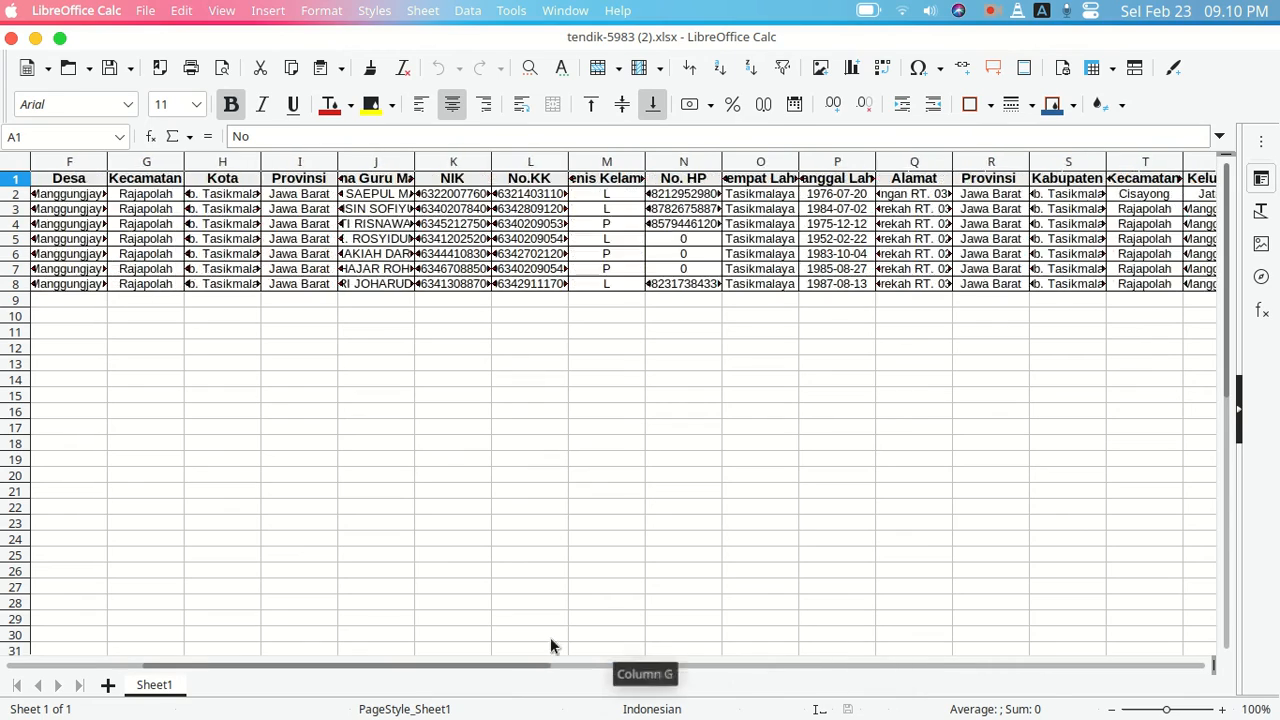
click(11, 38)
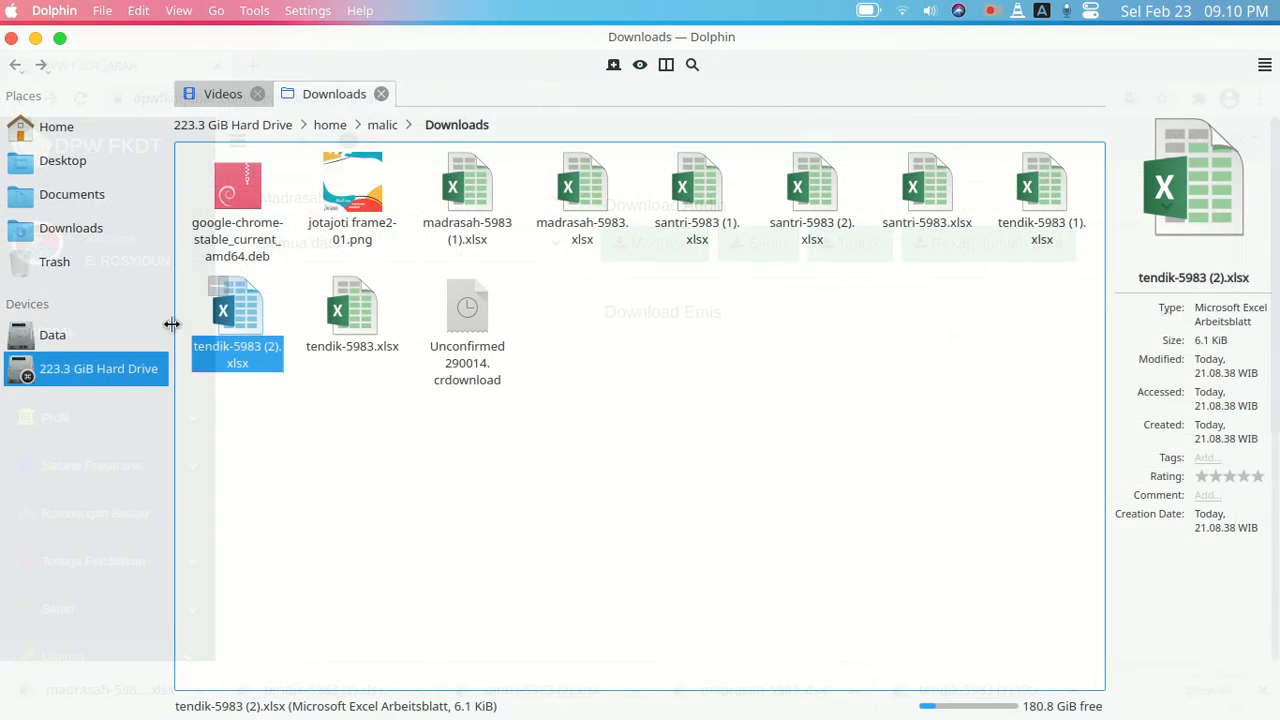
click(35, 38)
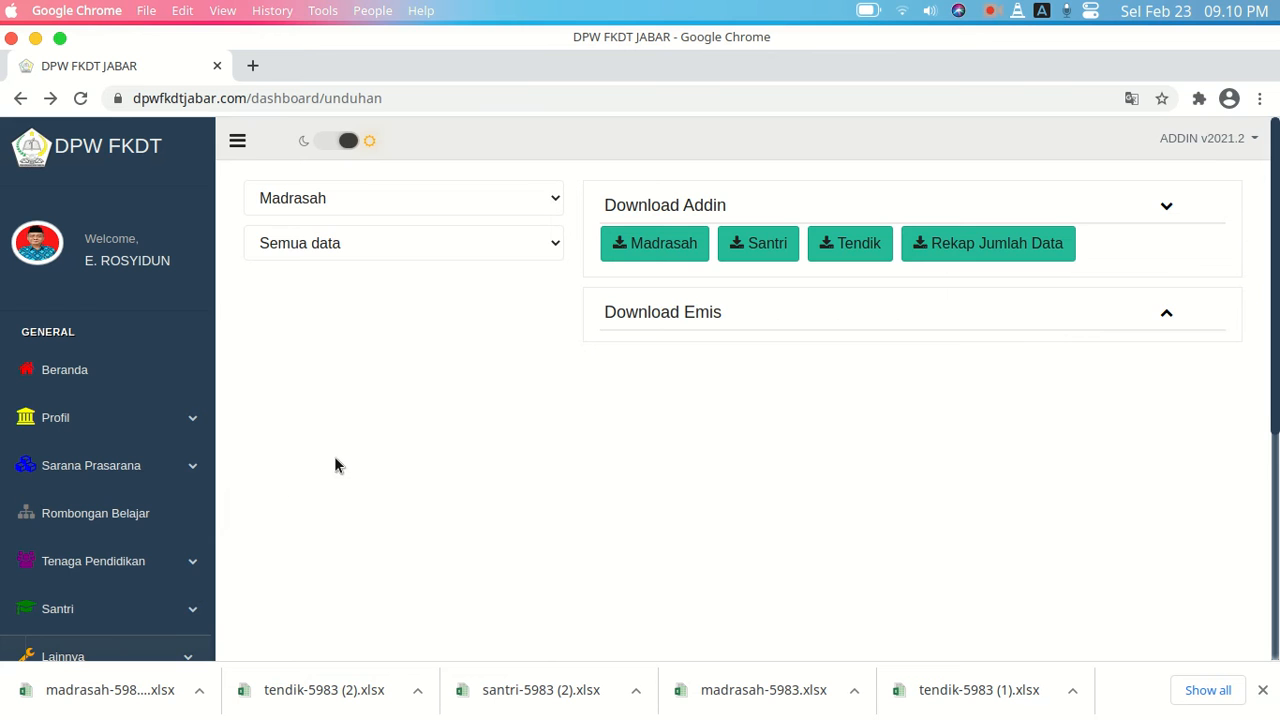
Open the Ganti Password page under Lainnya to view the username, email and new password fields
scroll(134, 463, down, 3)
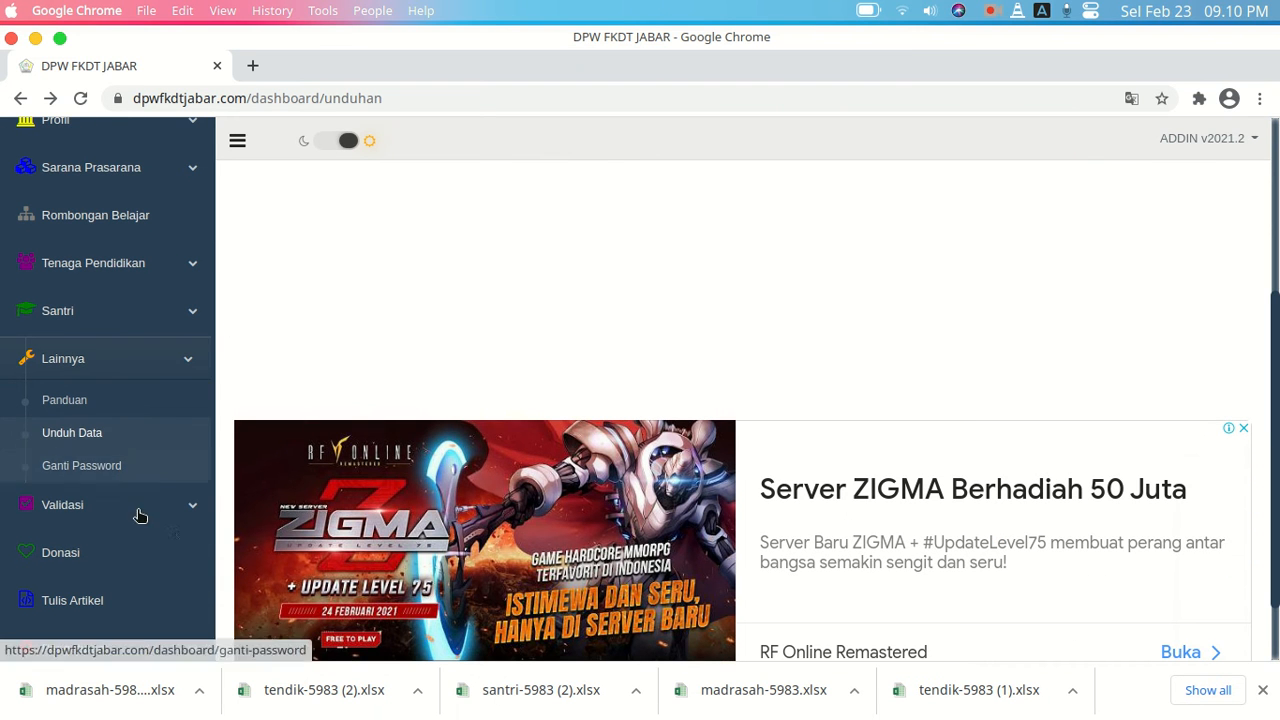
click(148, 466)
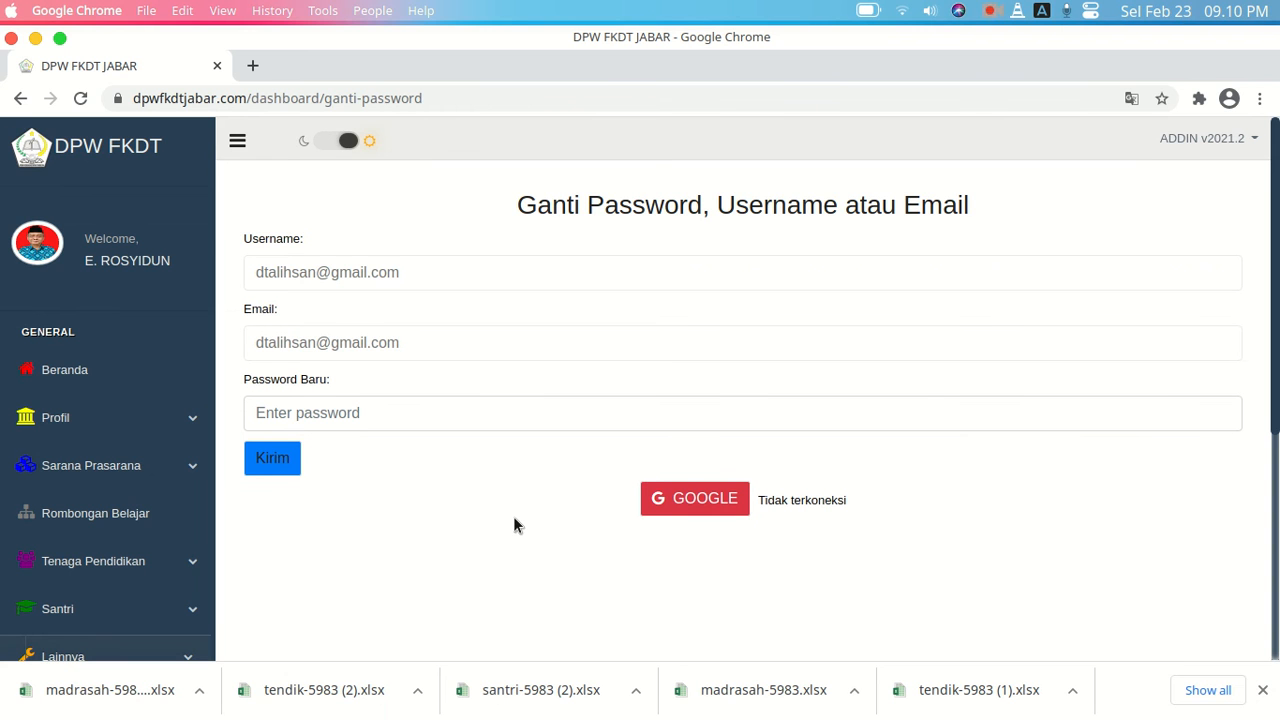
Expand Validasi and open the Validasi Tendik page to examine its validation table
scroll(513, 526, down, 3)
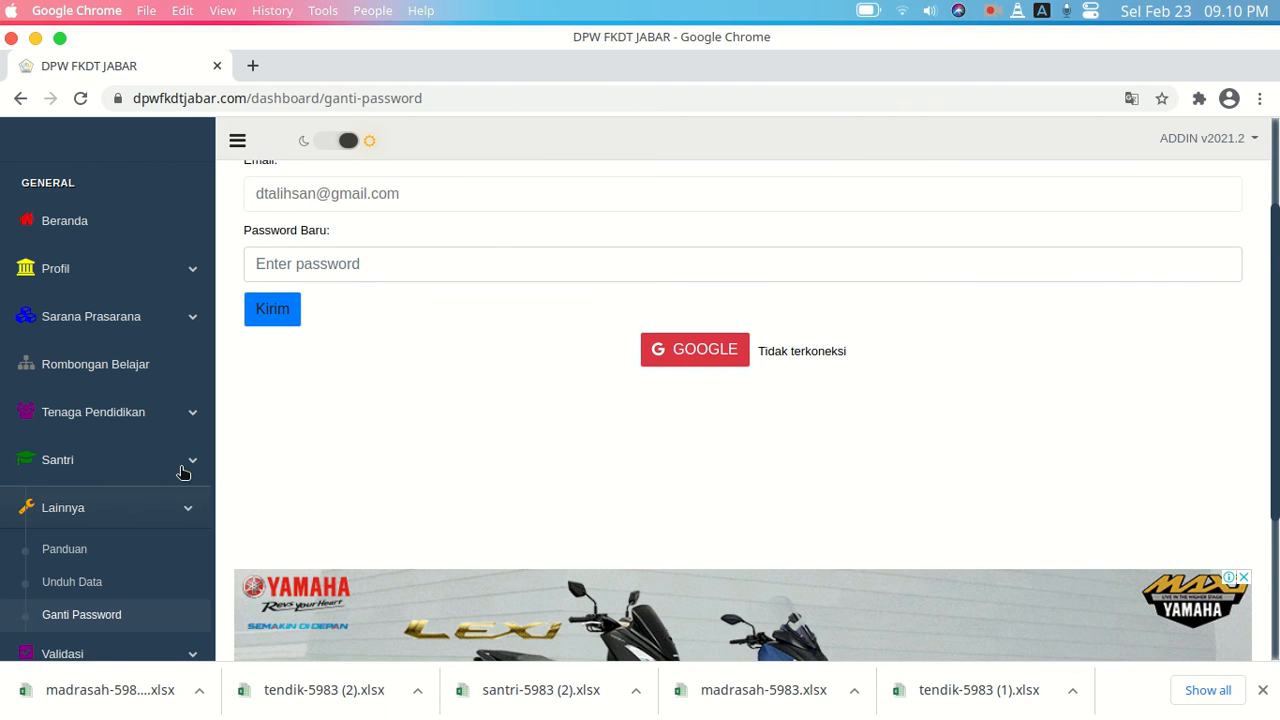
scroll(140, 469, down, 2)
scroll(100, 480, down, 2)
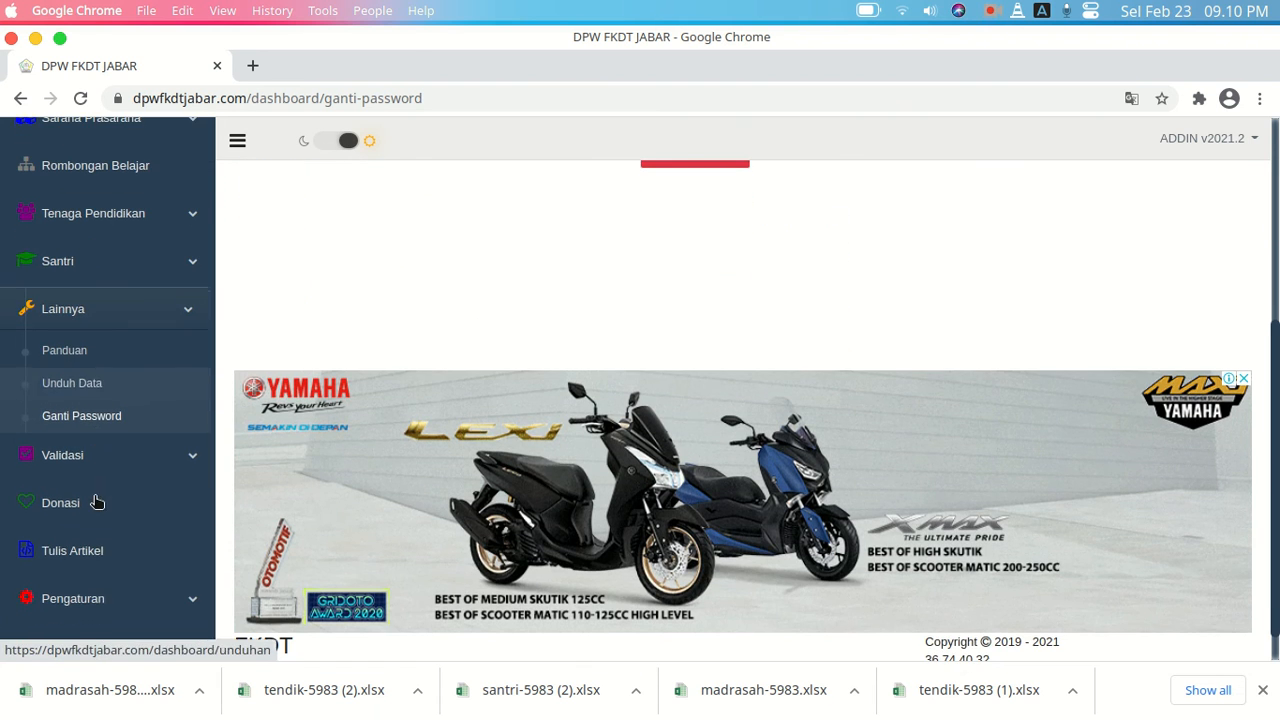
click(99, 459)
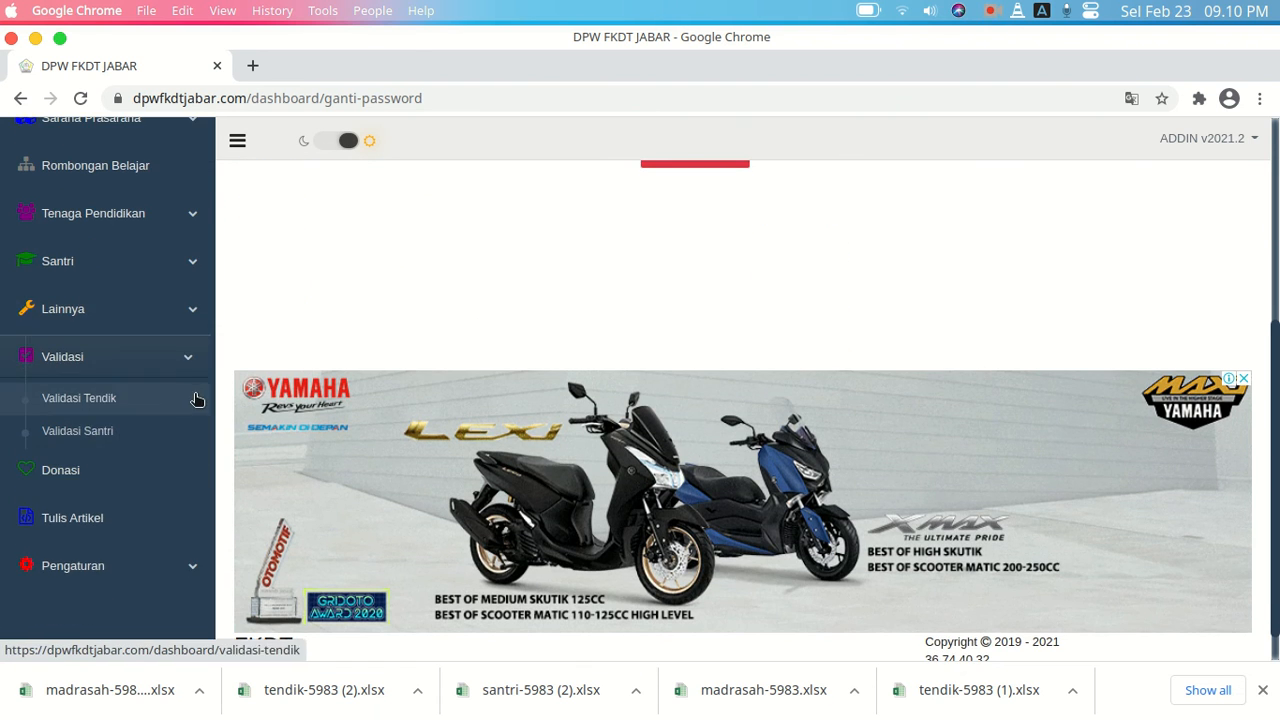
click(104, 400)
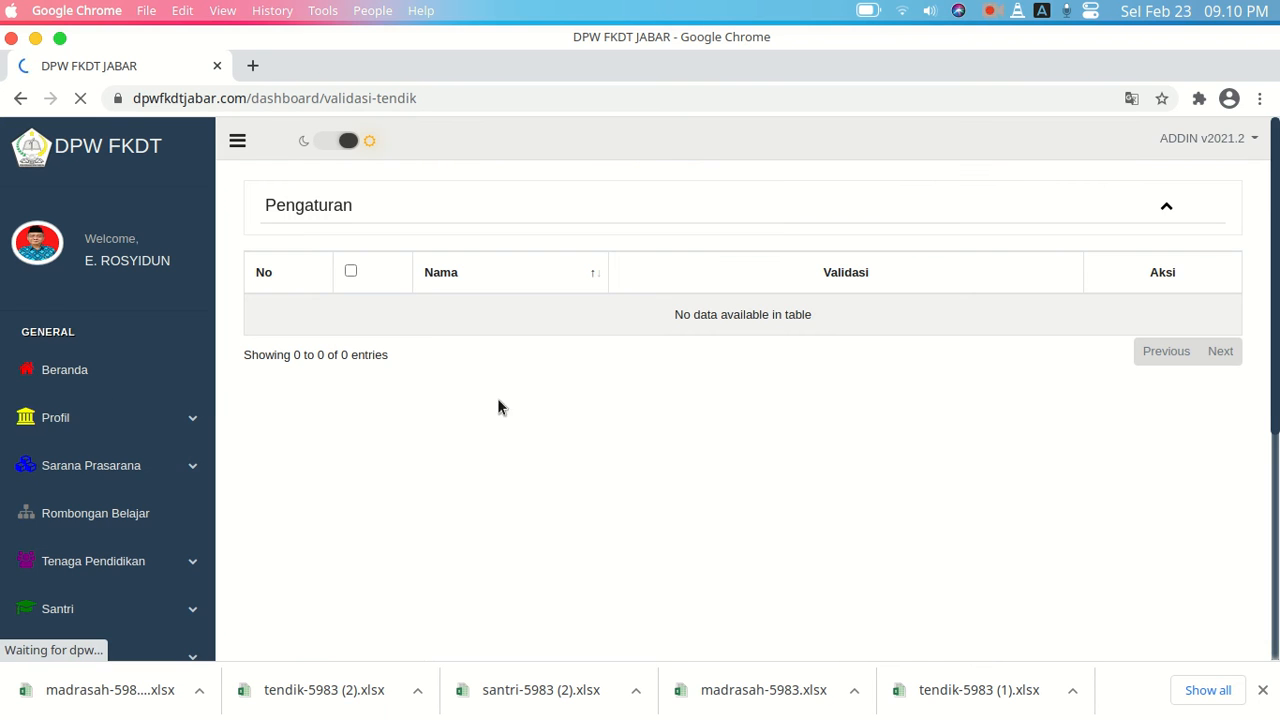
scroll(131, 511, down, 3)
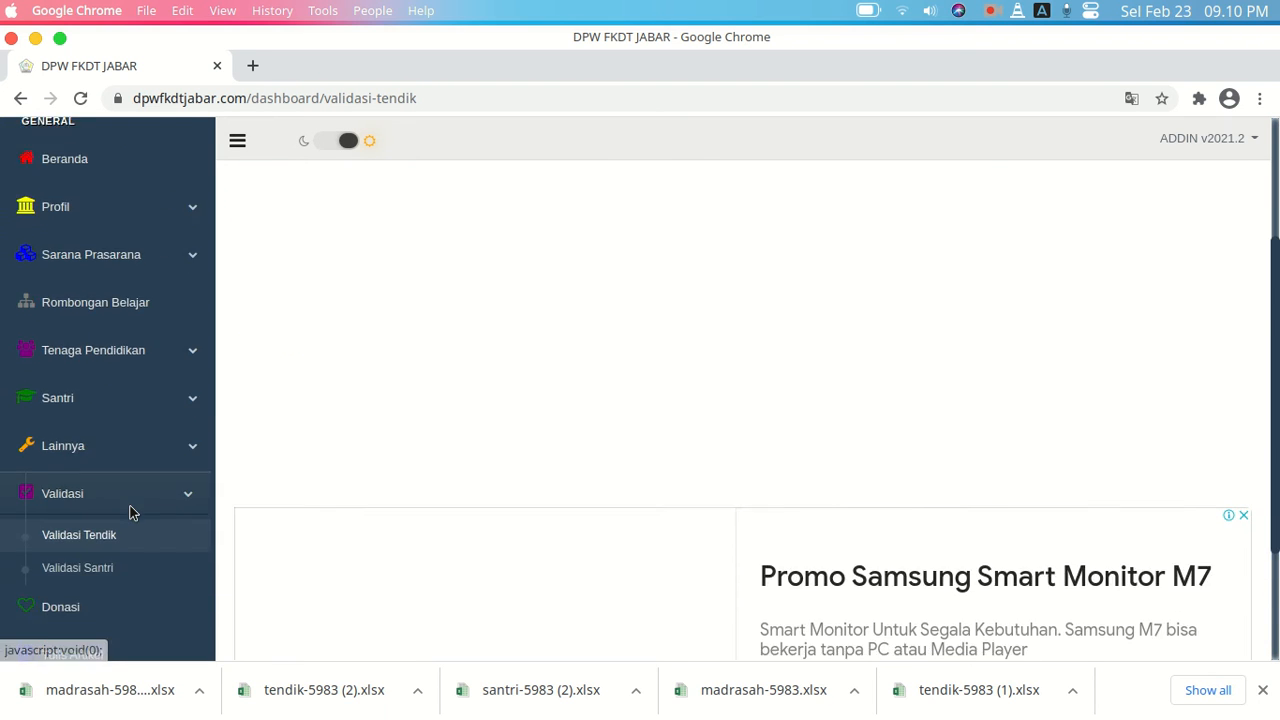
scroll(631, 346, up, 5)
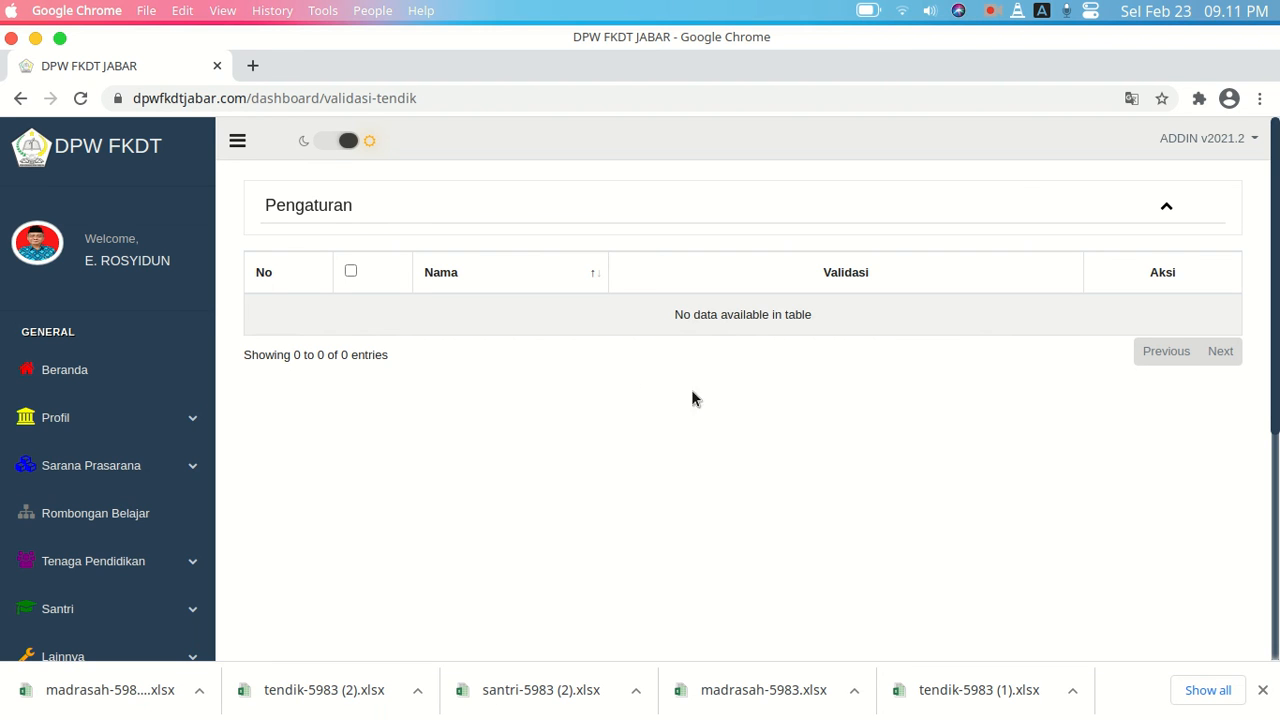
Open the Validasi Santri page, view the listed student's Edit Data Santri form, and close it without changes
scroll(677, 397, down, 5)
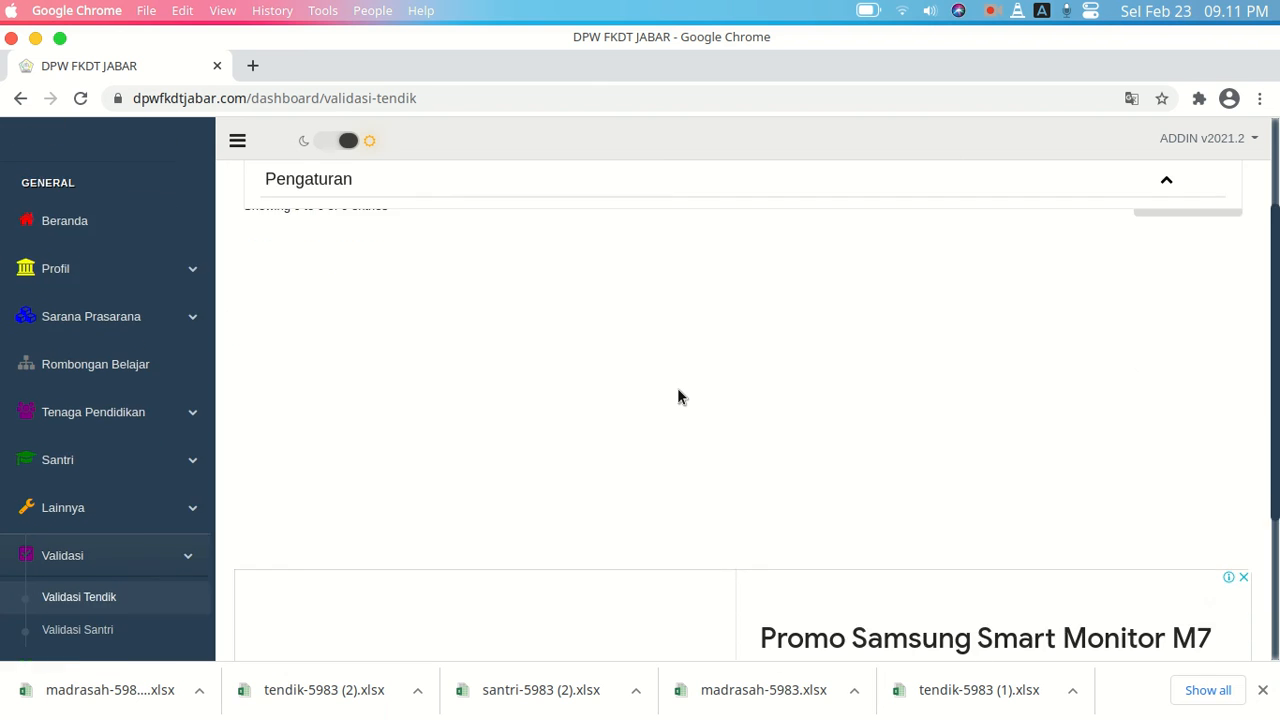
click(166, 483)
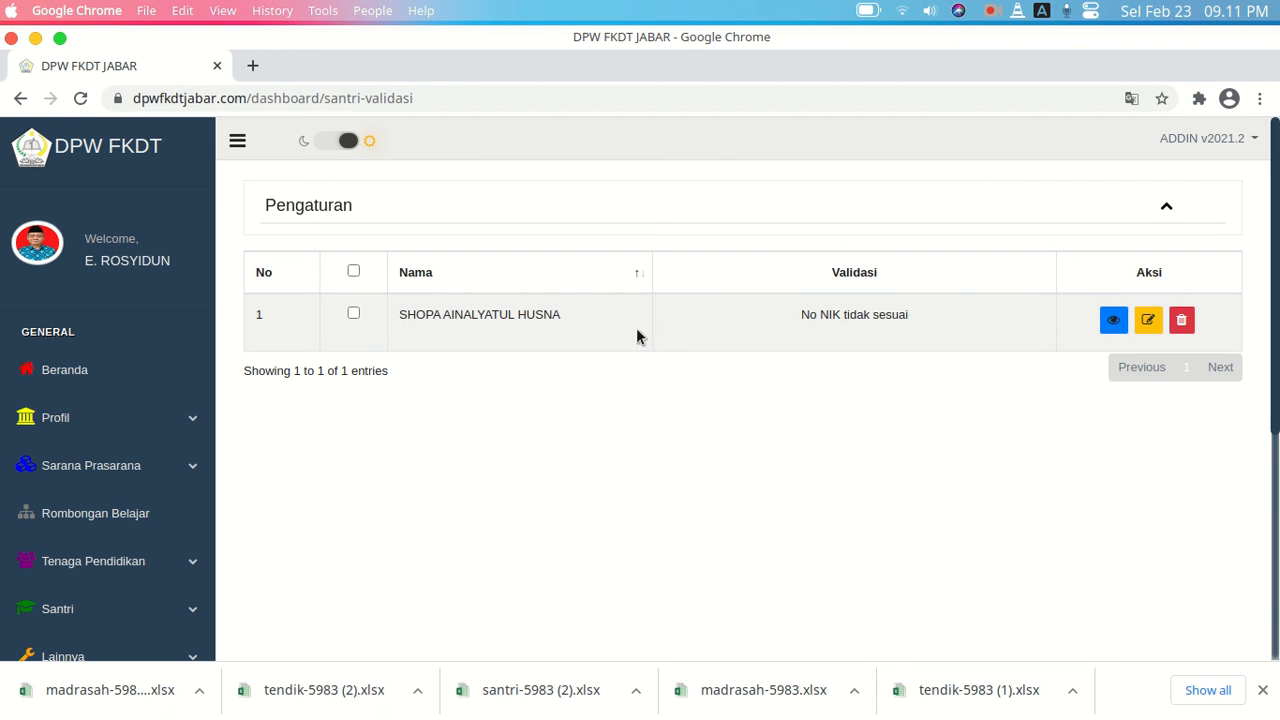
click(1148, 322)
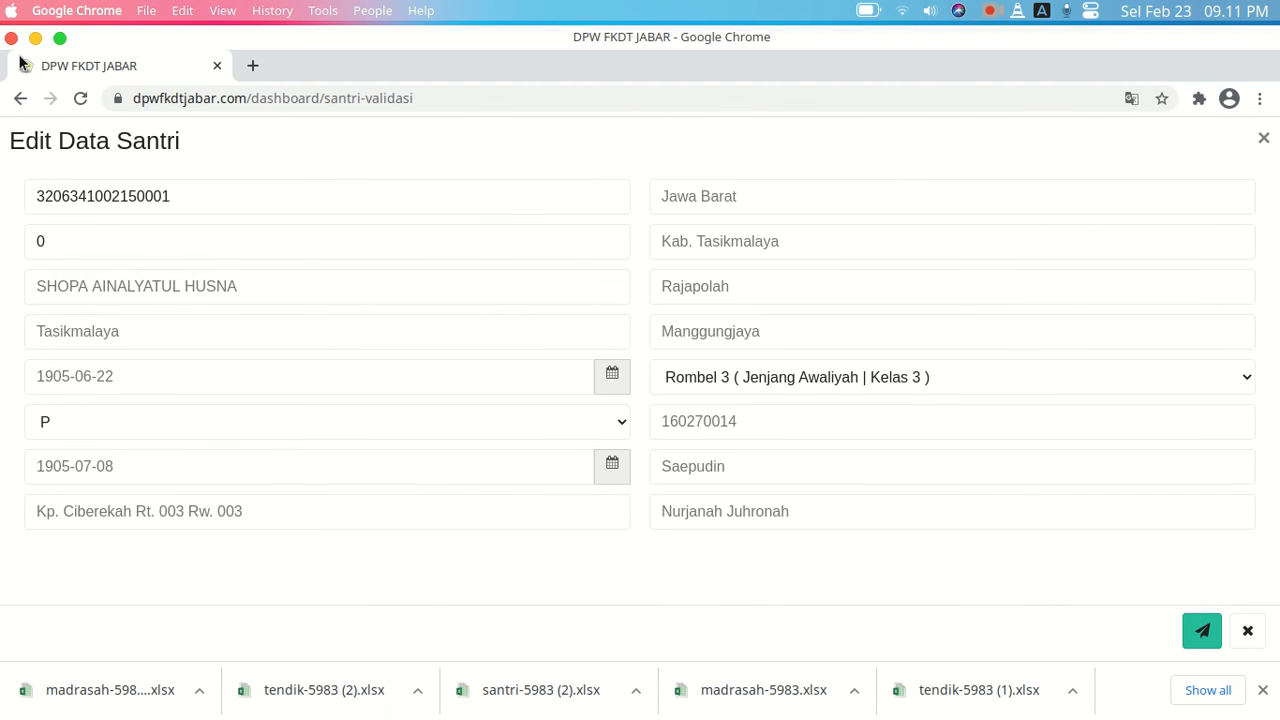
click(1264, 140)
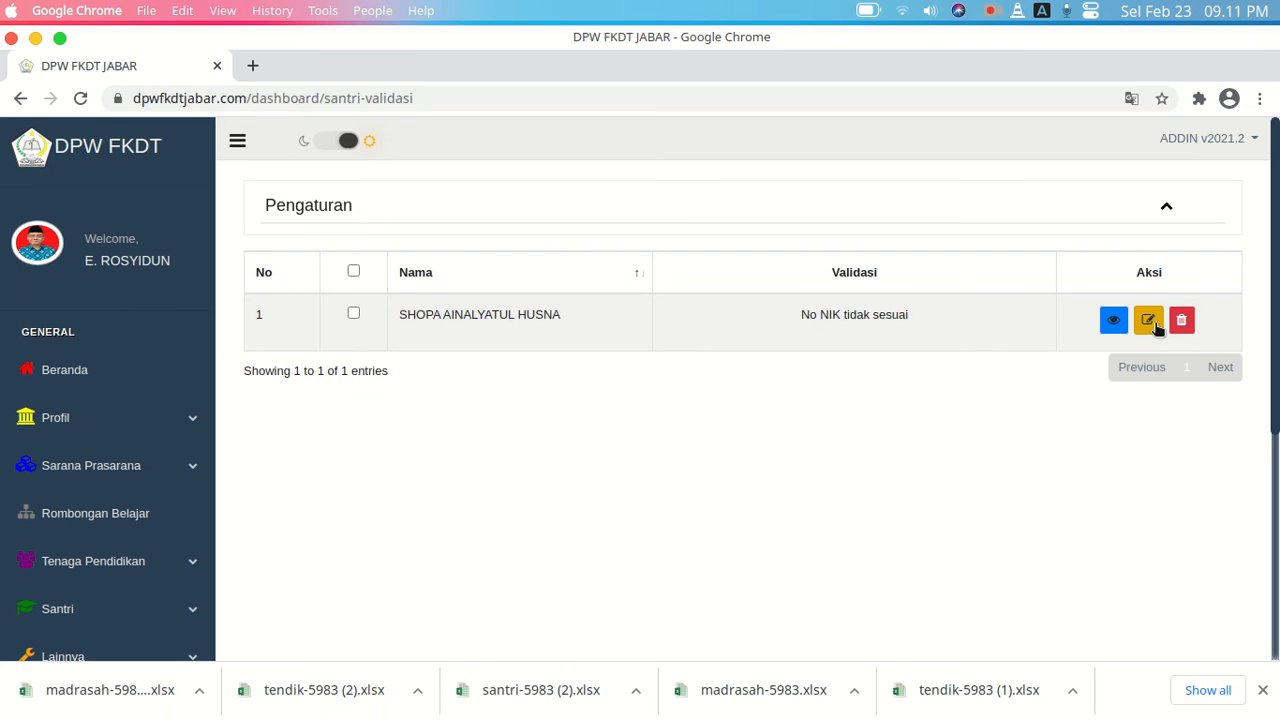
Open the Detil Data of the student listed on Validasi Santri and read through all fields down to Nama Ibu
click(1113, 322)
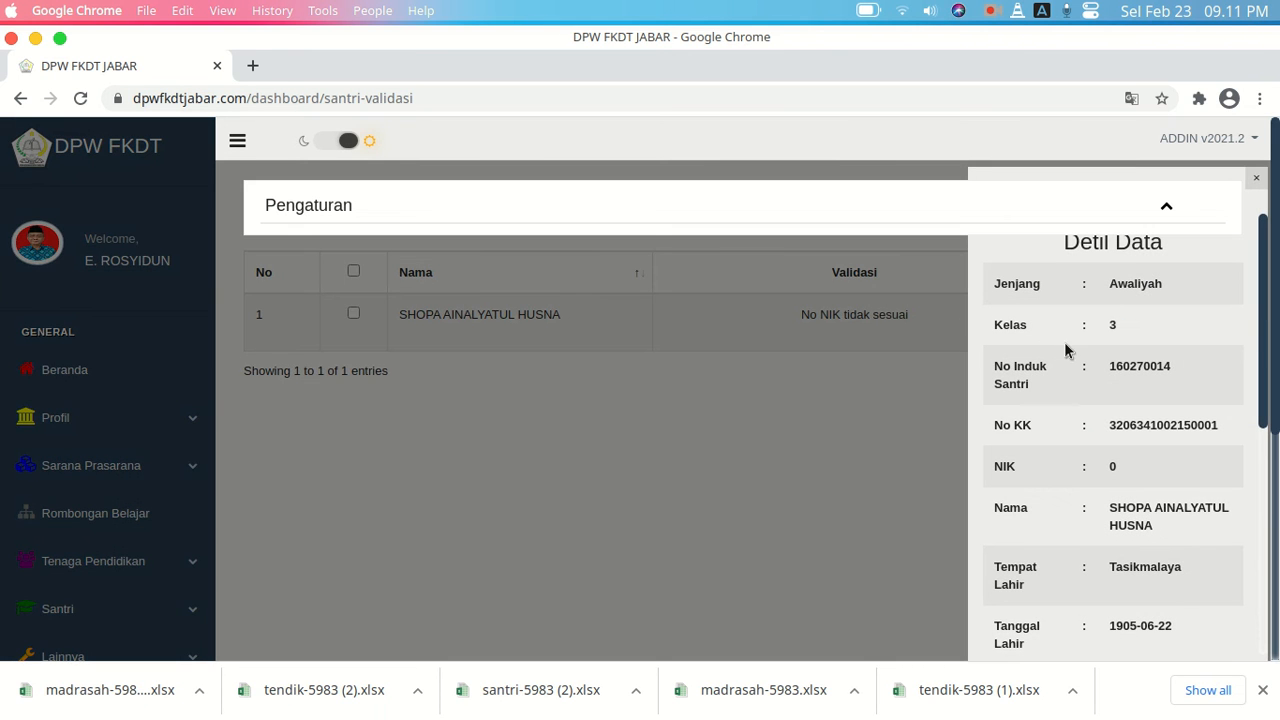
scroll(1066, 349, down, 2)
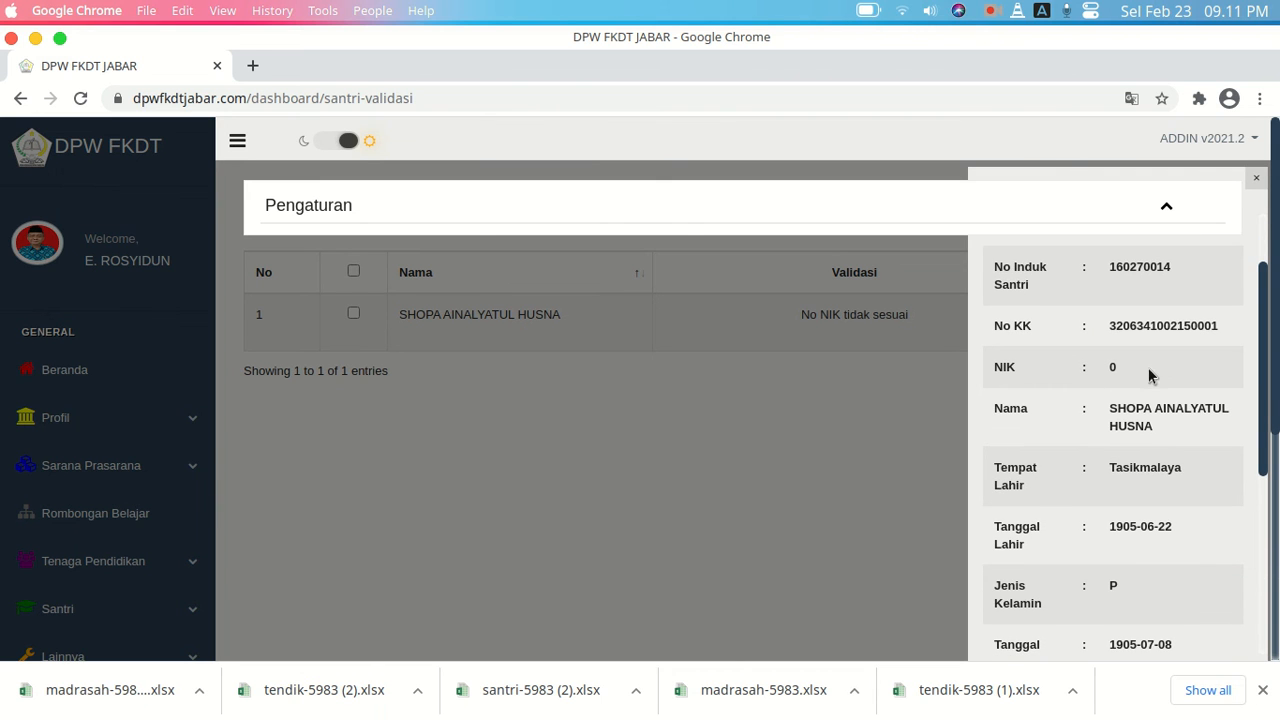
scroll(1191, 370, down, 2)
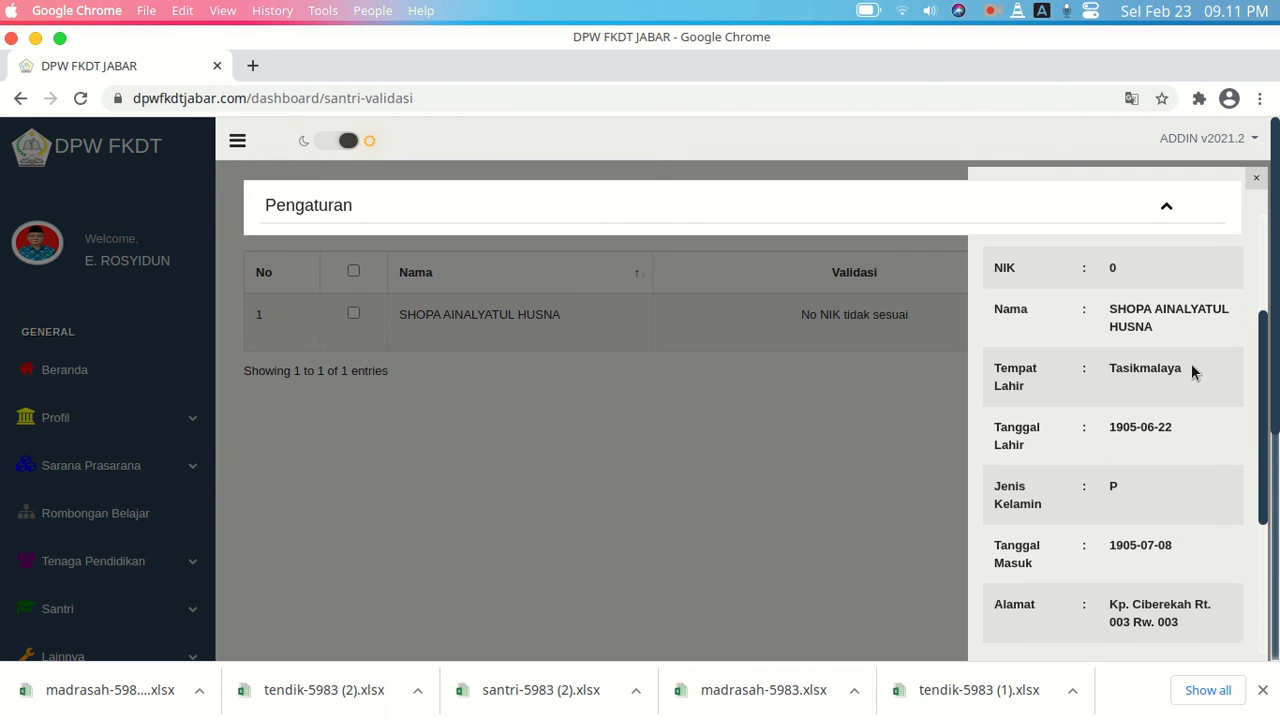
scroll(1192, 370, down, 5)
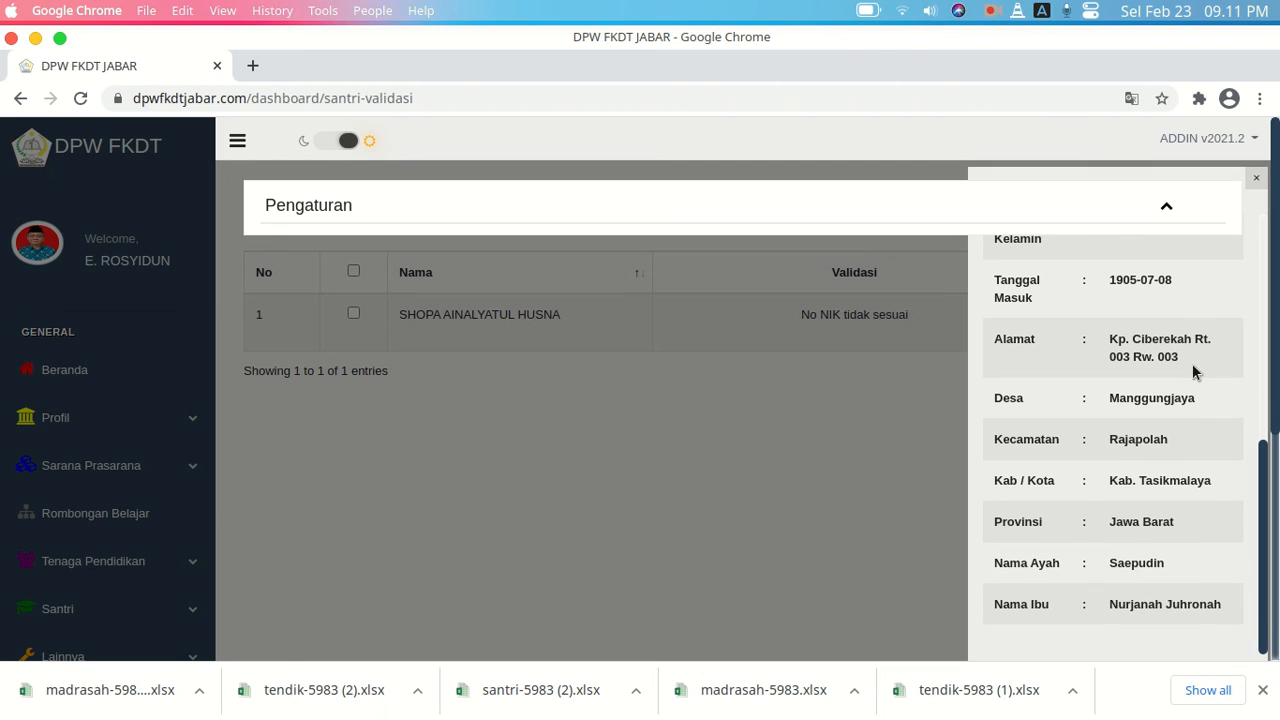
Close the student's Detil Data on Validasi Santri and open the Donasi page
click(748, 166)
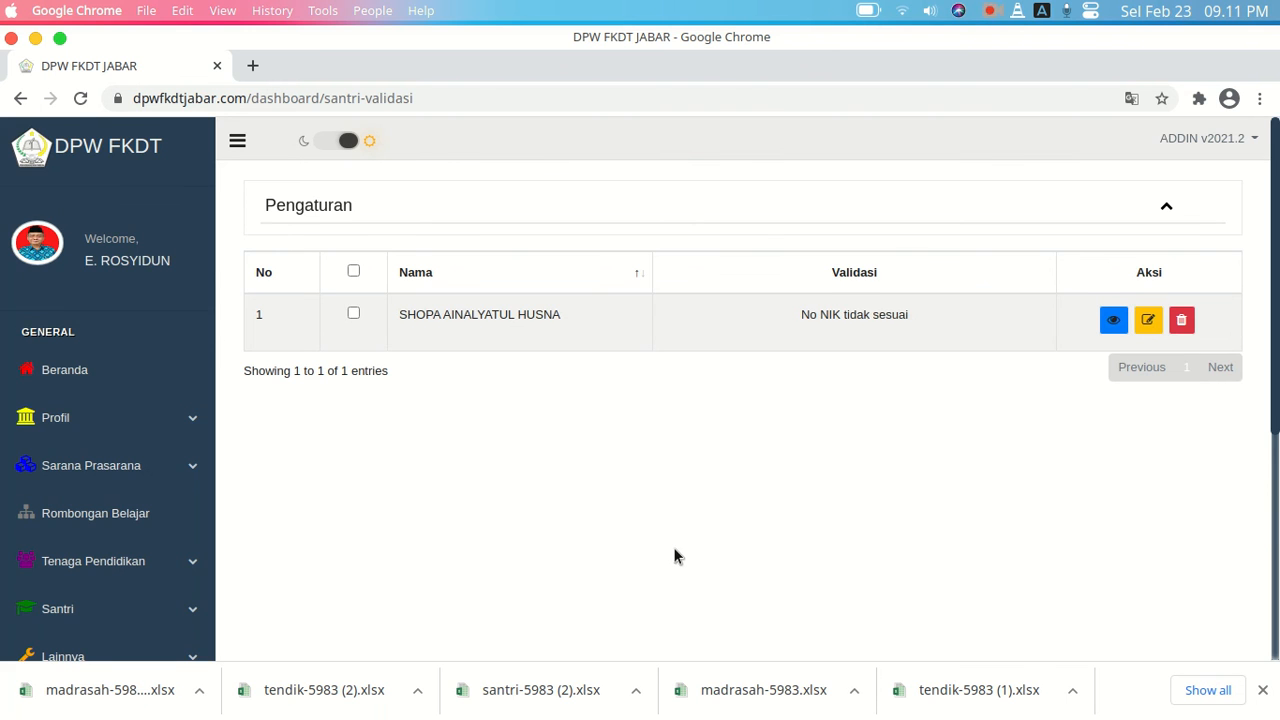
scroll(675, 541, down, 5)
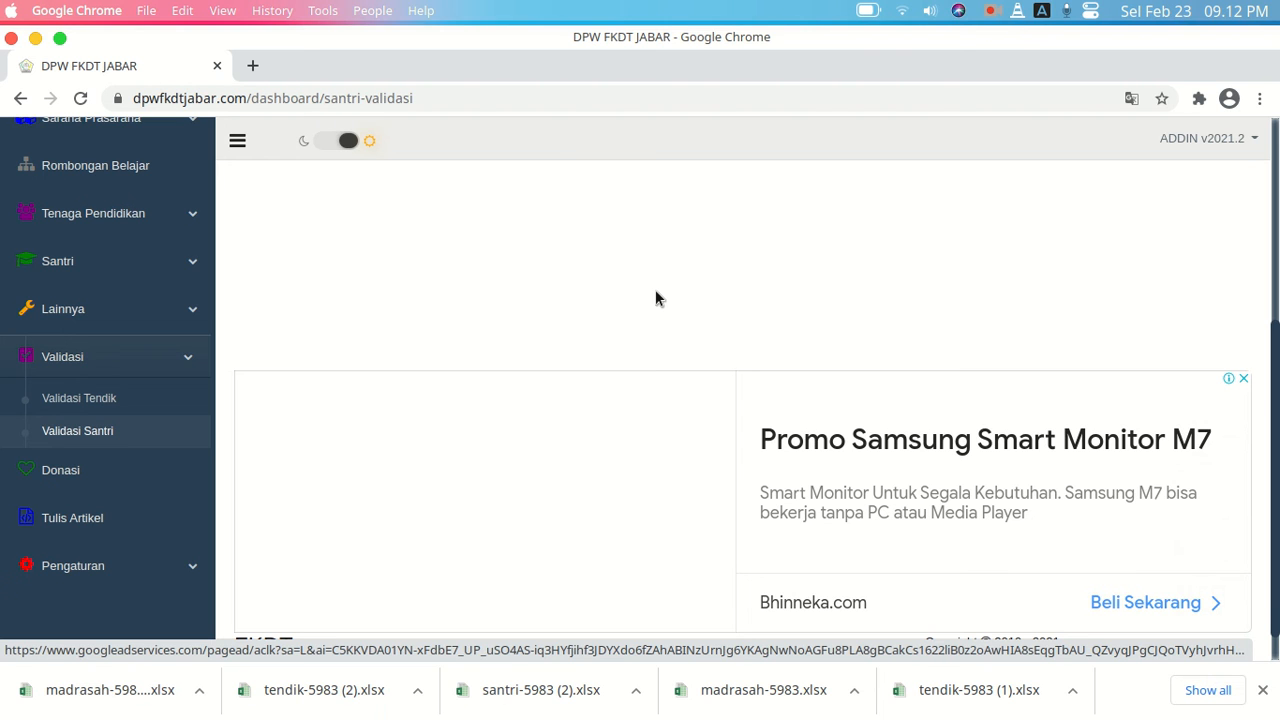
click(66, 478)
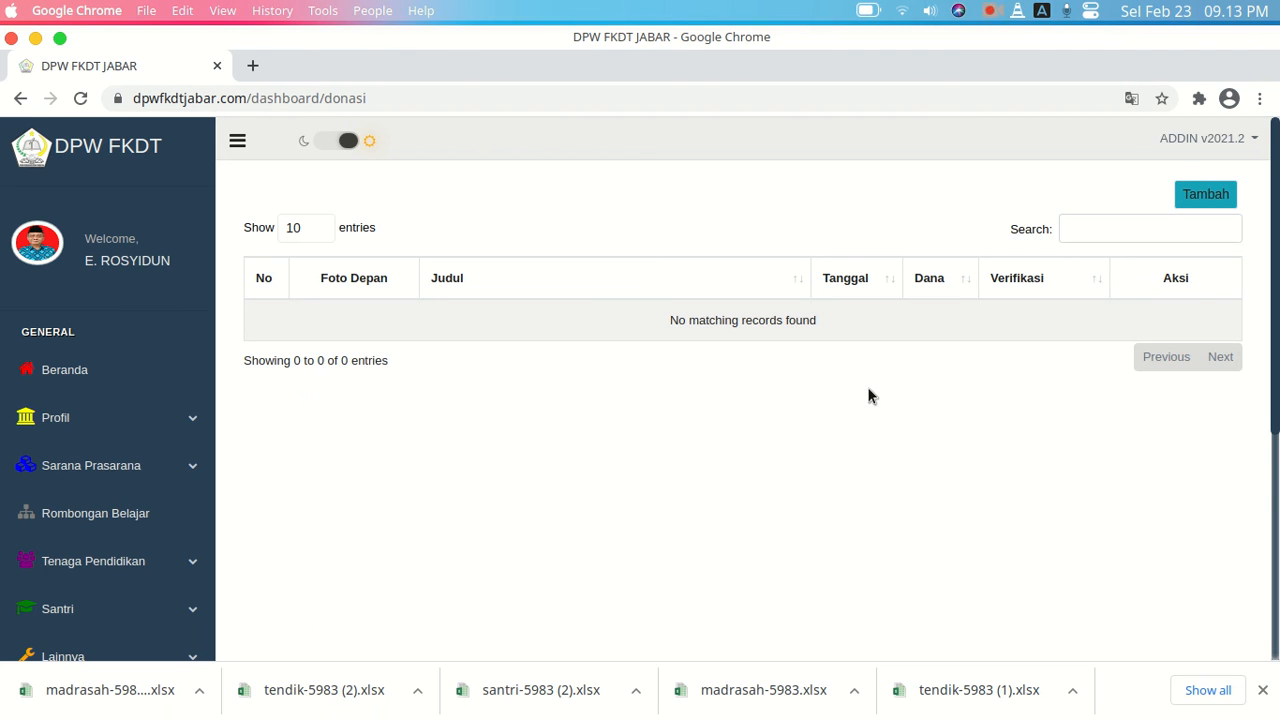
Open the Tambah Donasi form and go through its Judul Berita, Link Berita and Deskripsi Singkat fields
click(1203, 198)
click(139, 199)
click(75, 250)
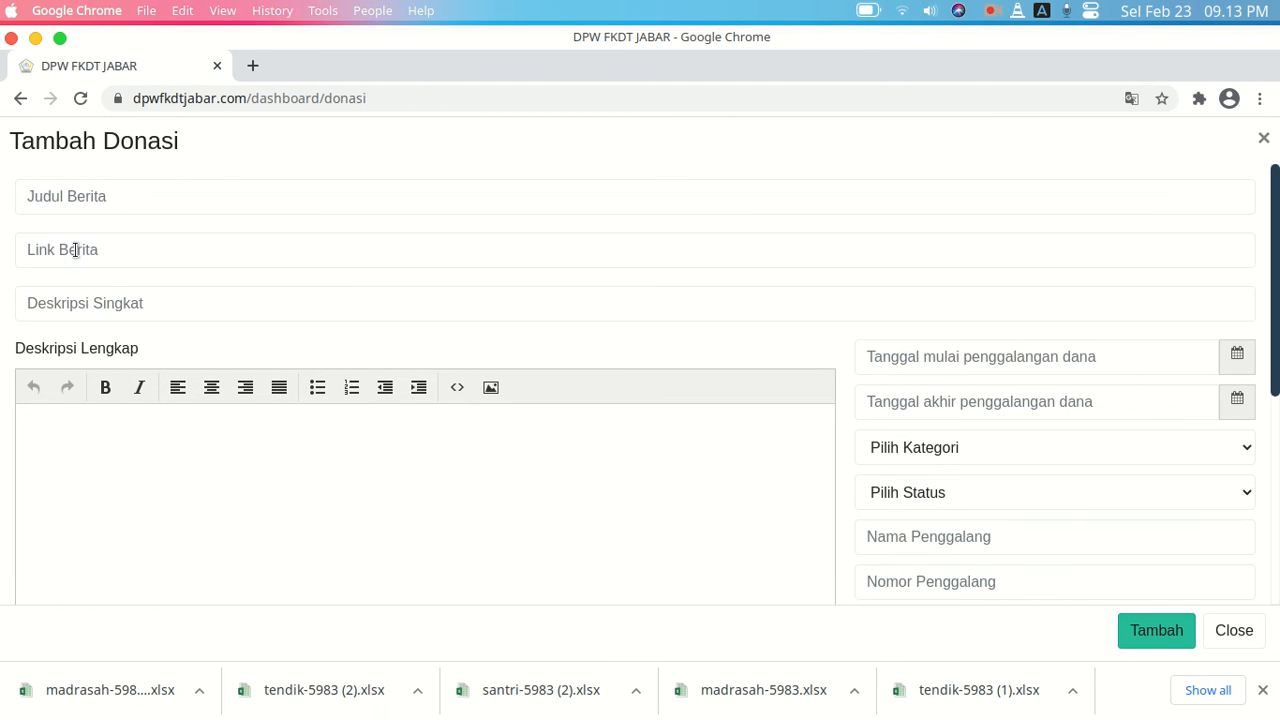
scroll(130, 230, down, 2)
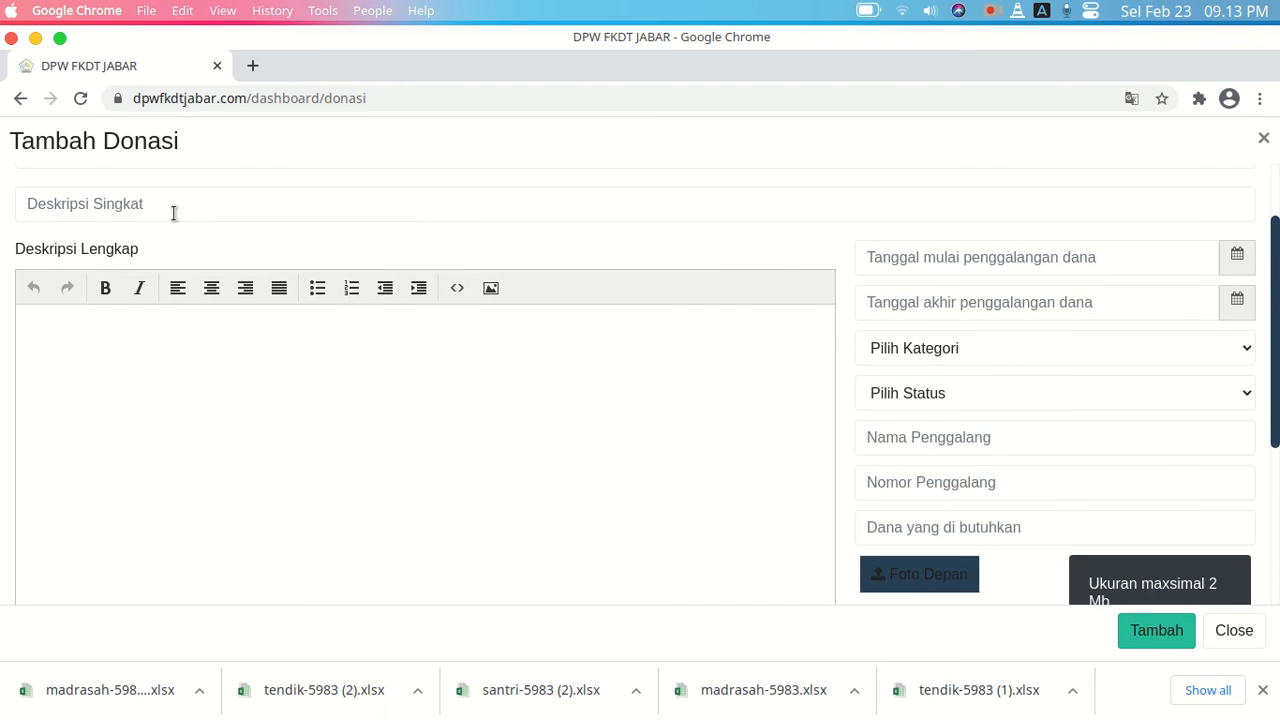
click(190, 203)
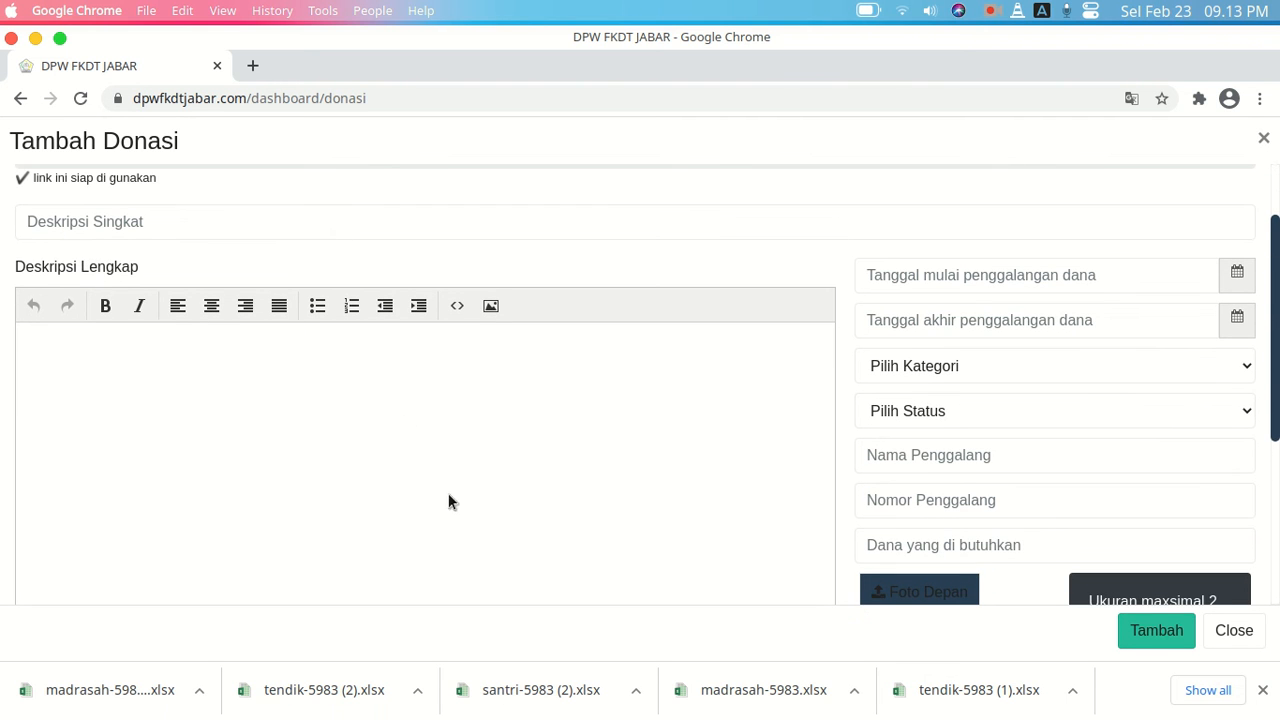
View the available category and status options in the Tambah Donasi form without choosing any
click(1244, 368)
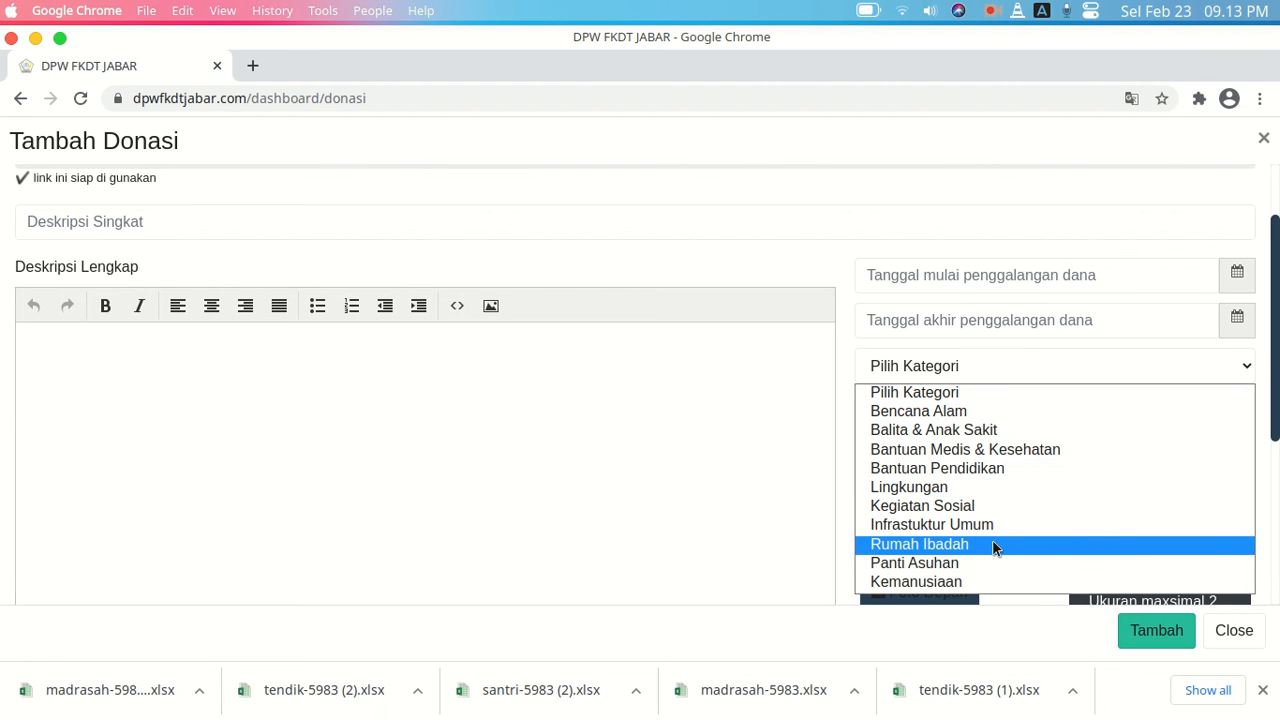
click(1243, 369)
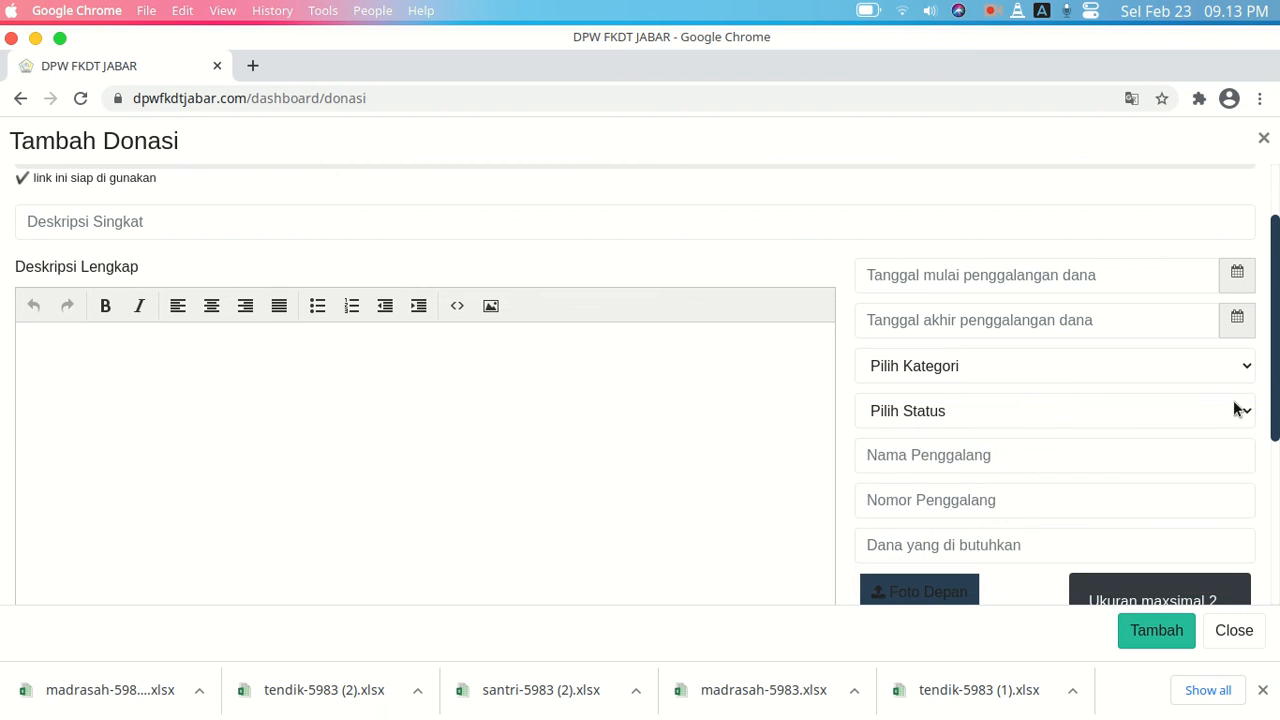
click(1248, 409)
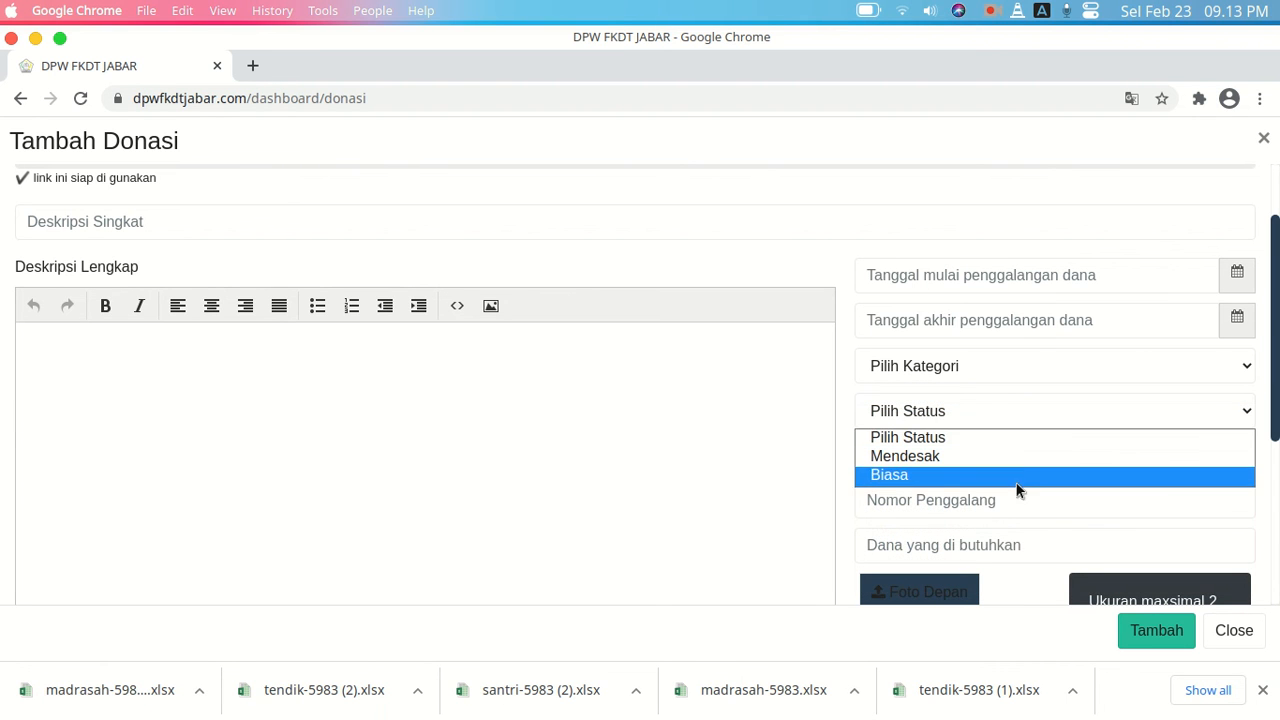
click(1249, 411)
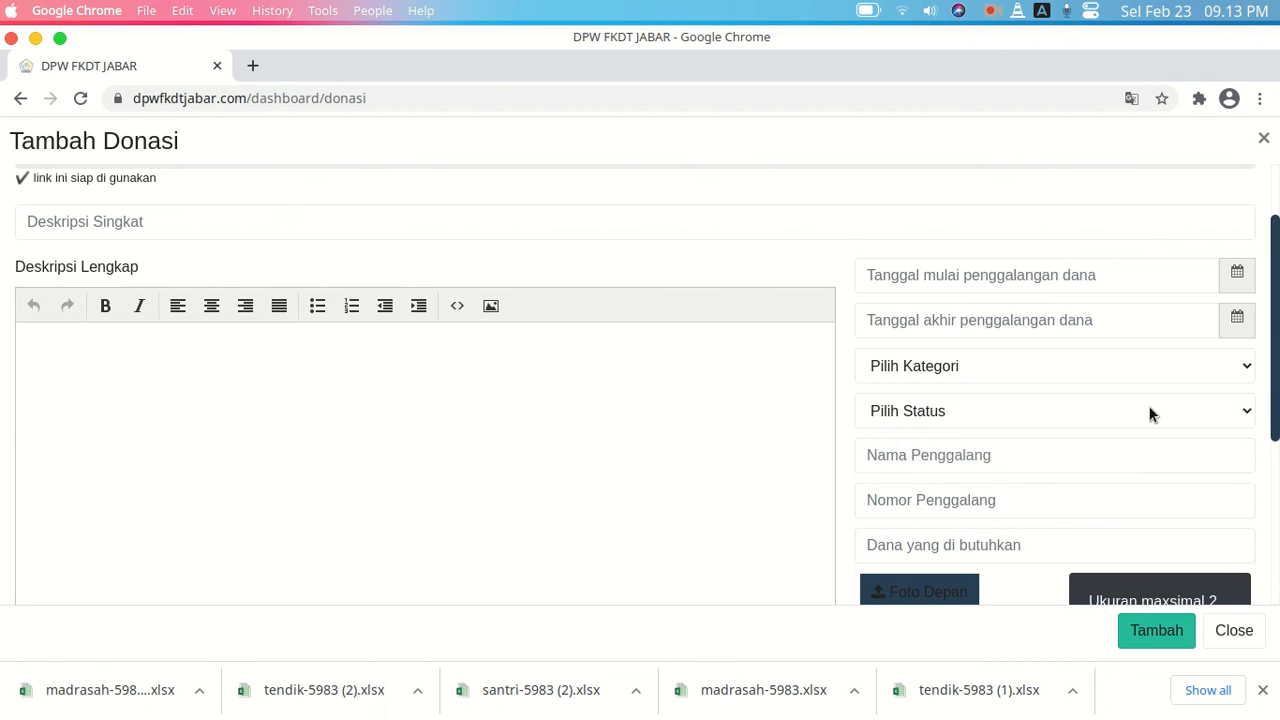
Review the fundraiser number, required funds and Foto Depan fields of the donation form, and close it without saving
click(1016, 497)
scroll(1010, 494, down, 1)
click(1007, 491)
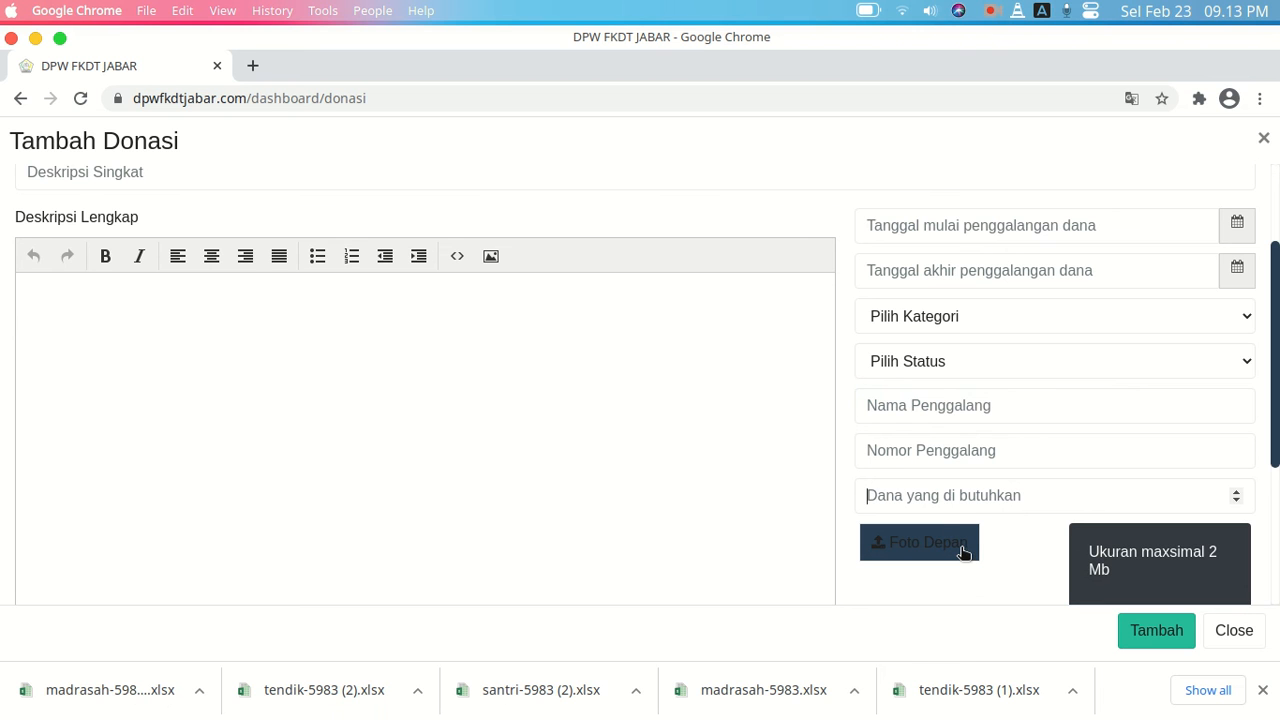
scroll(1018, 537, up, 1)
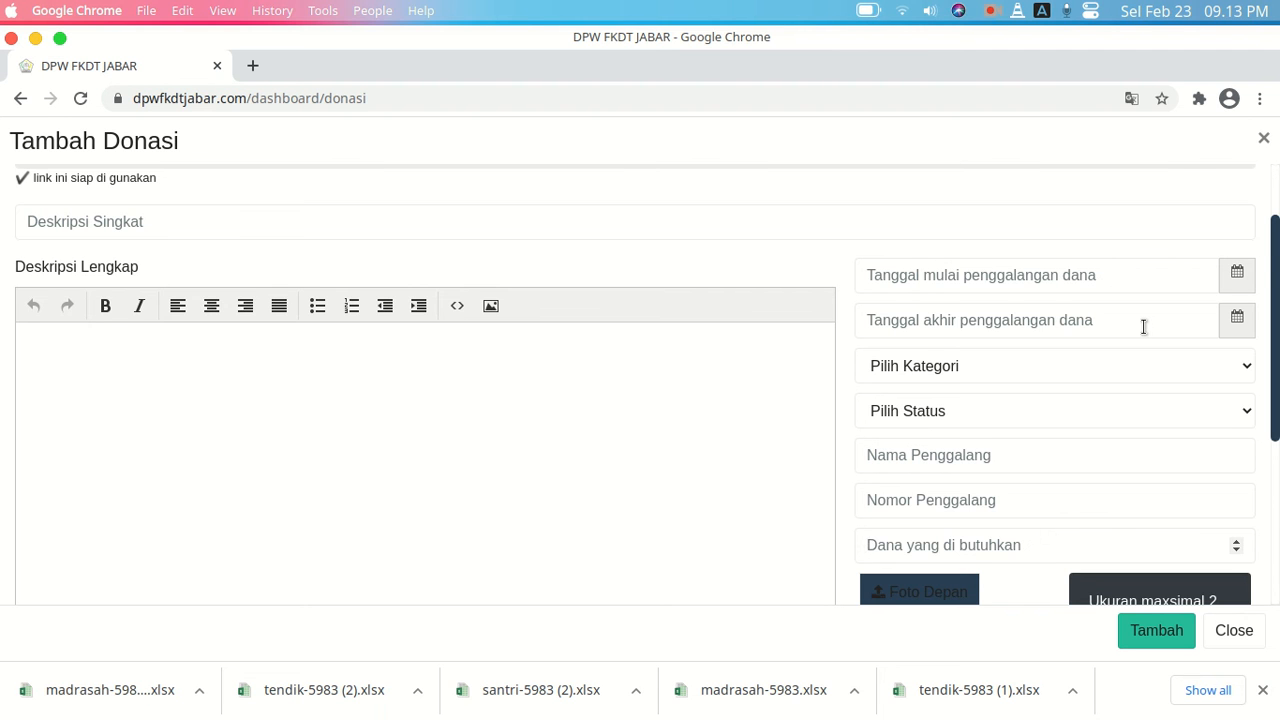
scroll(1145, 326, down, 3)
scroll(1145, 327, up, 2)
scroll(1148, 327, up, 3)
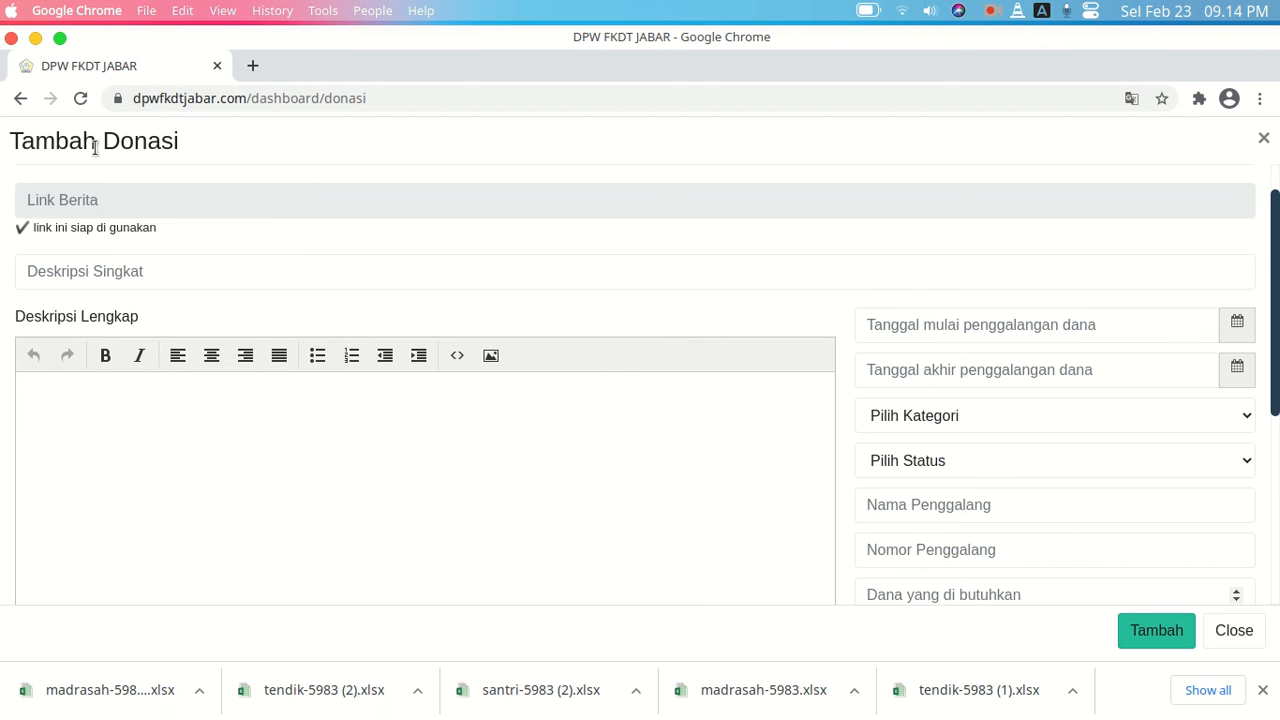
click(1264, 141)
Open the Tulis Artikel page and examine the title, link and text fields of the Tambah Artikel form
scroll(95, 513, down, 3)
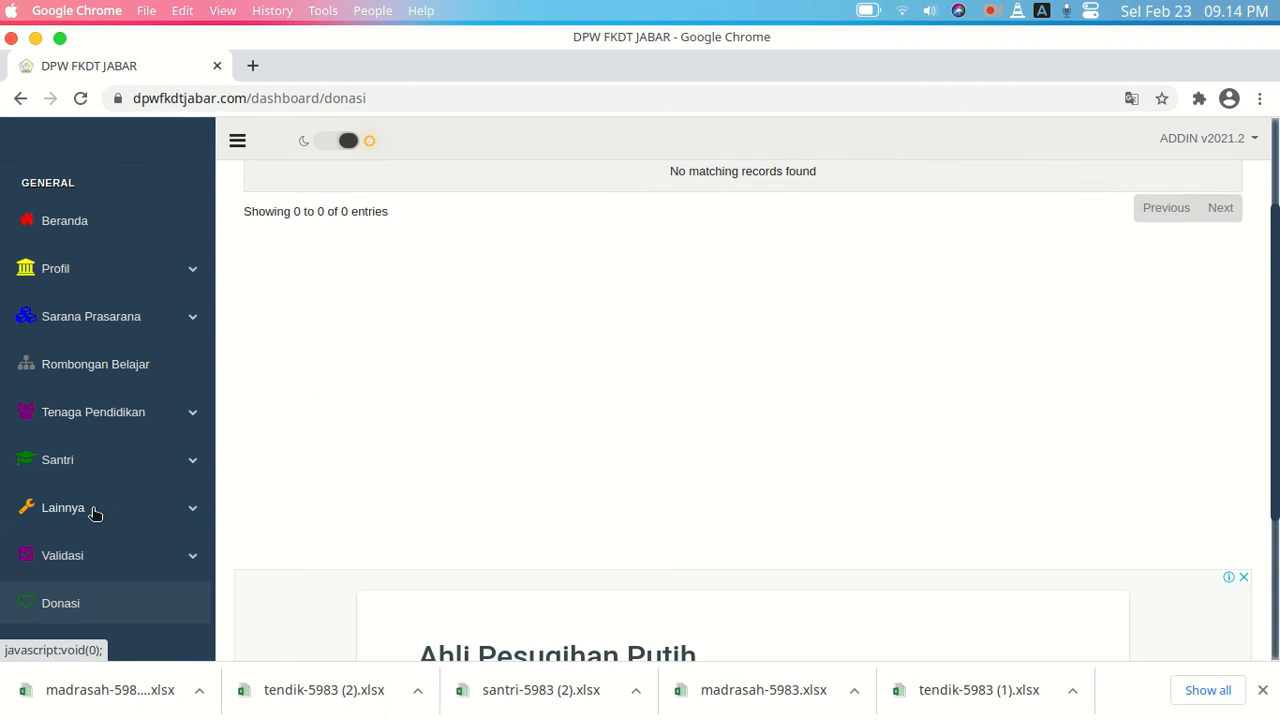
scroll(163, 514, down, 2)
click(155, 551)
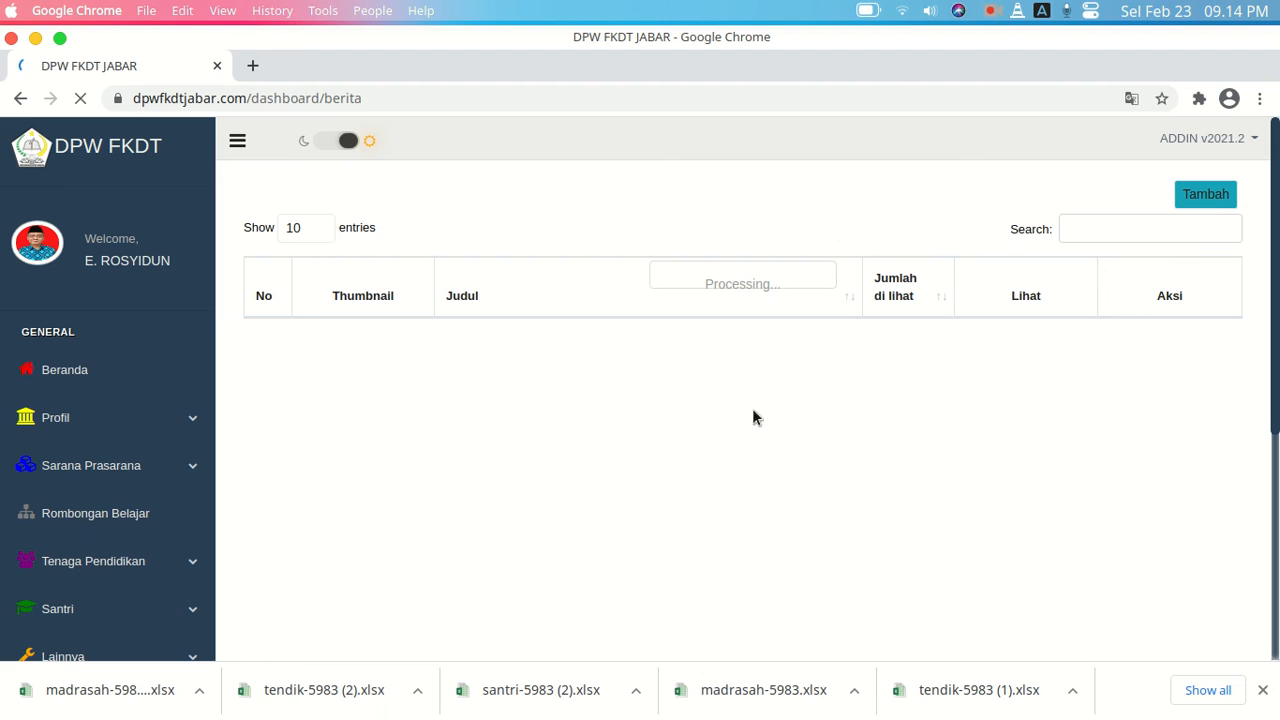
click(1210, 196)
click(210, 190)
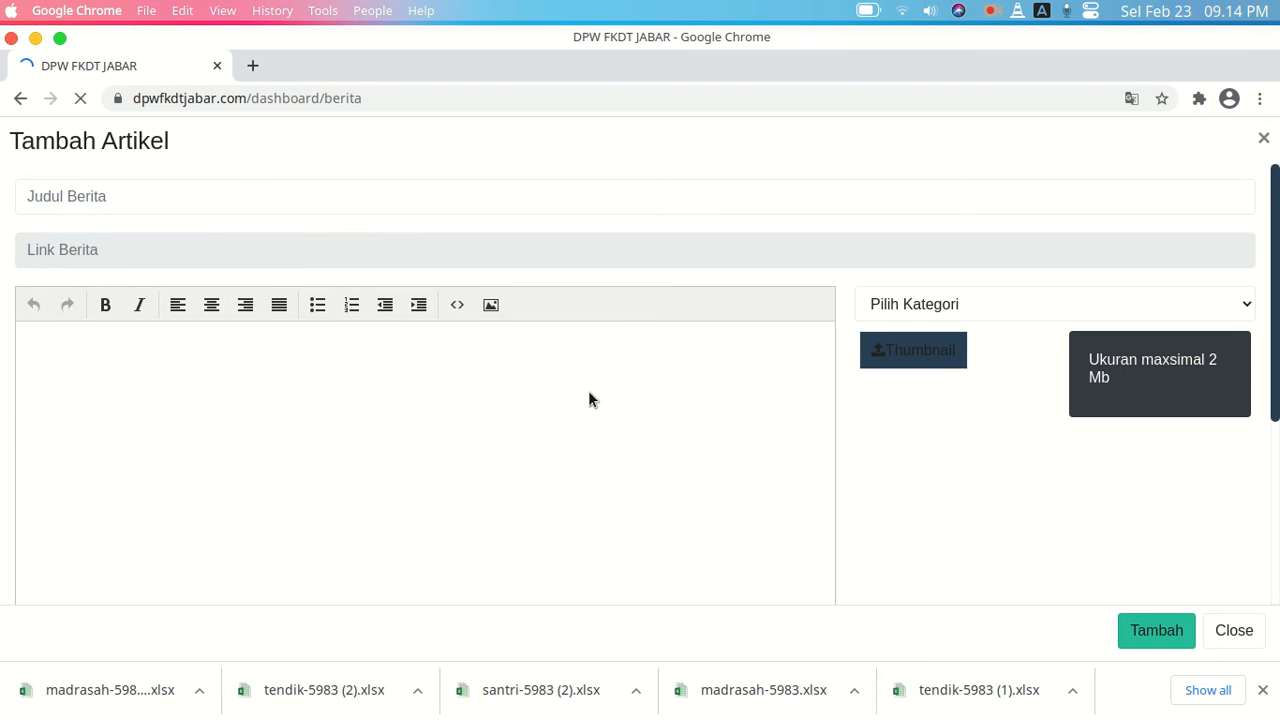
scroll(588, 397, down, 1)
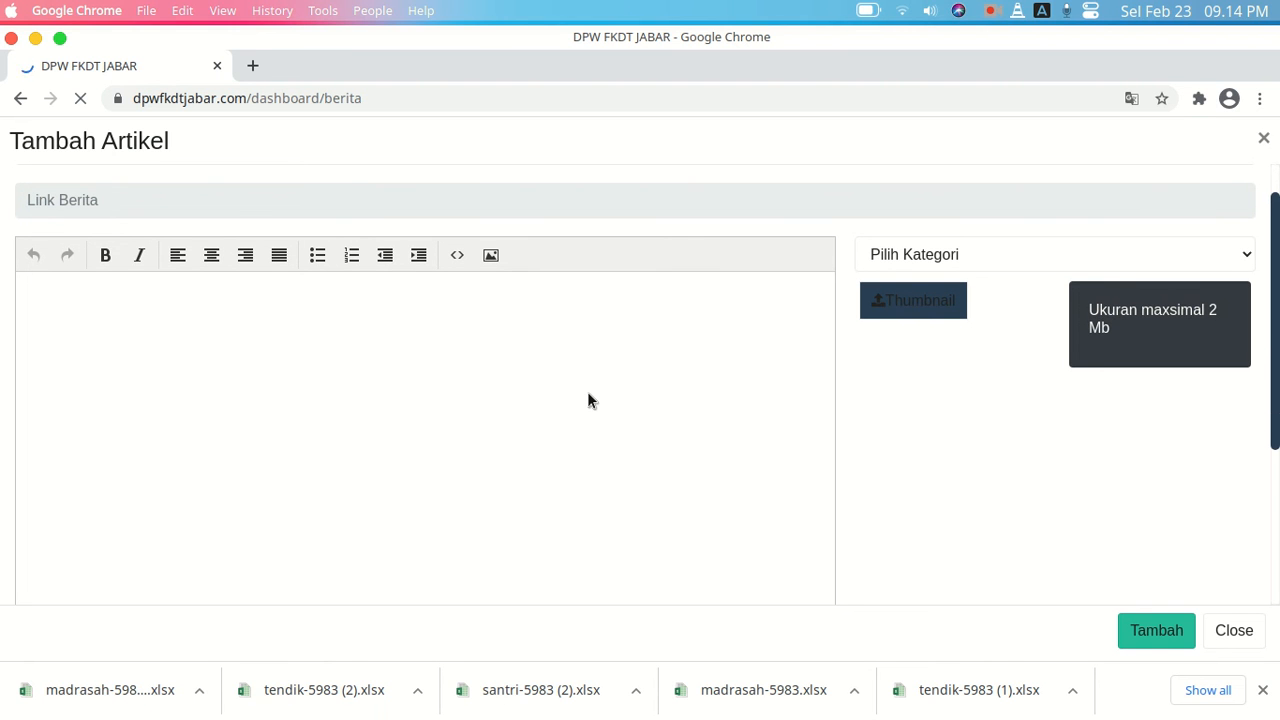
scroll(600, 405, up, 1)
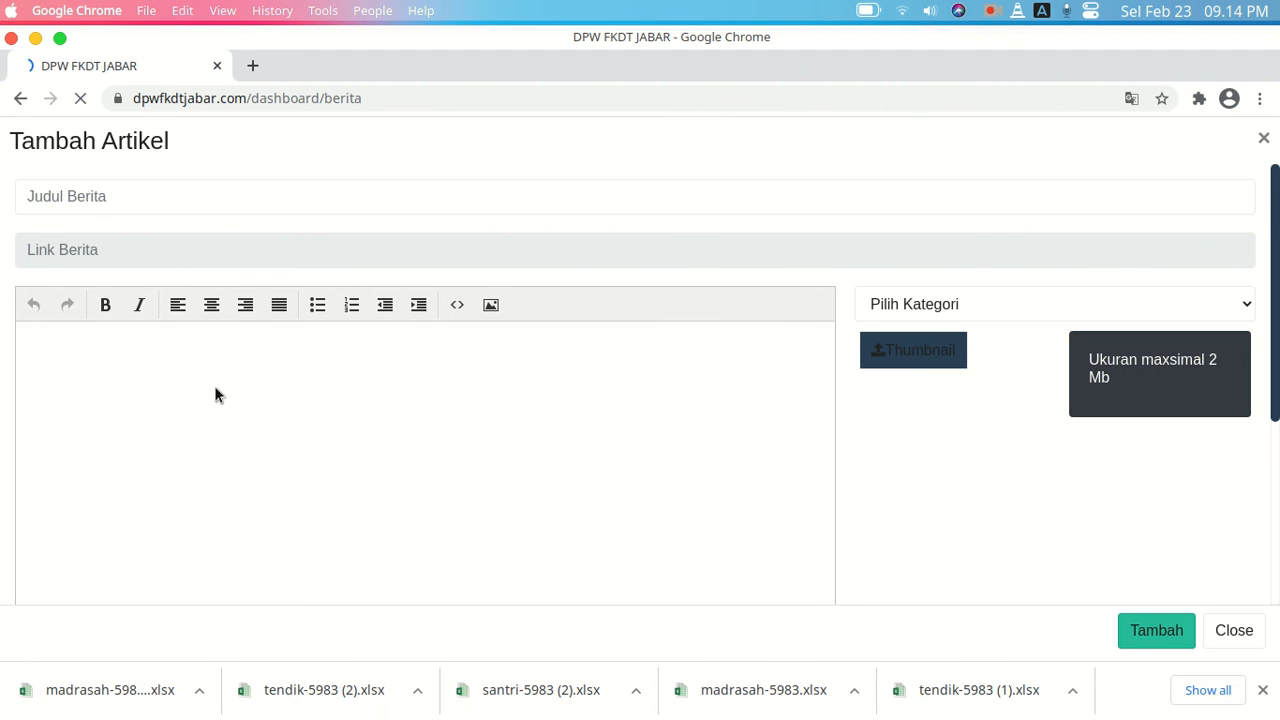
scroll(200, 383, down, 2)
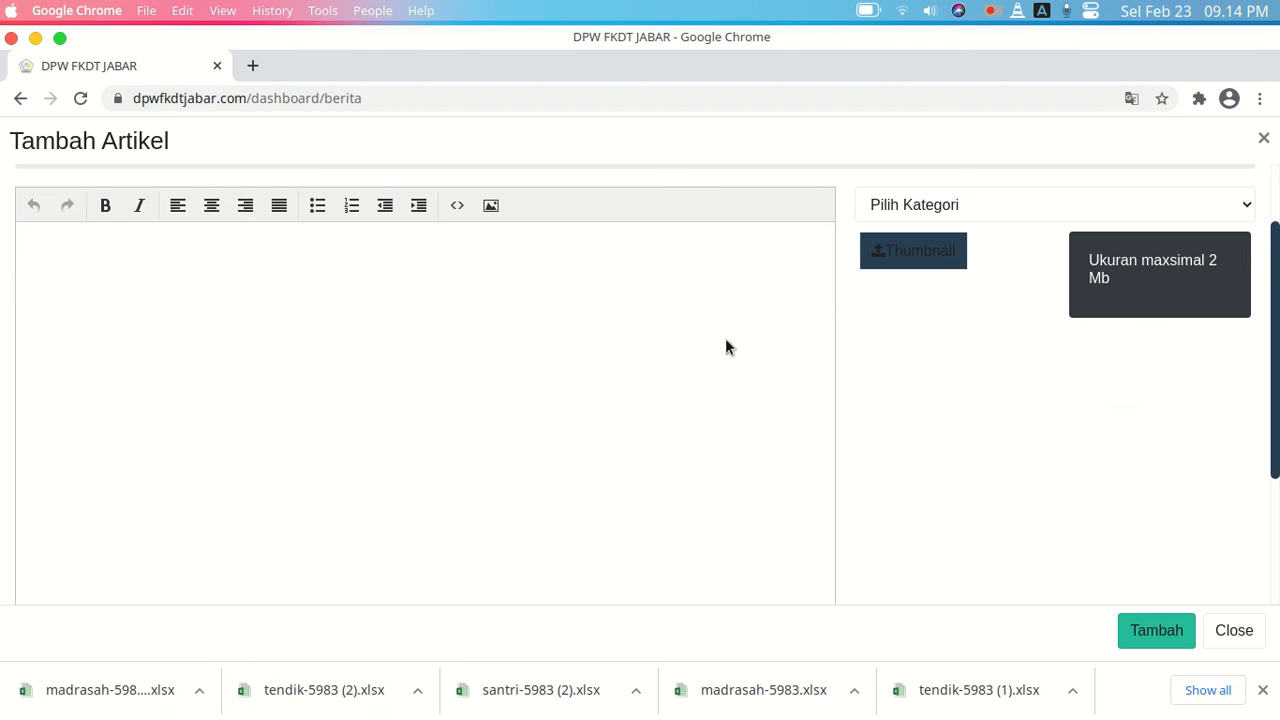
View the article category options without choosing any, and close the Tambah Artikel form
click(1246, 207)
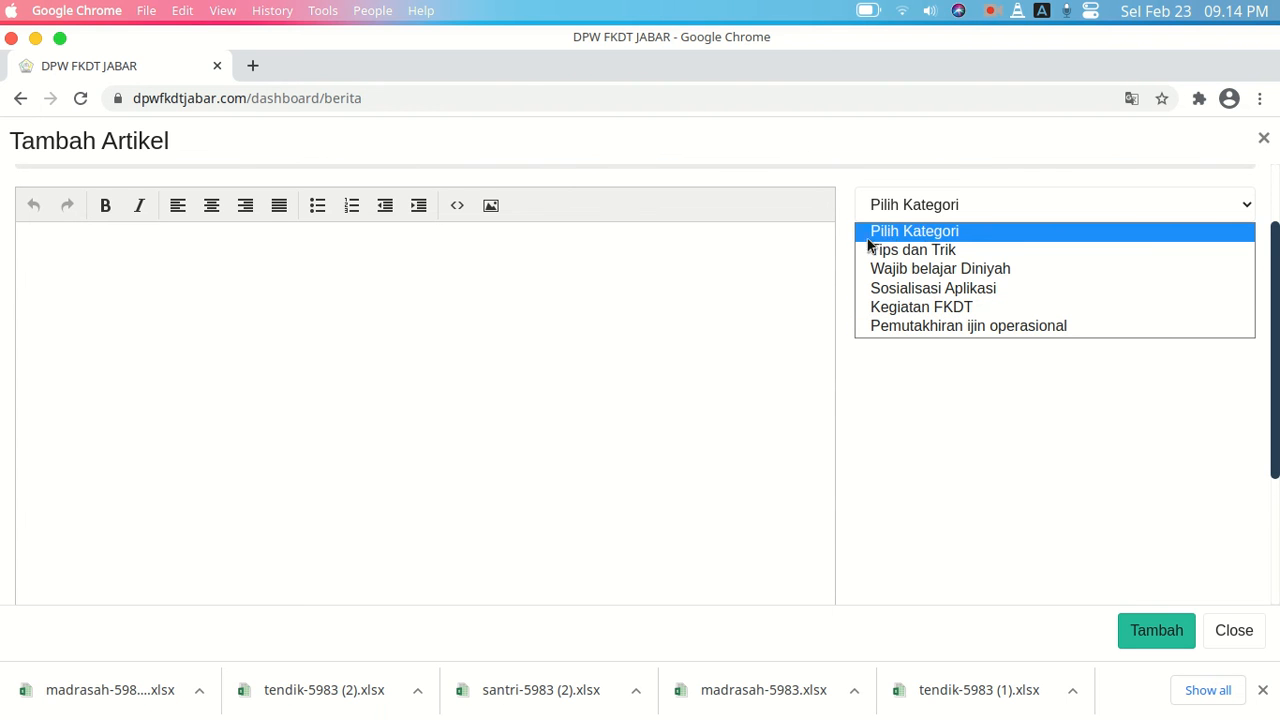
click(1252, 207)
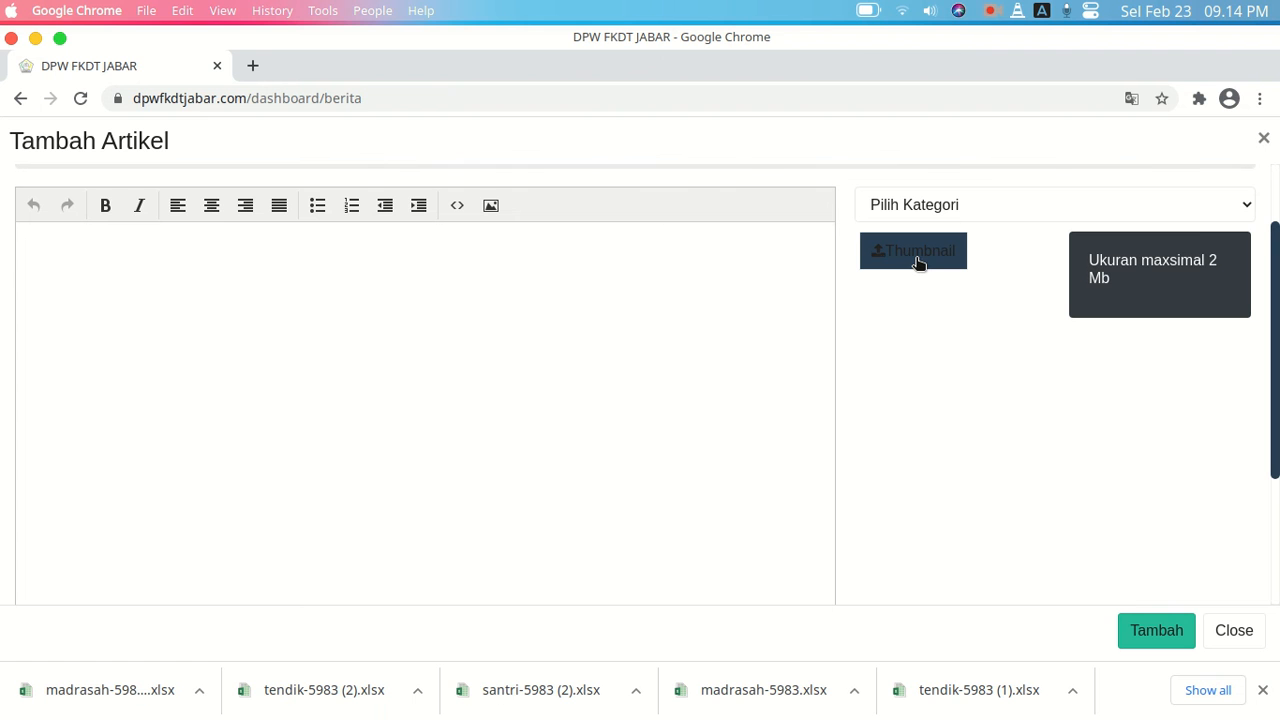
click(1264, 146)
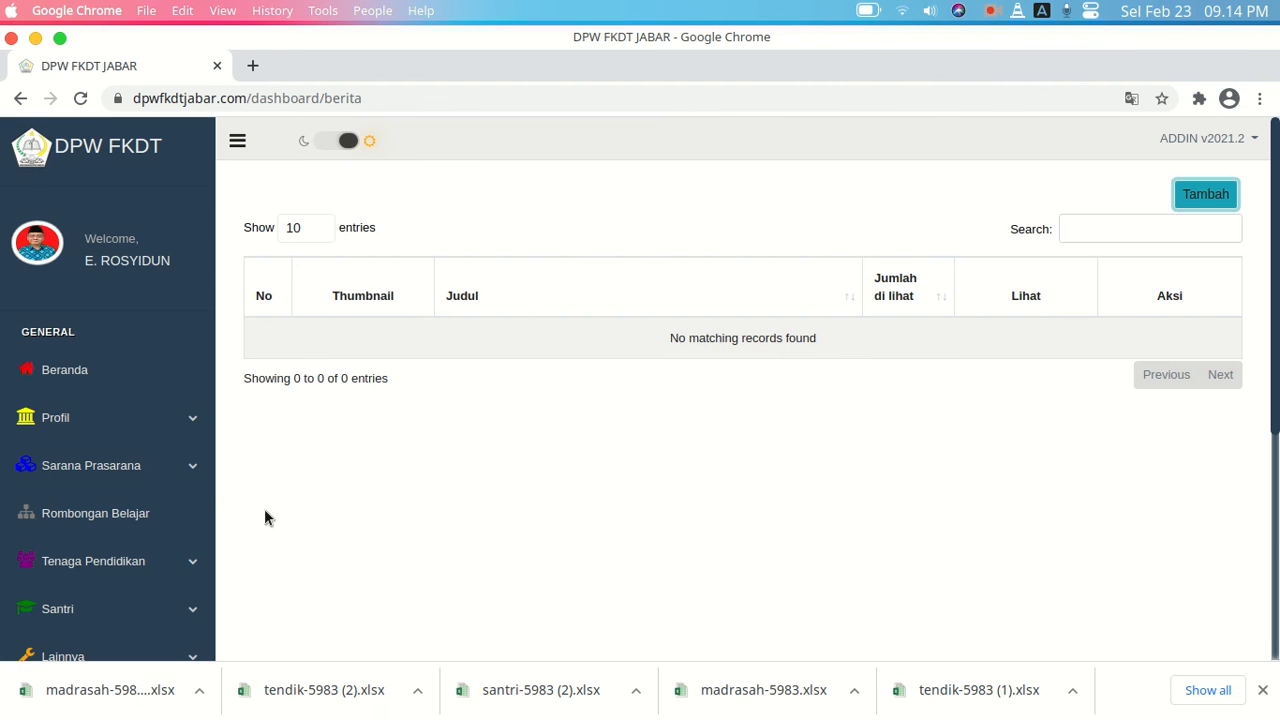
Open the Cek Kecepatan Internet page under Pengaturan and expand its Penjelasan section
scroll(204, 492, down, 5)
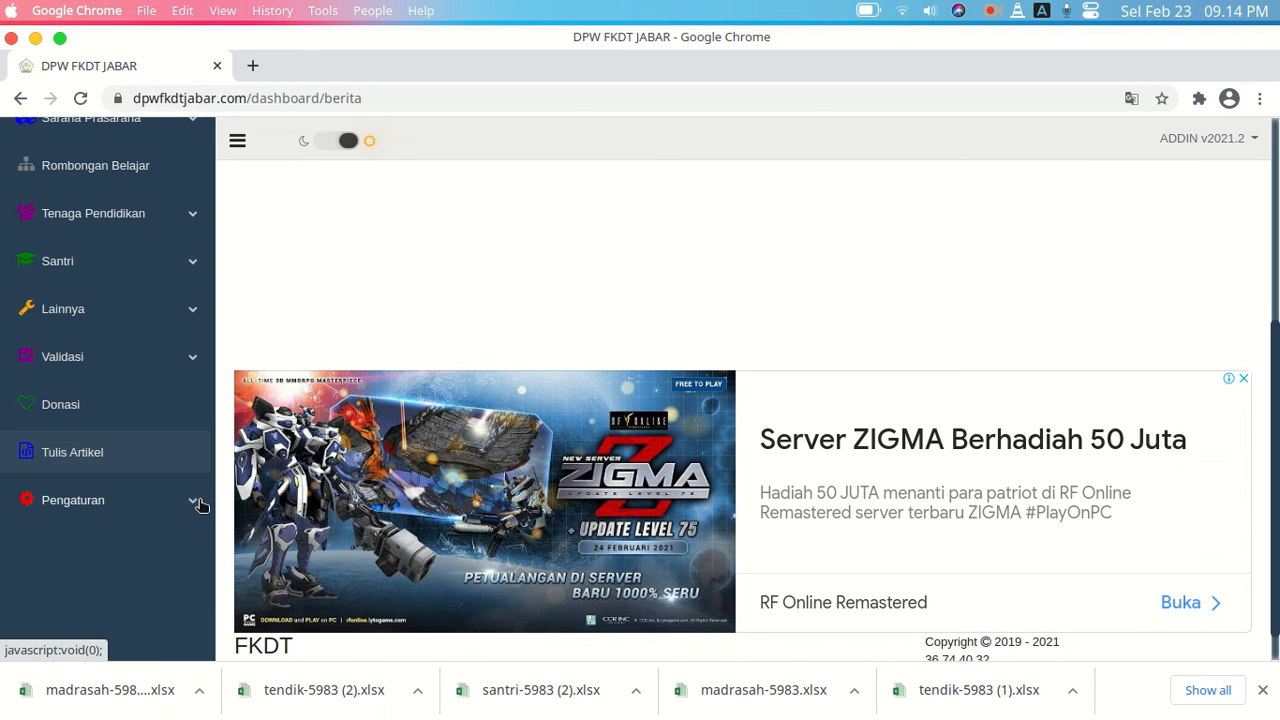
click(193, 505)
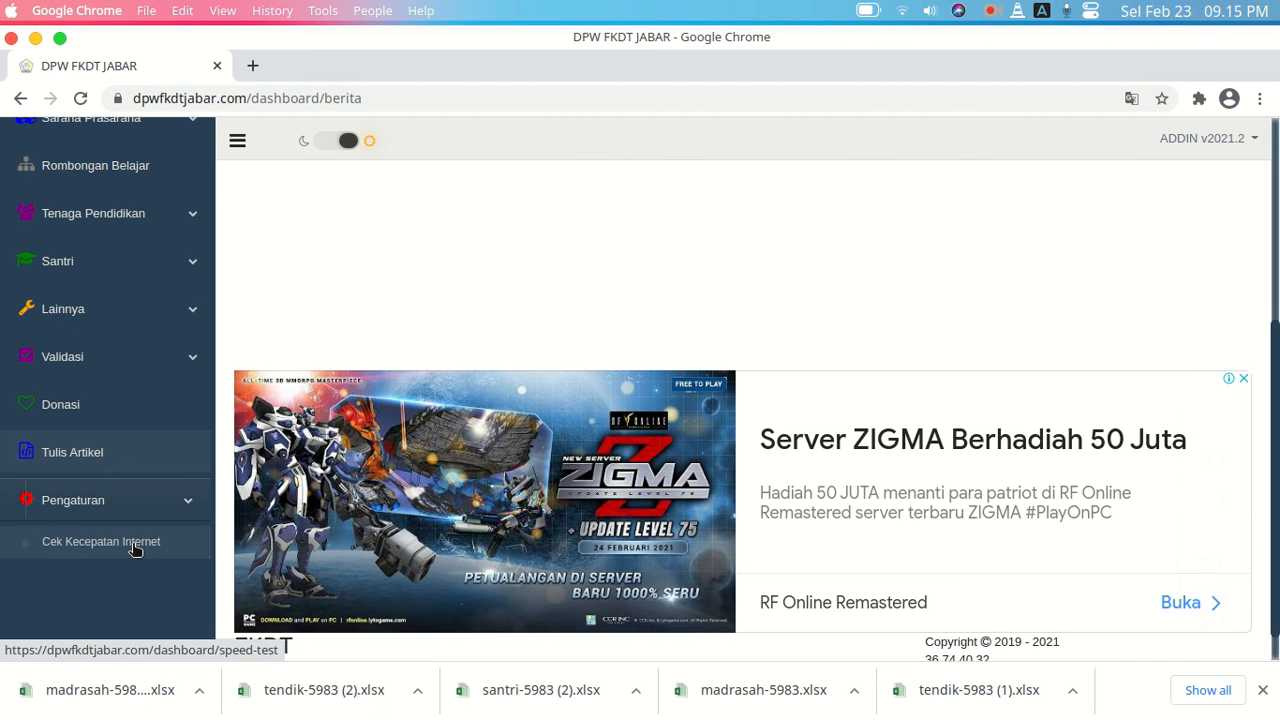
click(135, 545)
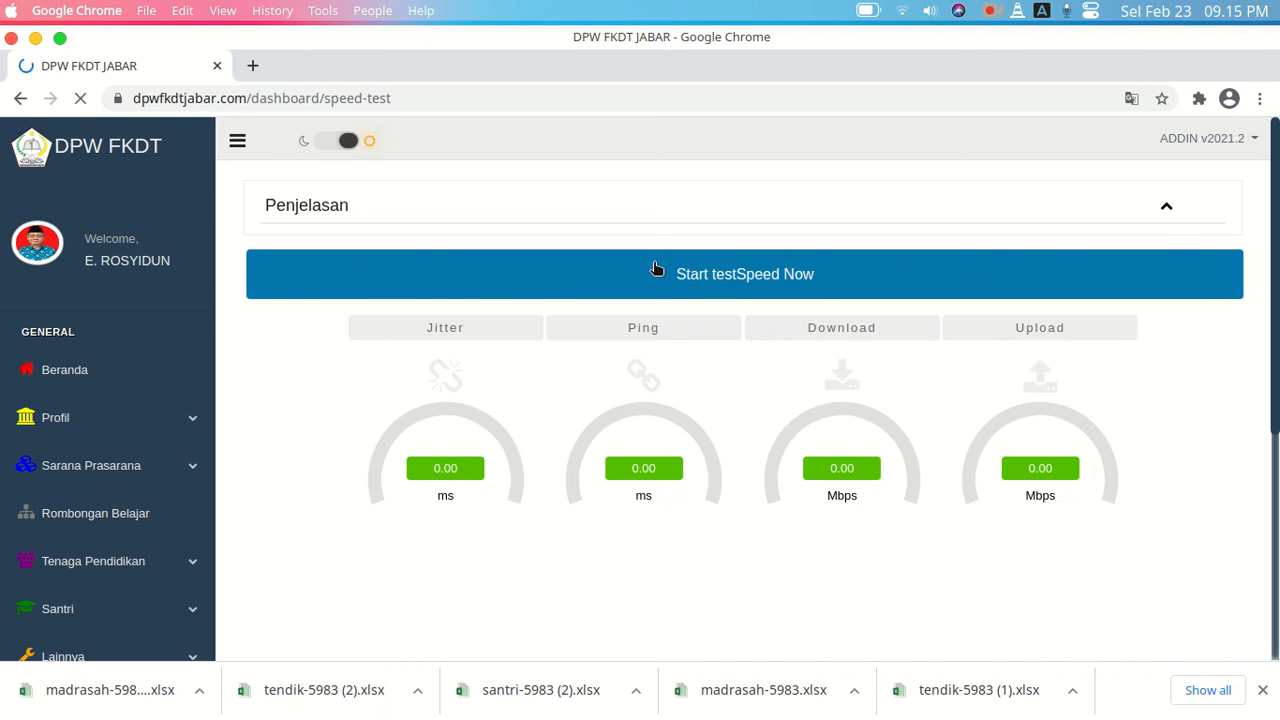
click(1163, 208)
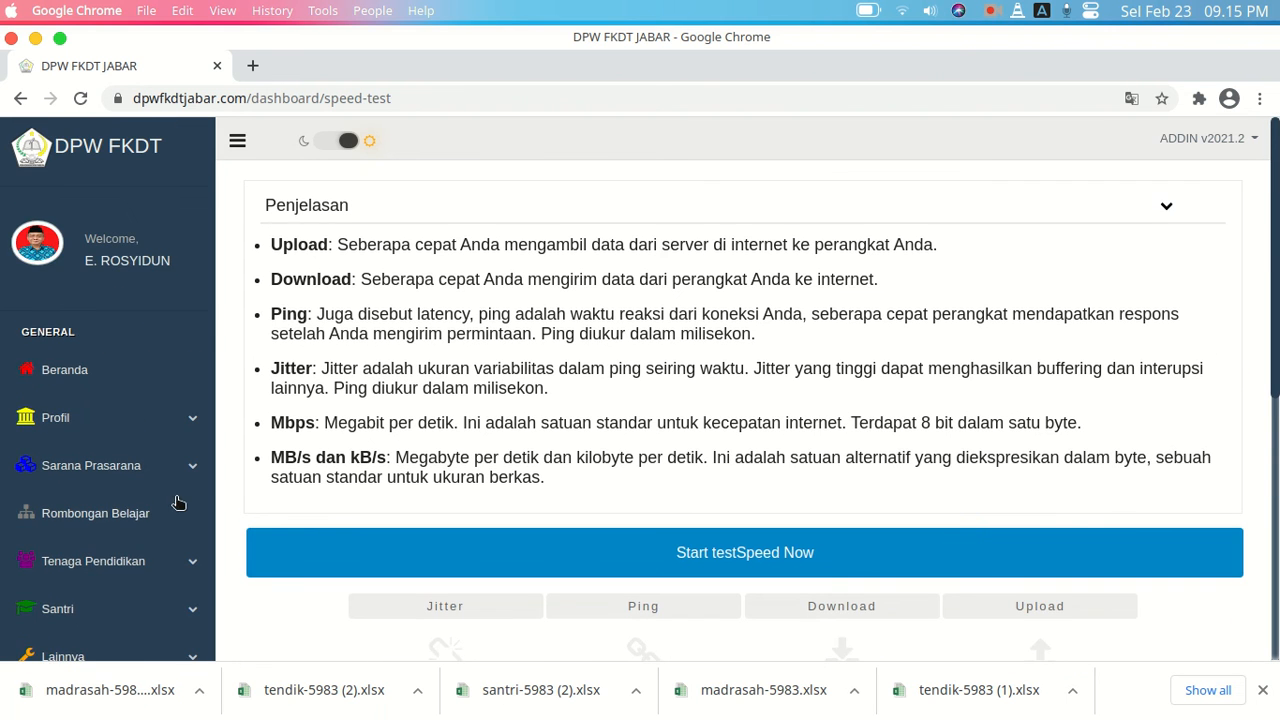
Return to Beranda and review the Ruangan, Pendidik/Tendik and Santri summaries
click(77, 378)
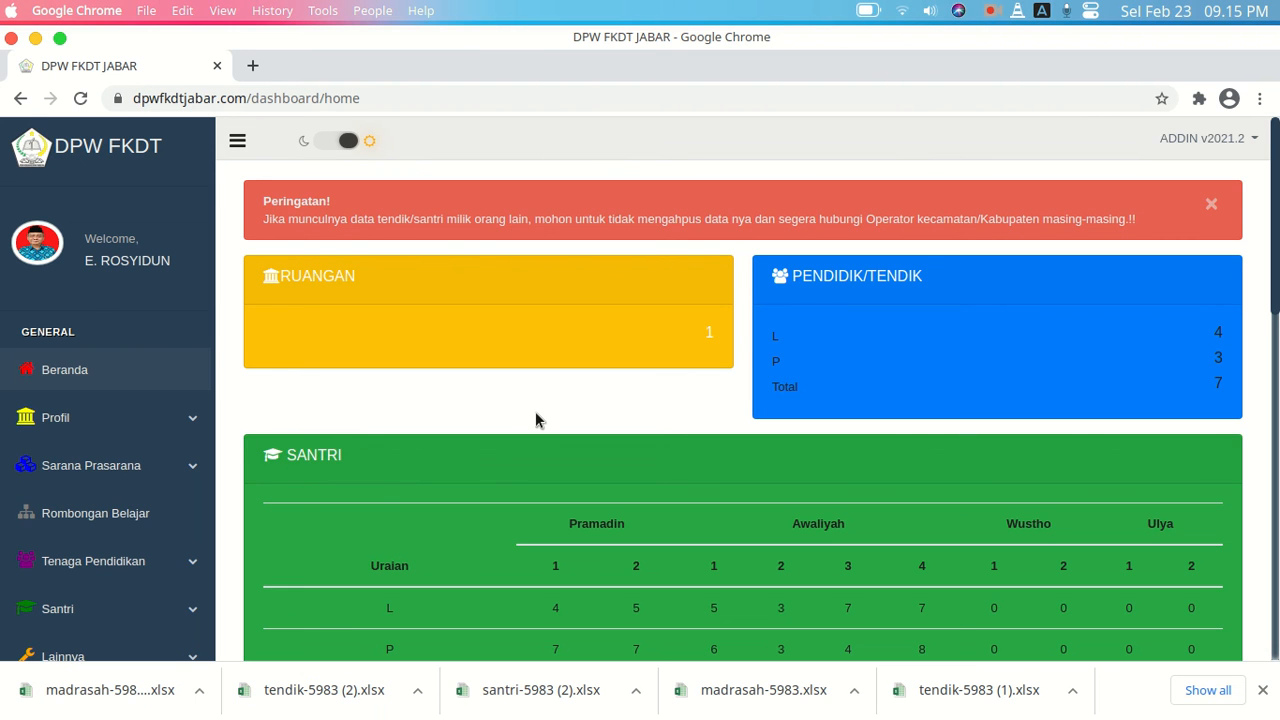
scroll(535, 413, down, 1)
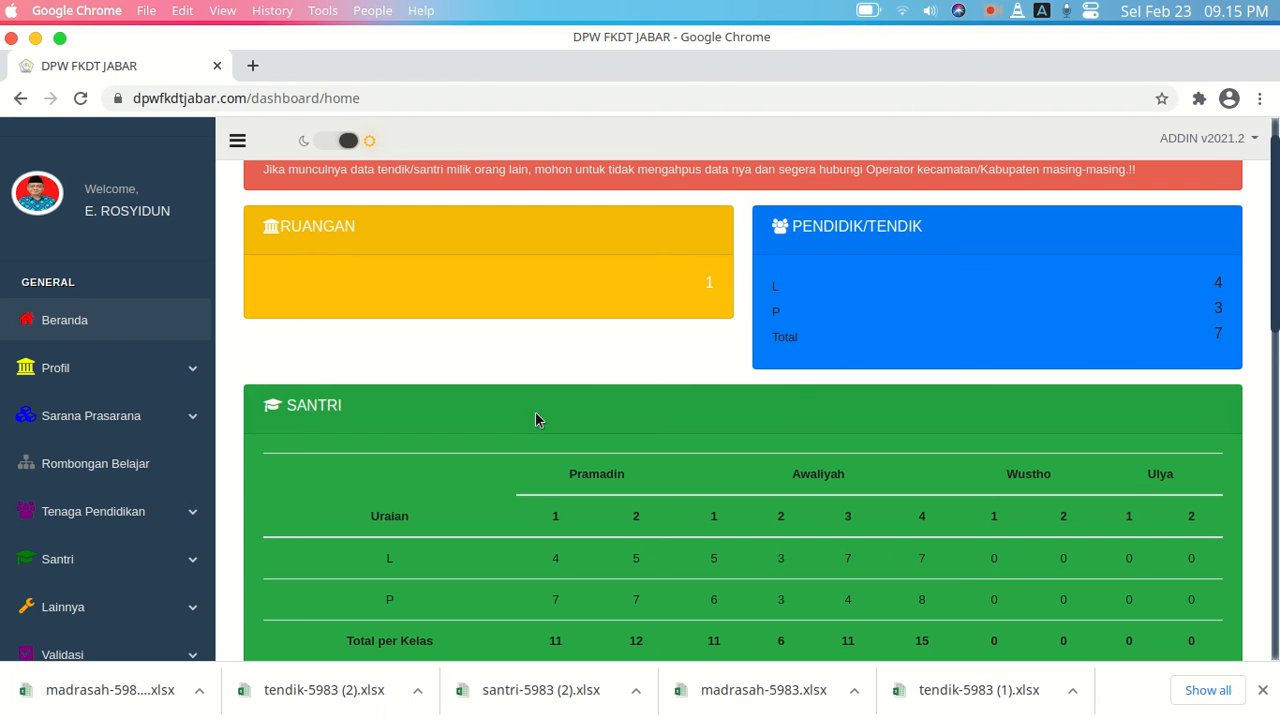
scroll(535, 411, down, 3)
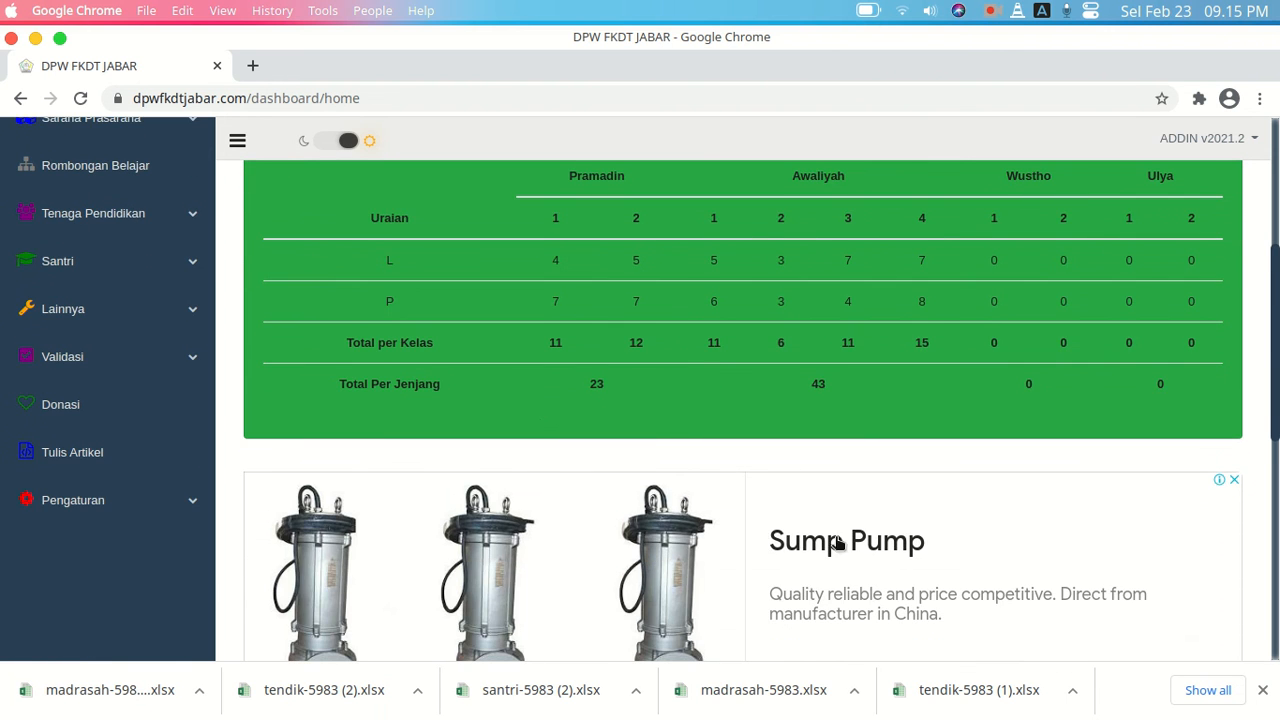
scroll(836, 540, up, 2)
scroll(838, 542, up, 2)
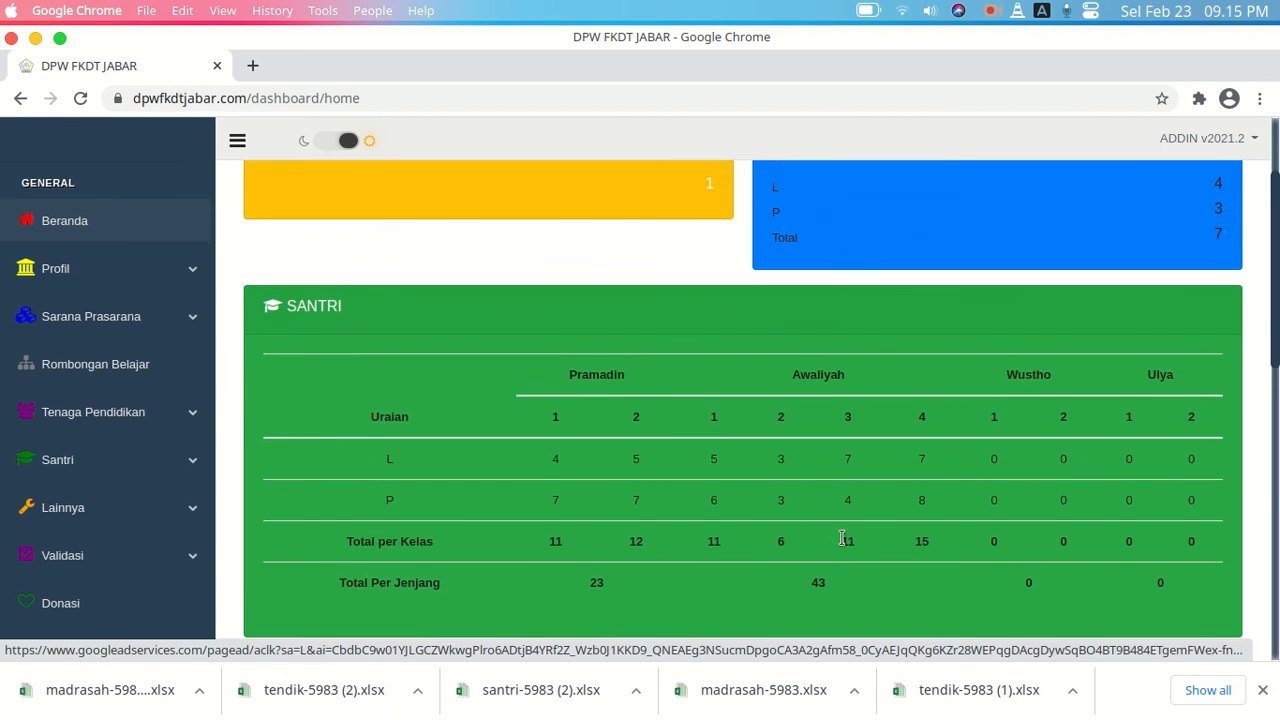
scroll(845, 545, up, 1)
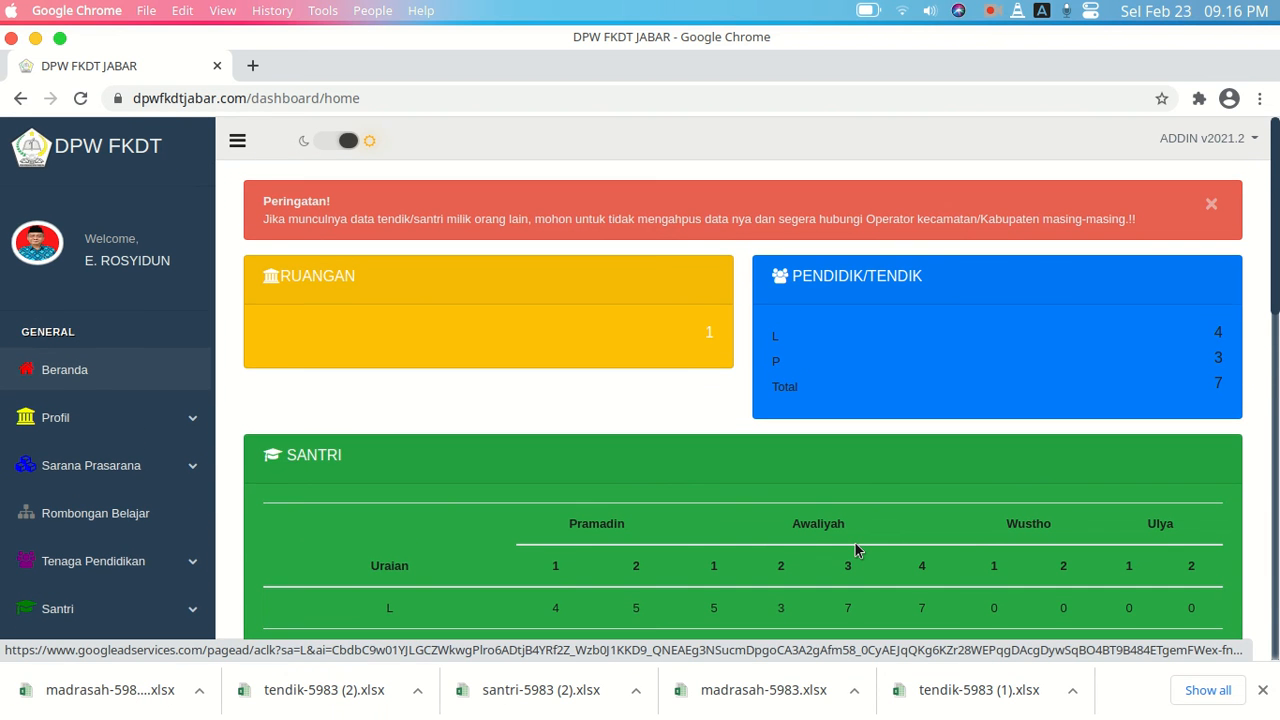